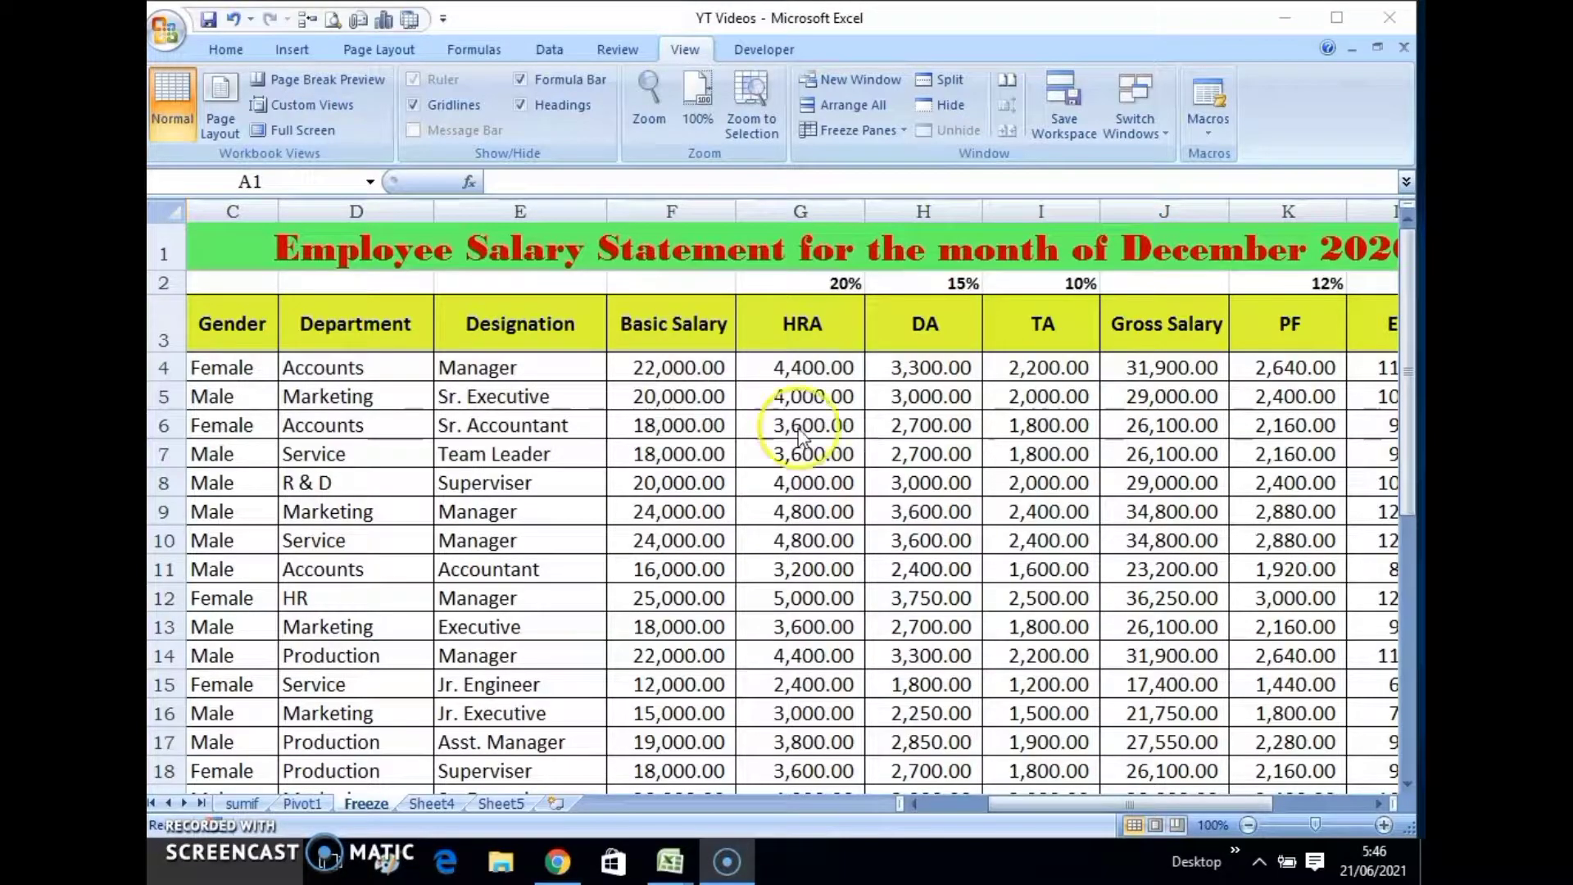
# Step through the salary table's header cells from A2 across to Total Deductions
pyautogui.click(1147, 805)
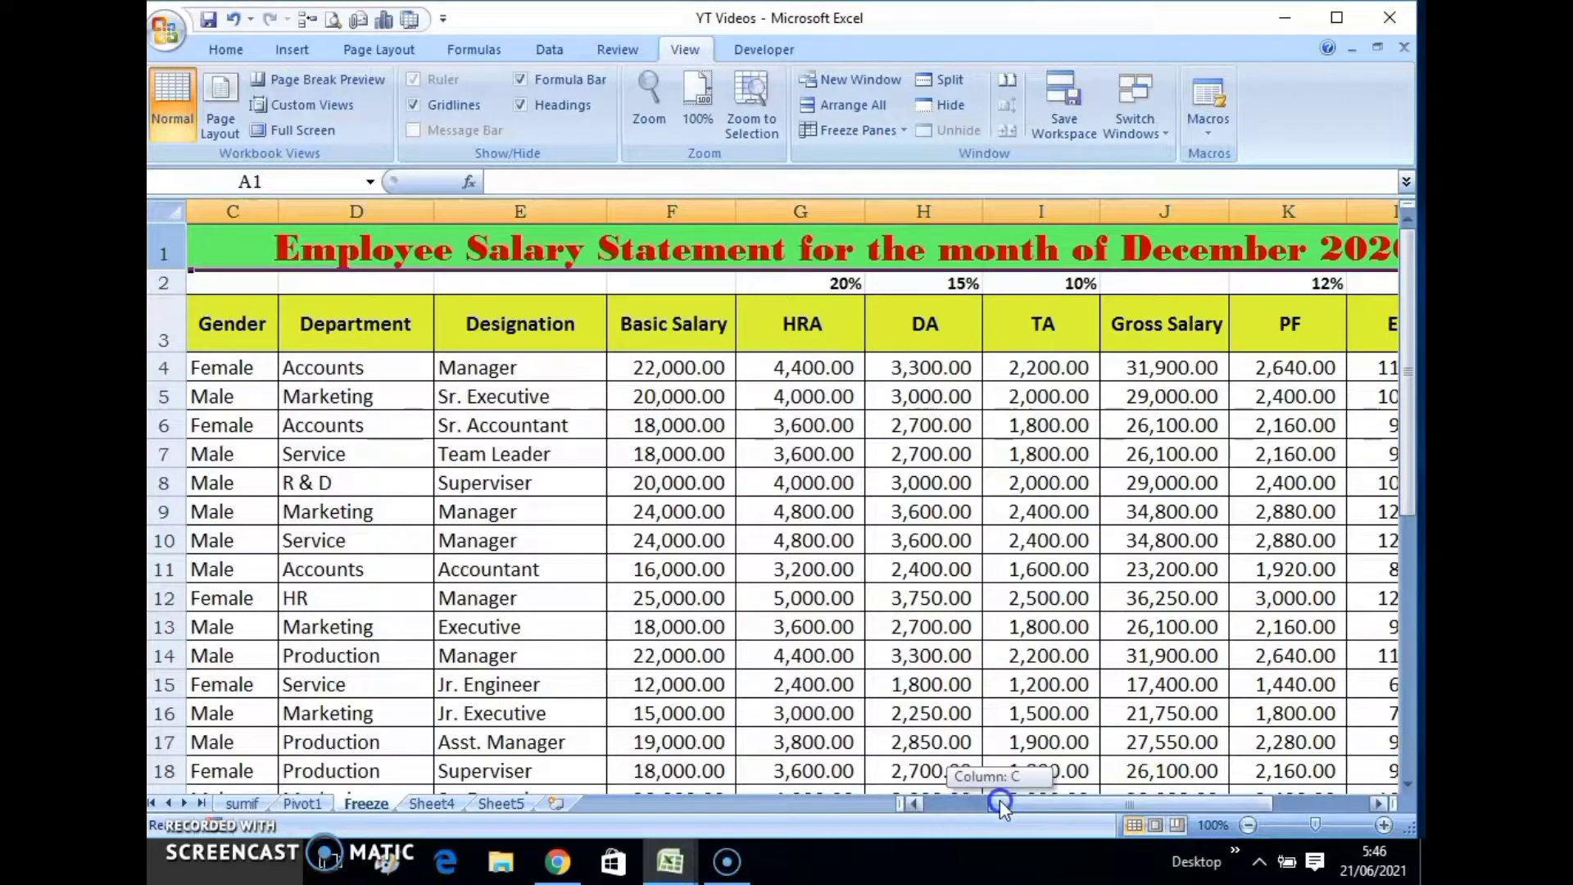
pyautogui.moveTo(999, 800); pyautogui.dragTo(892, 798)
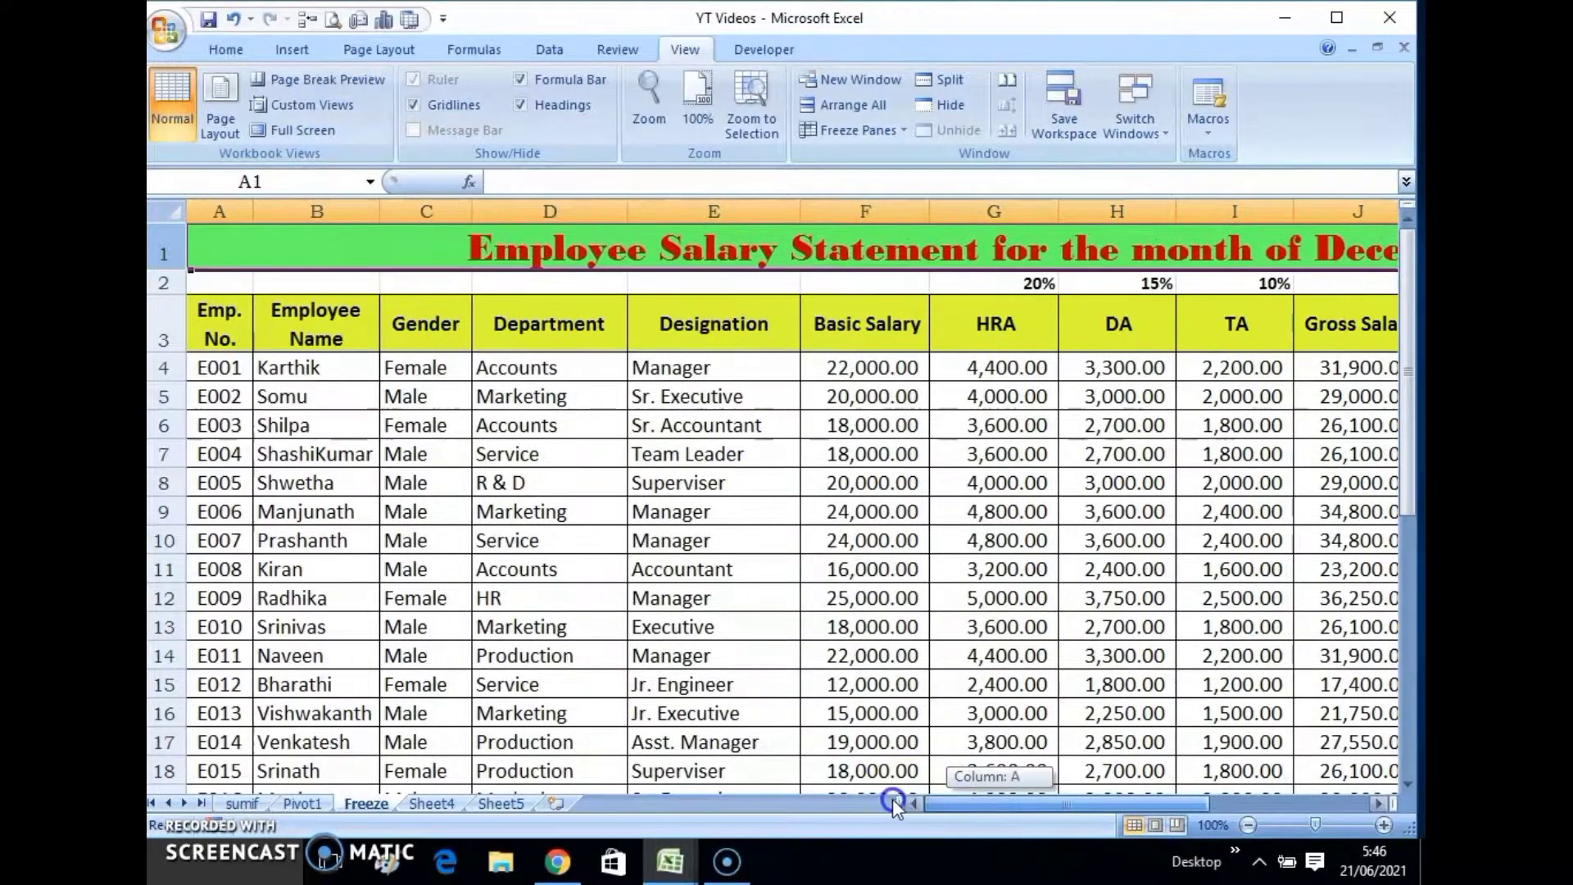
pyautogui.click(230, 283)
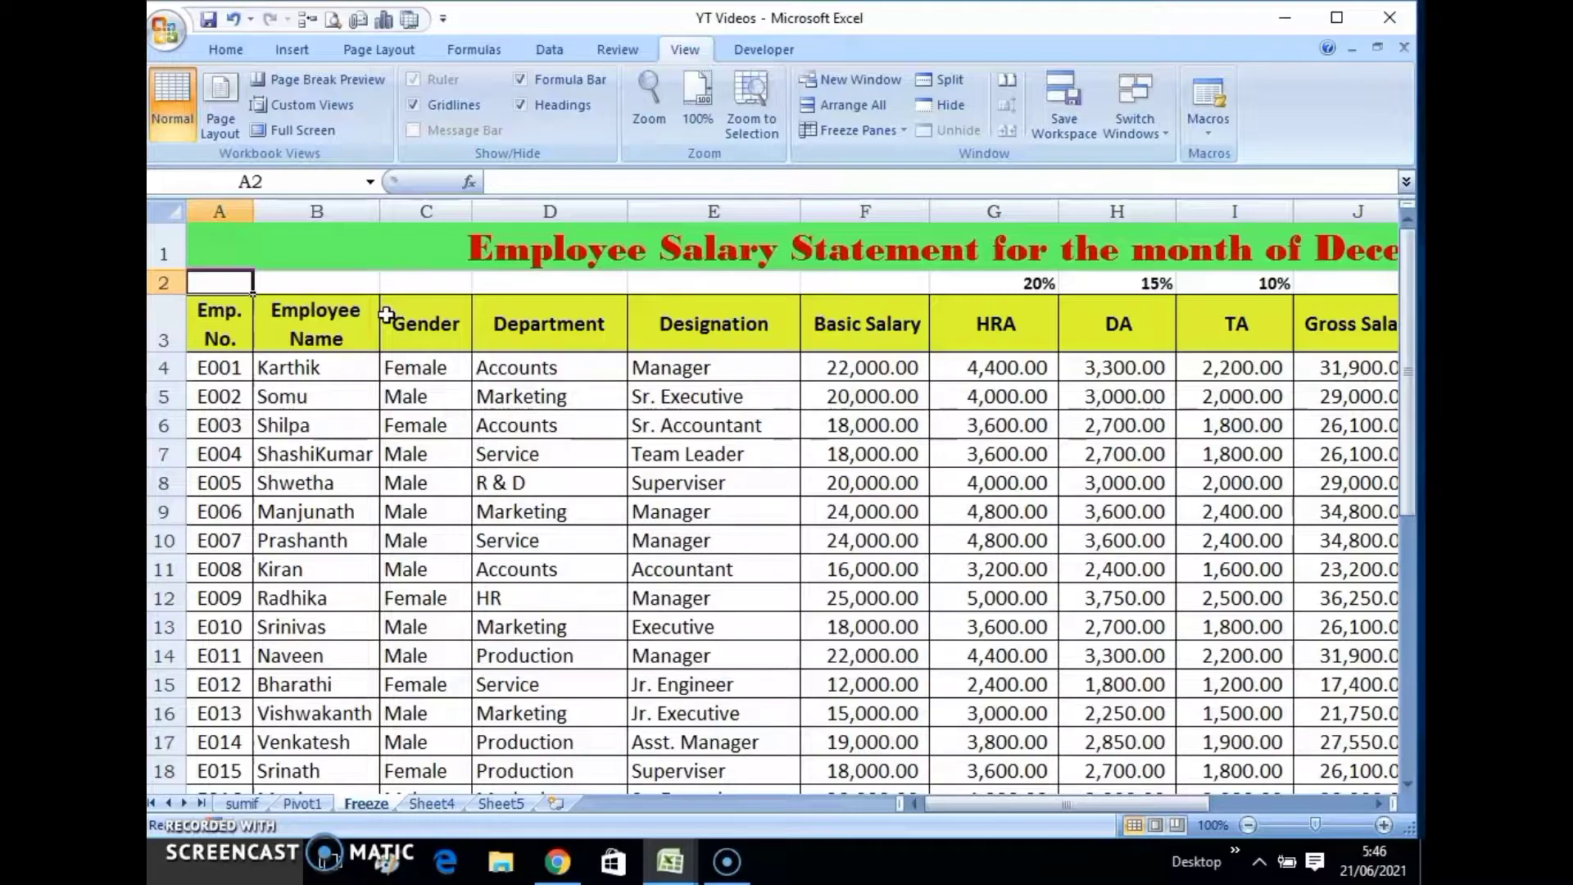
pyautogui.press('Down')
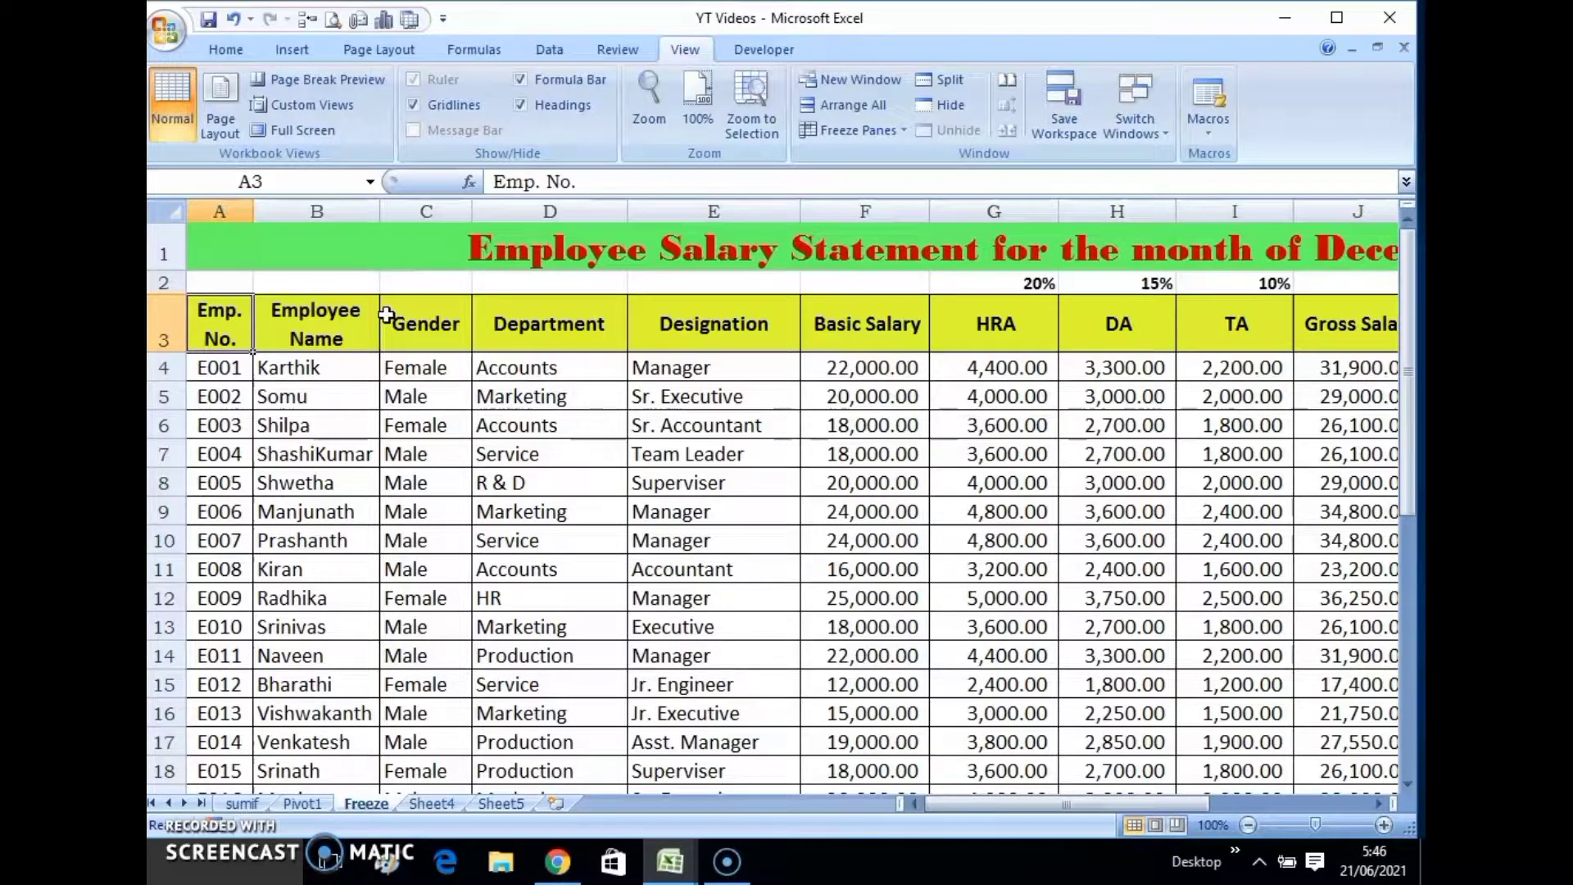
pyautogui.press('Right')
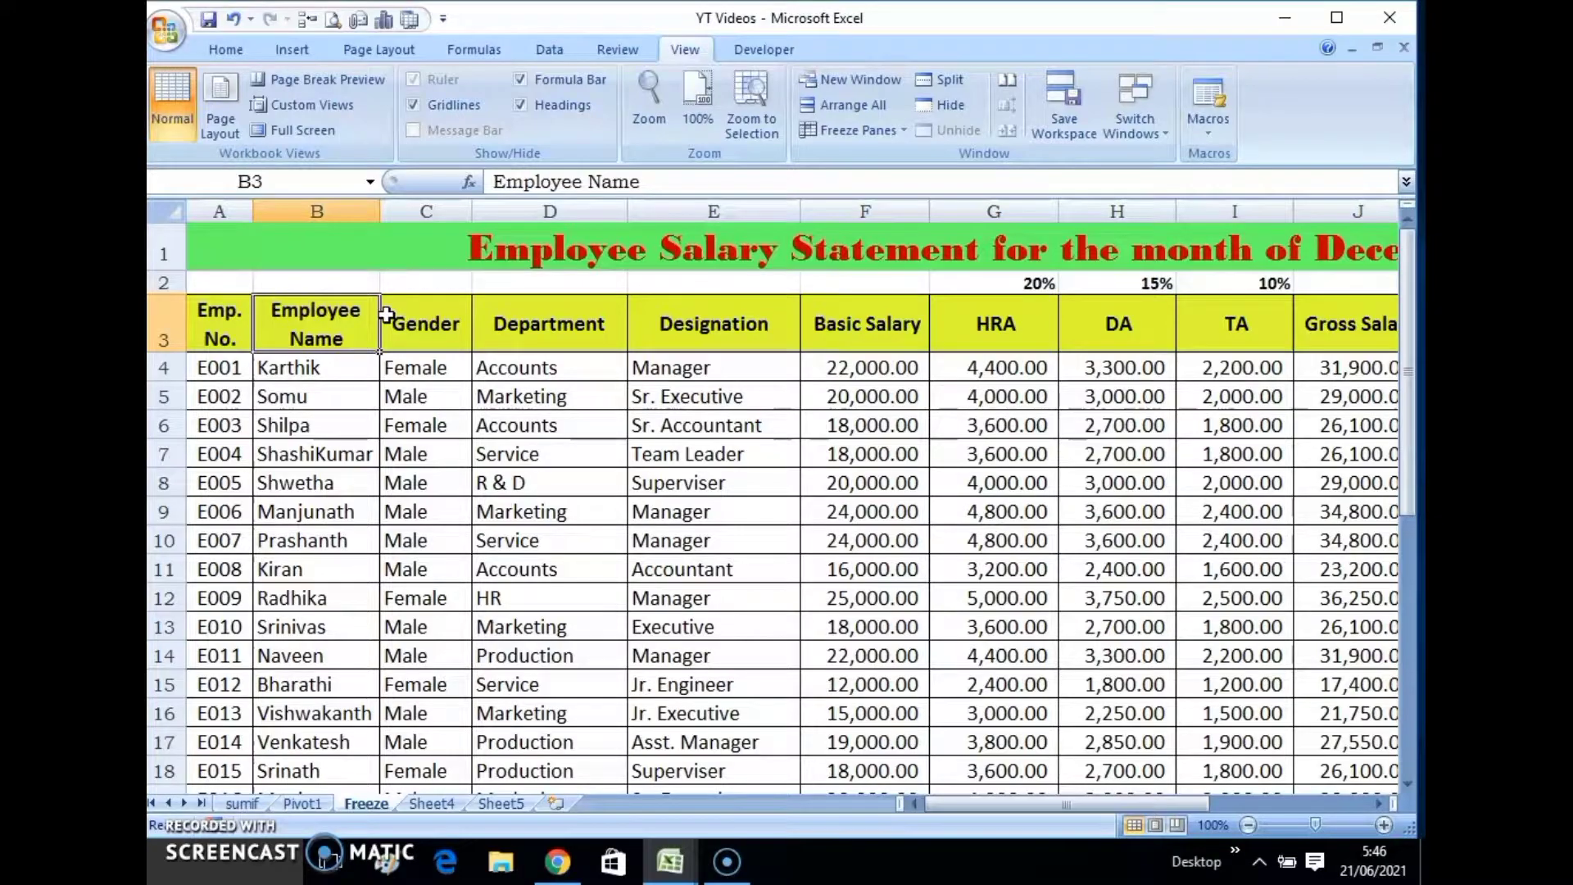
pyautogui.press('Right')
pyautogui.press('Right')
pyautogui.press('Right')
pyautogui.press('Right')
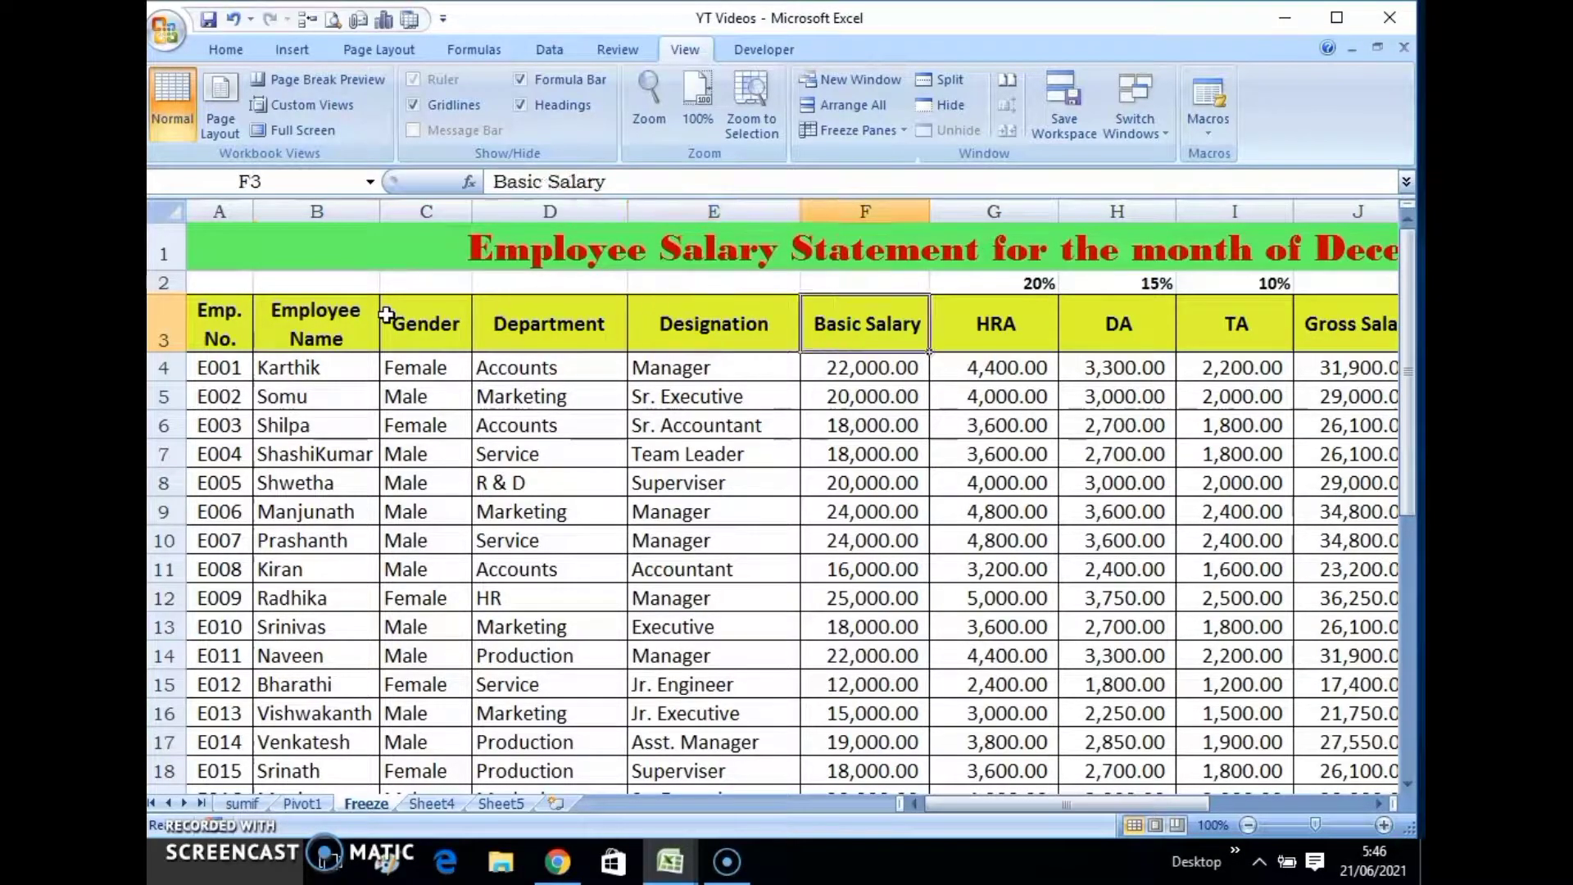
pyautogui.press('Right')
pyautogui.press('Right')
pyautogui.press('Right')
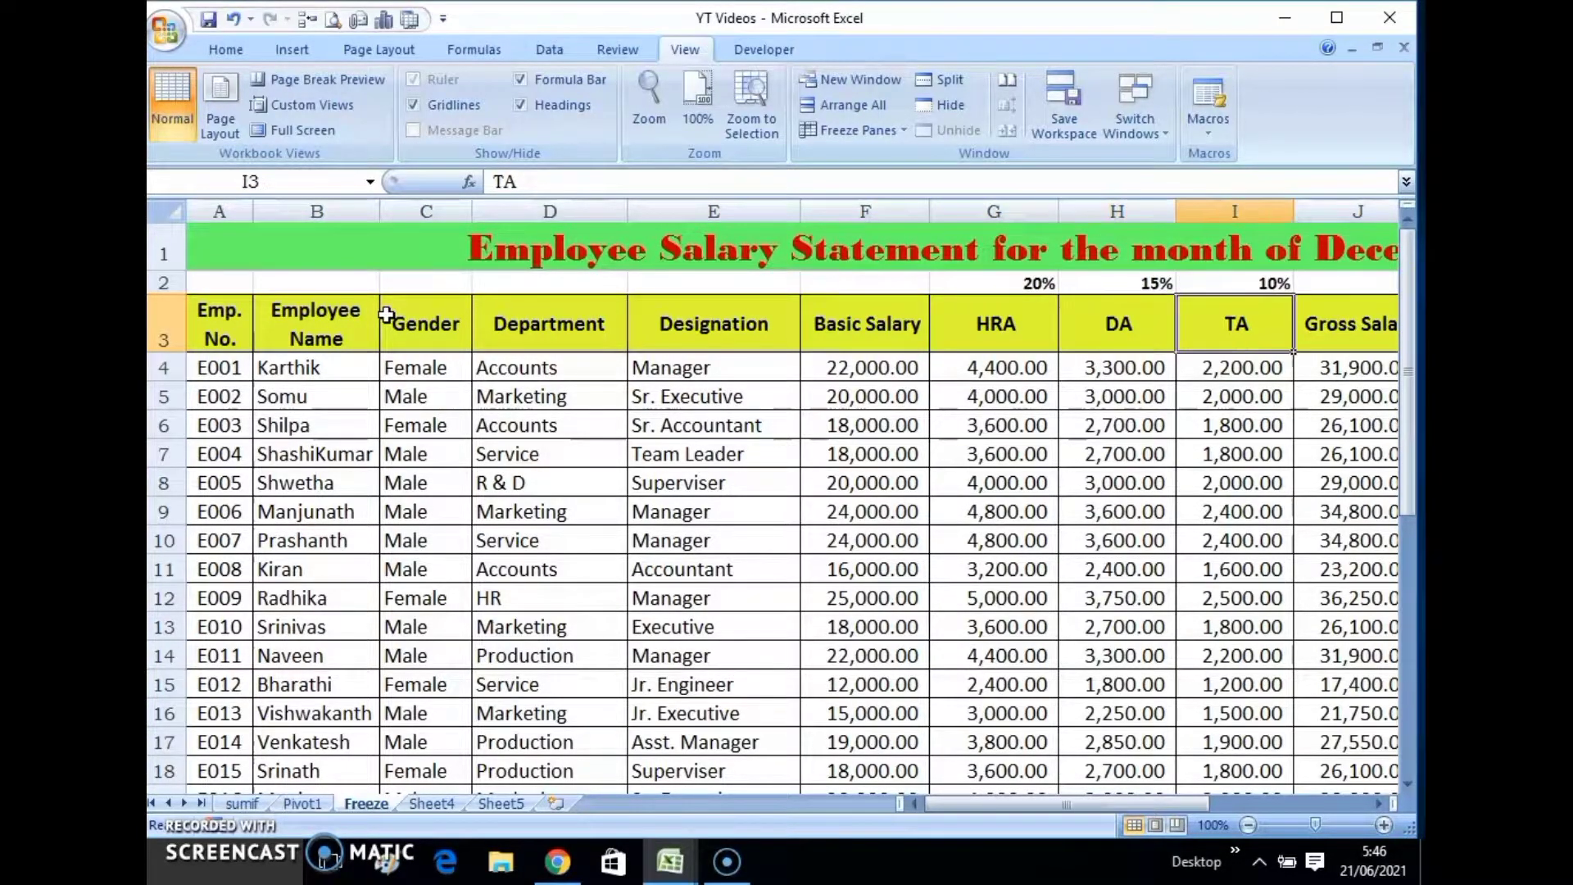
pyautogui.press('Right')
pyautogui.press('Right')
pyautogui.press('Right')
pyautogui.press('Right')
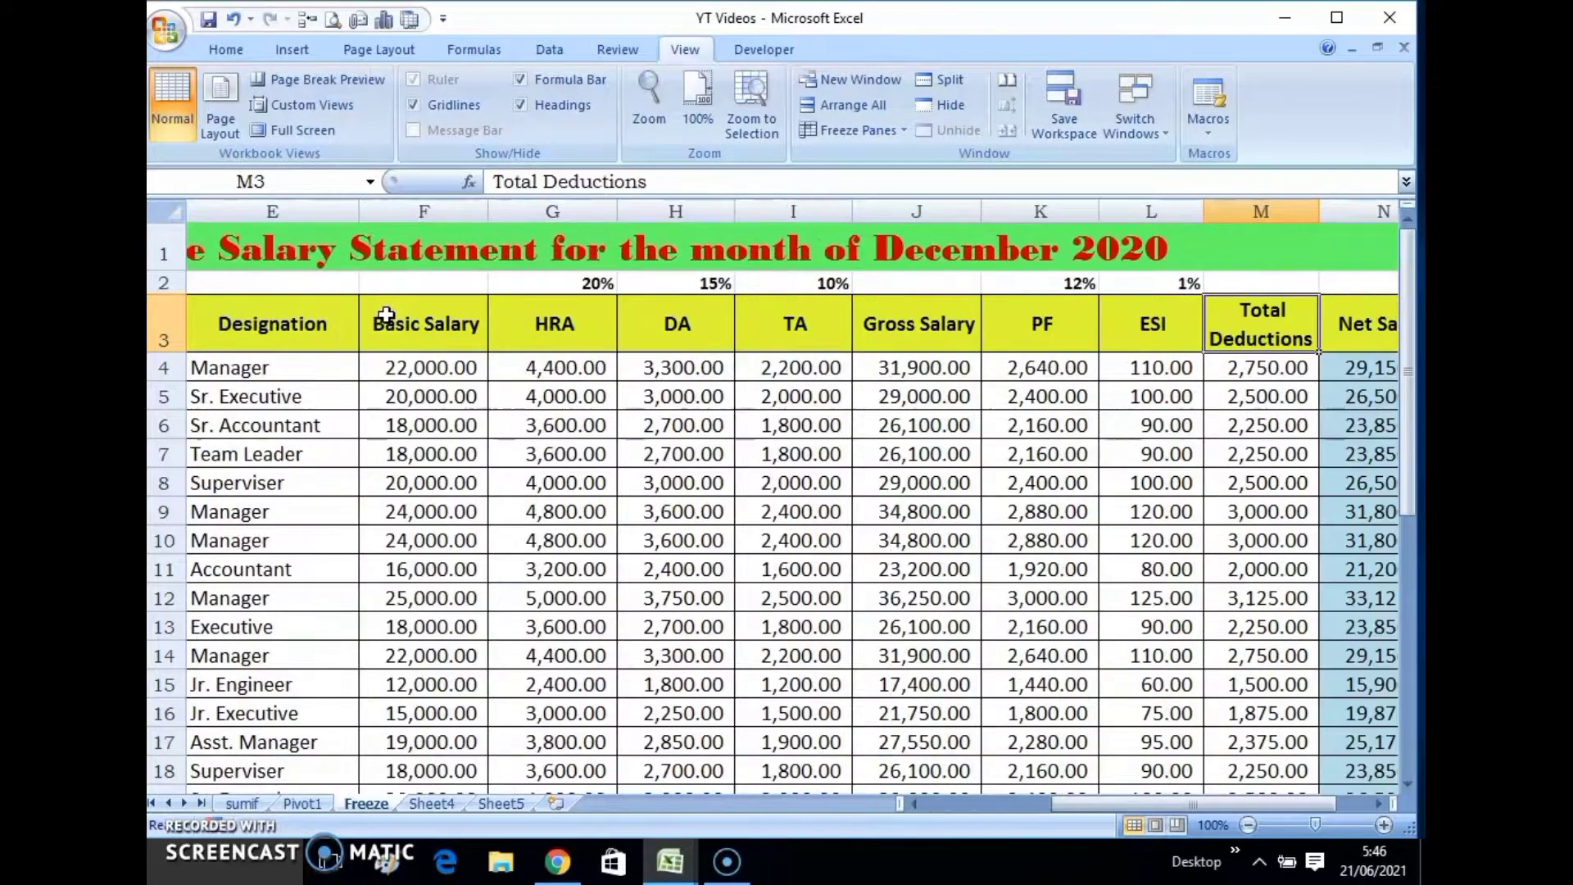
pyautogui.press('Right')
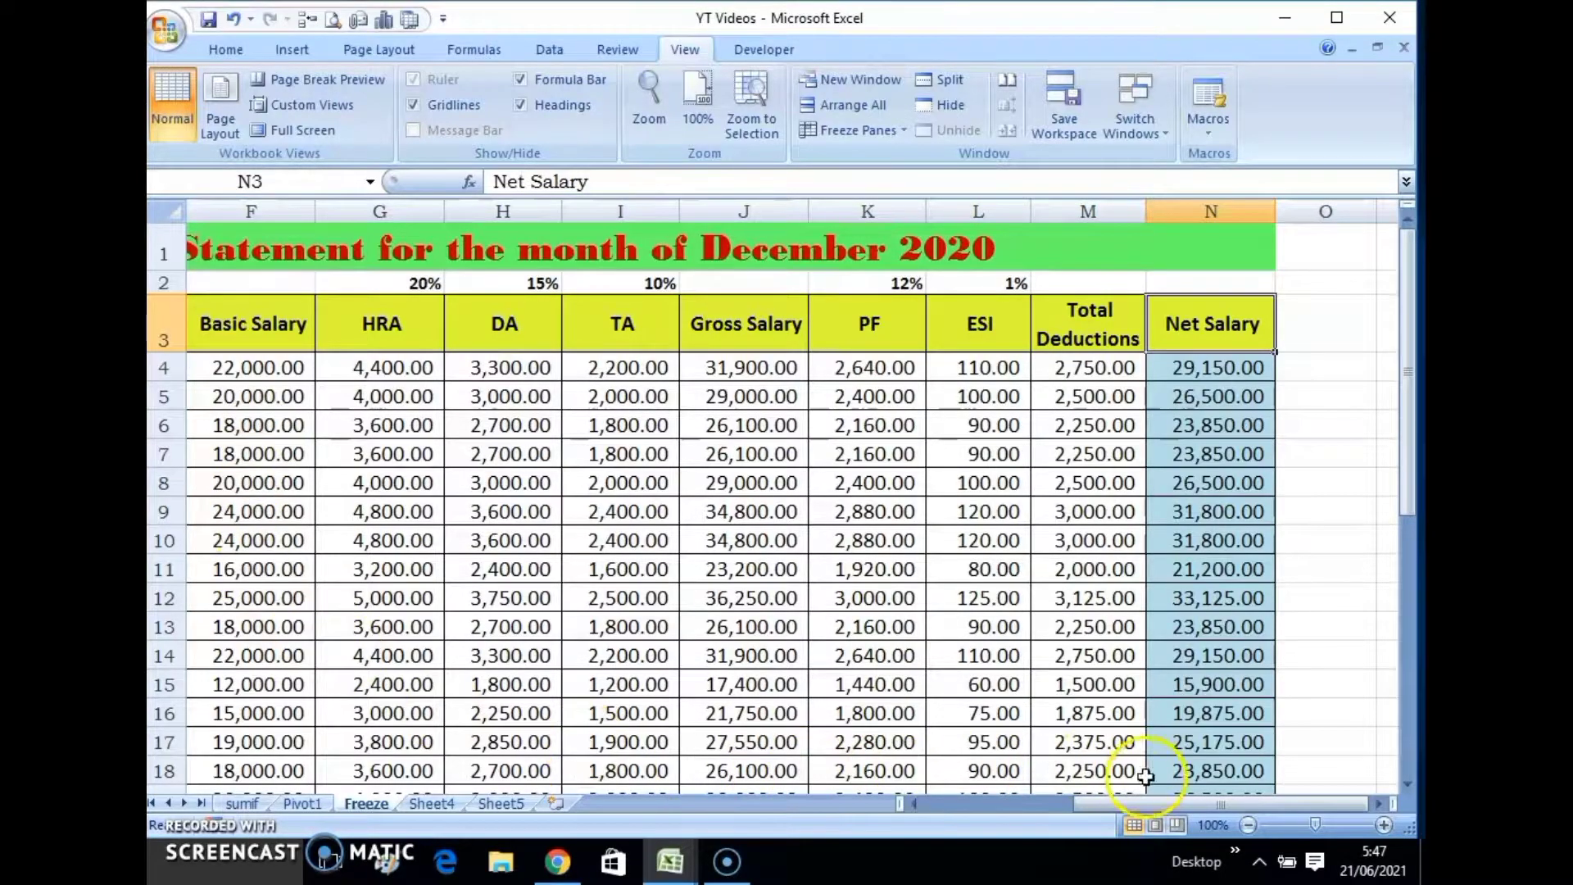
# Scroll the employee rows, select D7, and freeze the top title row
pyautogui.moveTo(1120, 806); pyautogui.dragTo(986, 812)
pyautogui.scroll(-3, 650, 631)
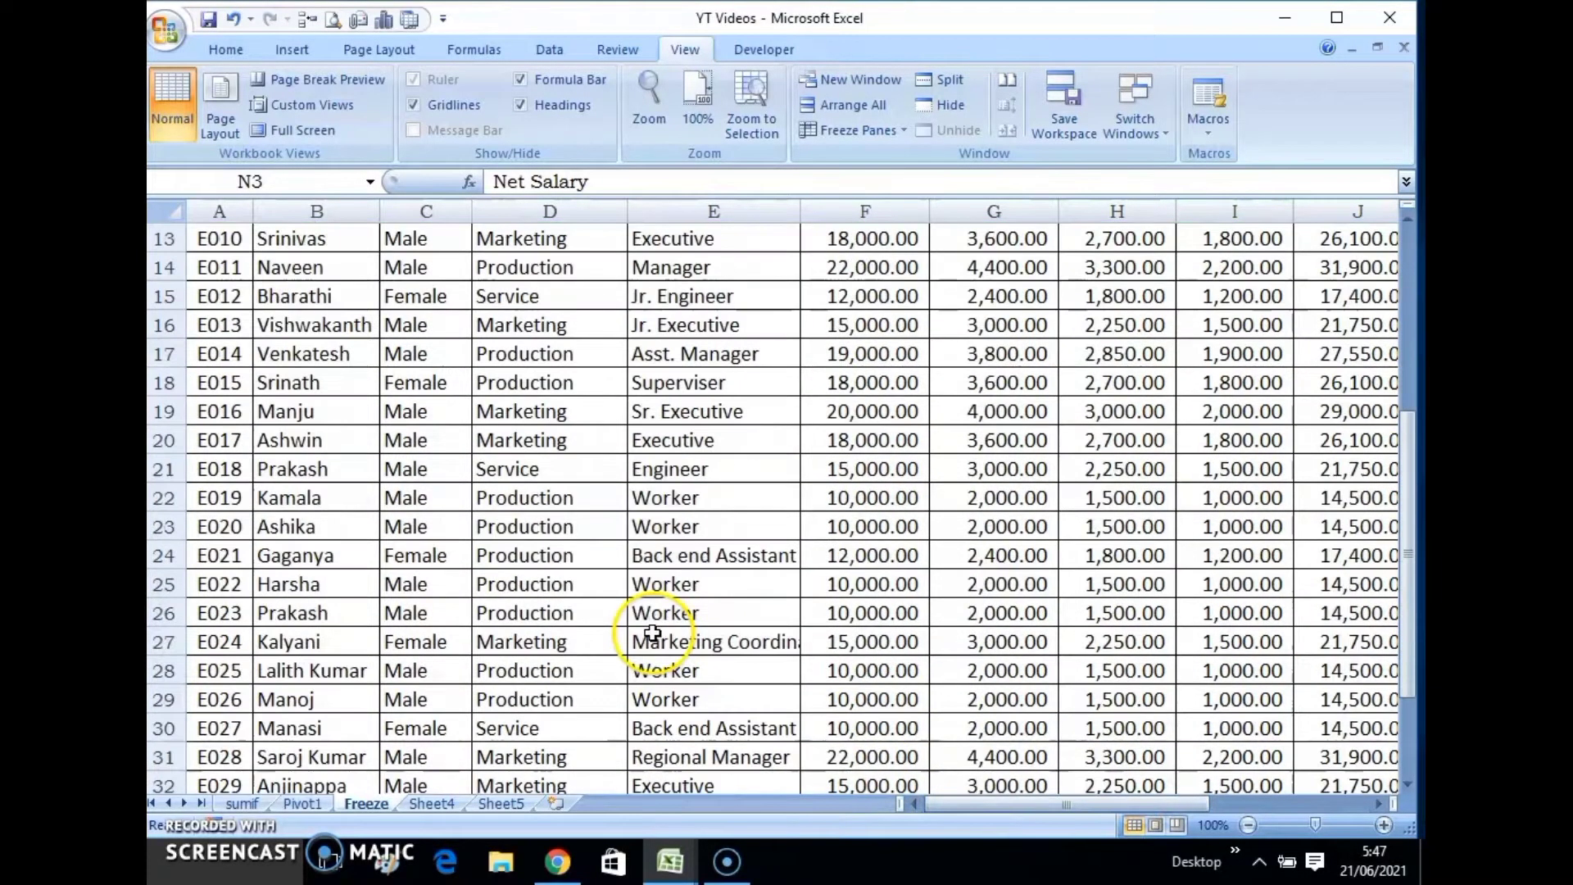
pyautogui.scroll(-4, 650, 631)
pyautogui.scroll(5, 311, 566)
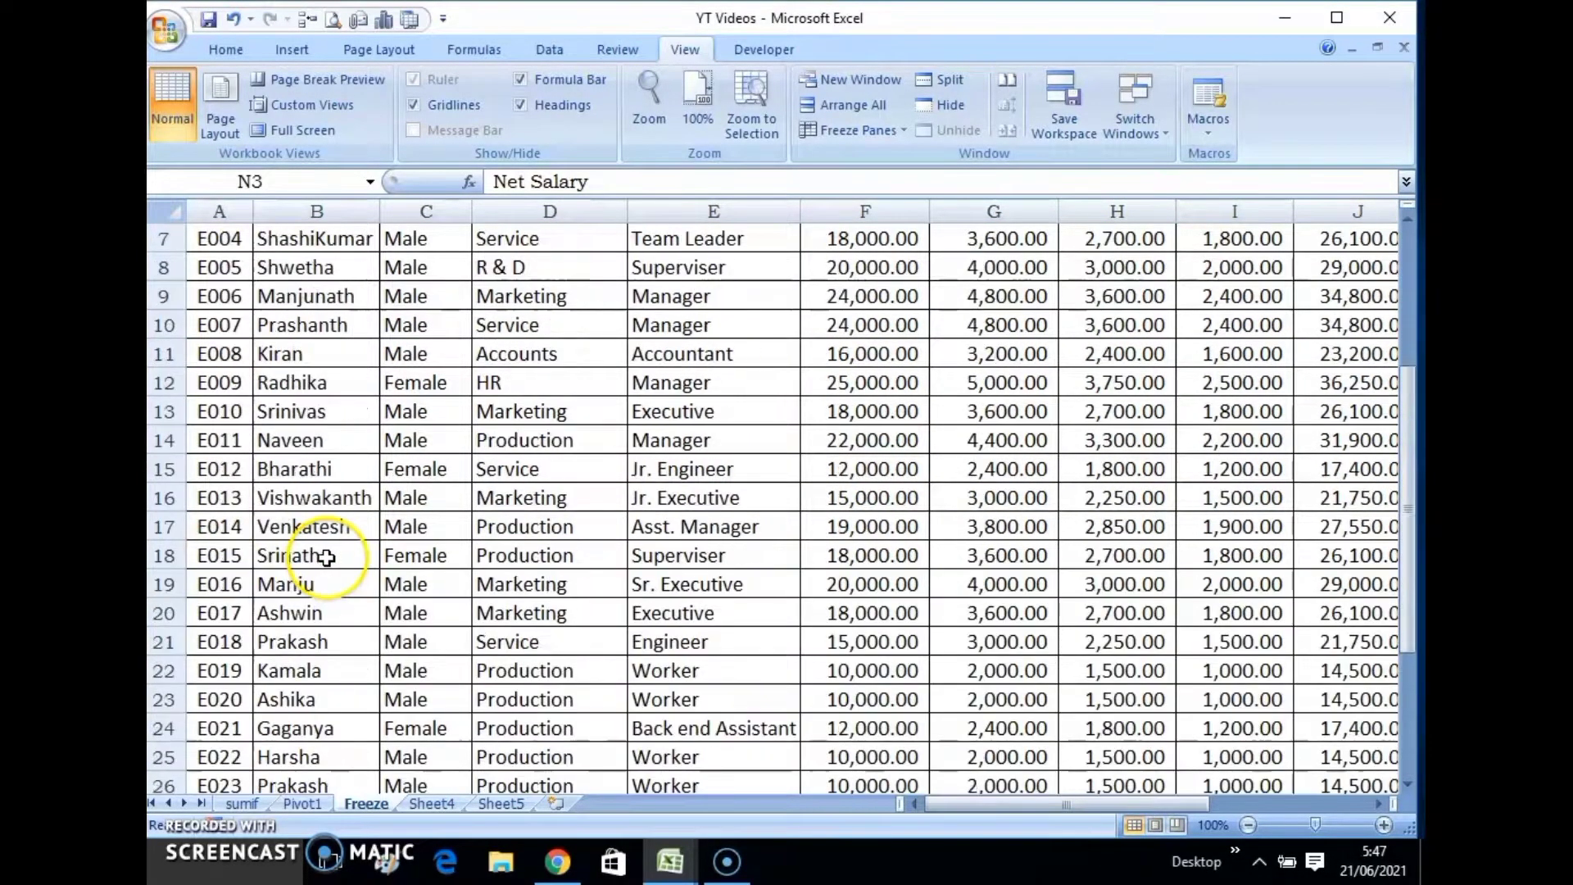
pyautogui.scroll(2, 316, 549)
pyautogui.click(506, 449)
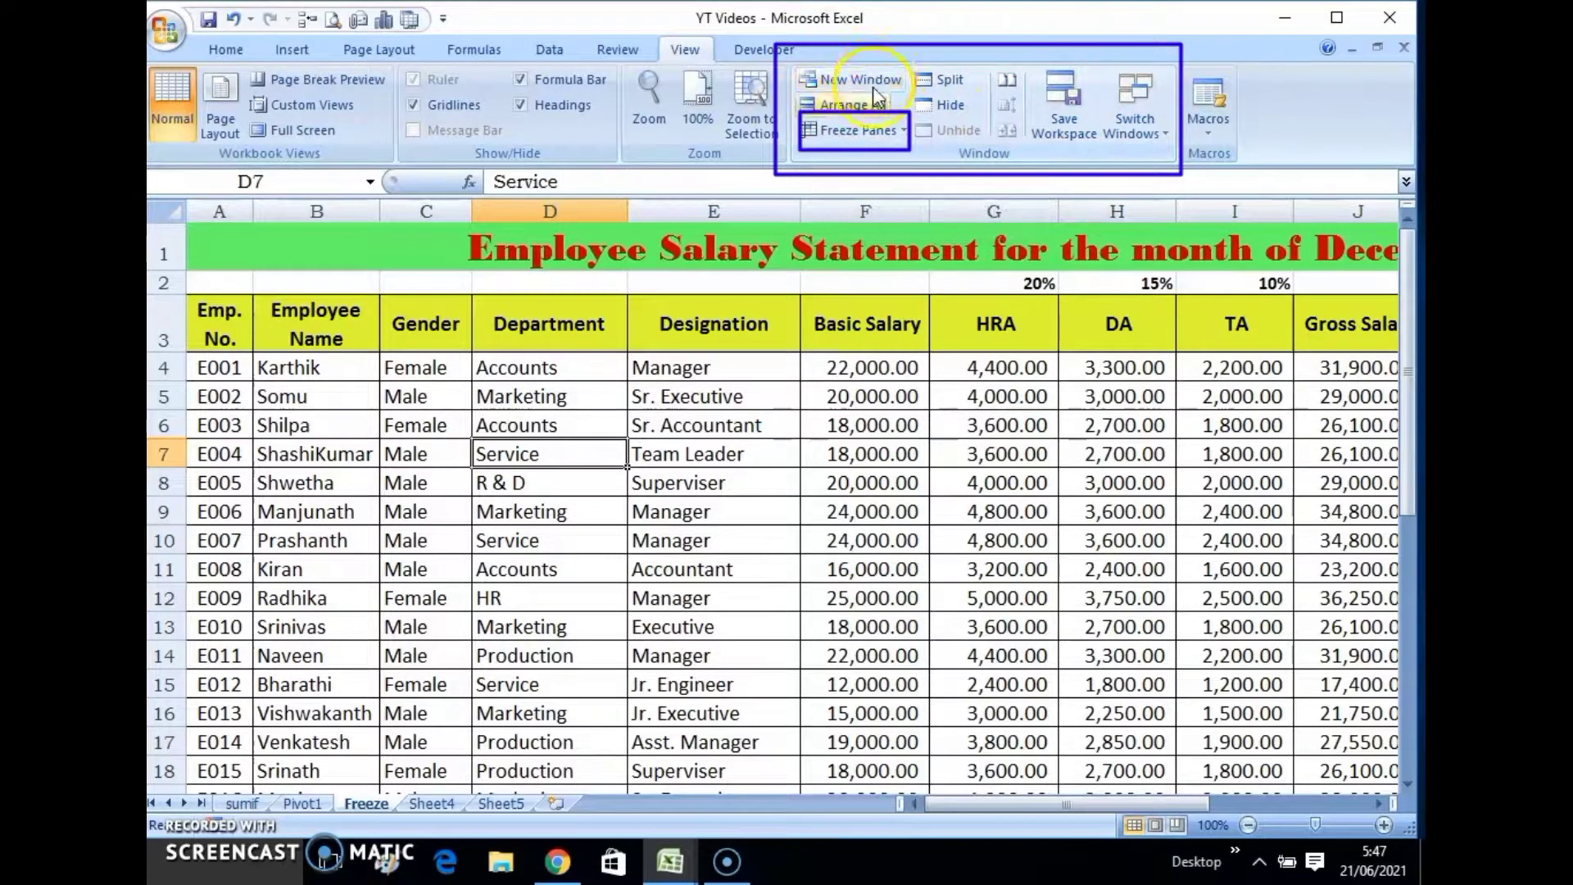
pyautogui.click(904, 131)
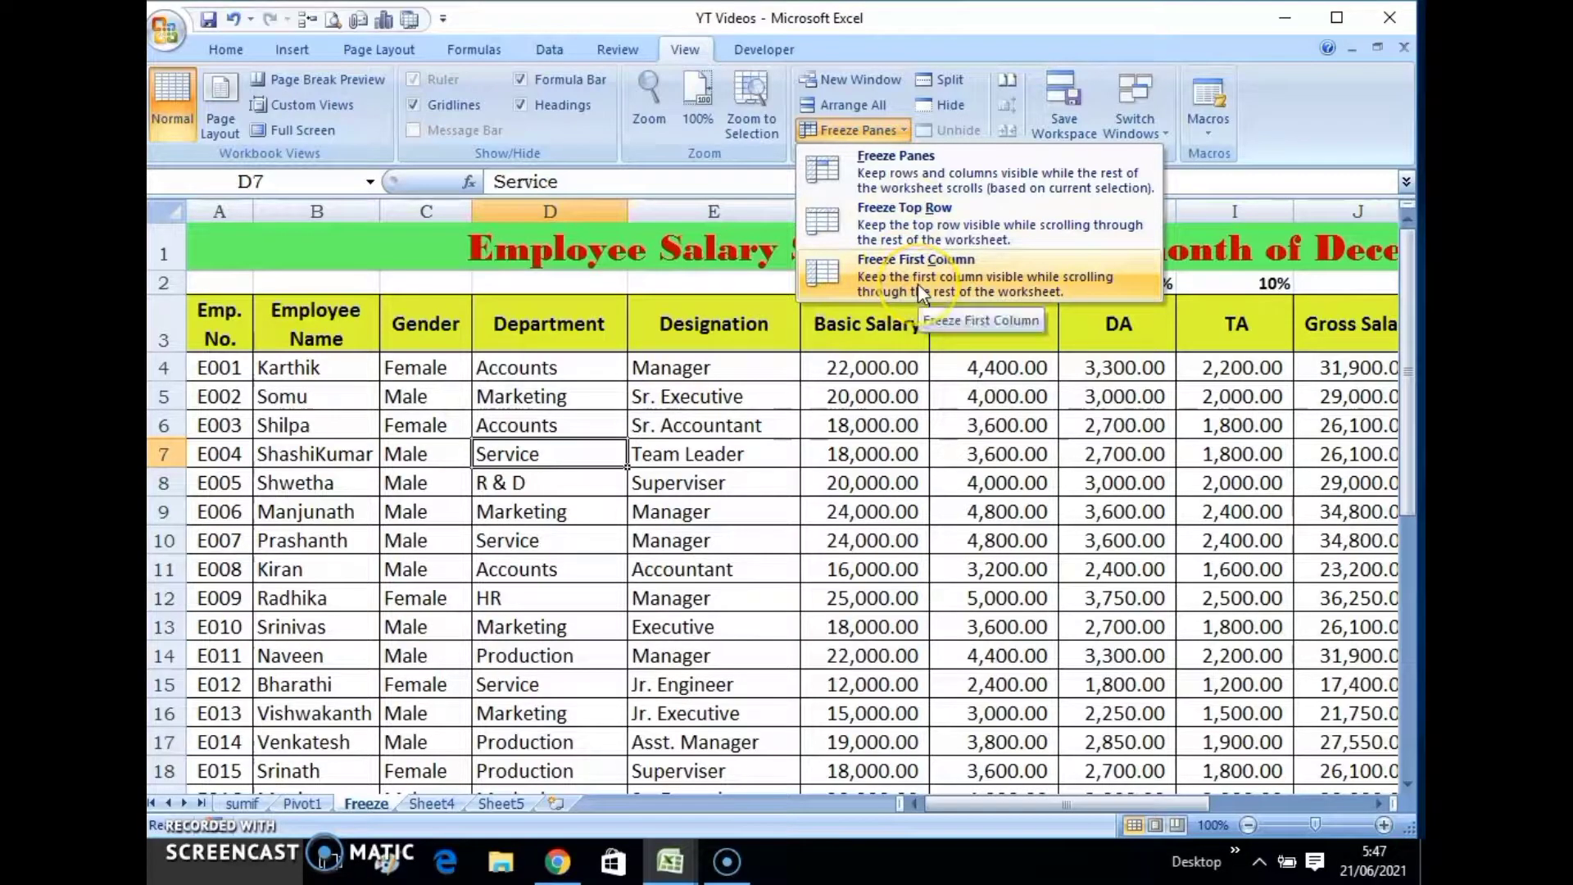
pyautogui.click(921, 223)
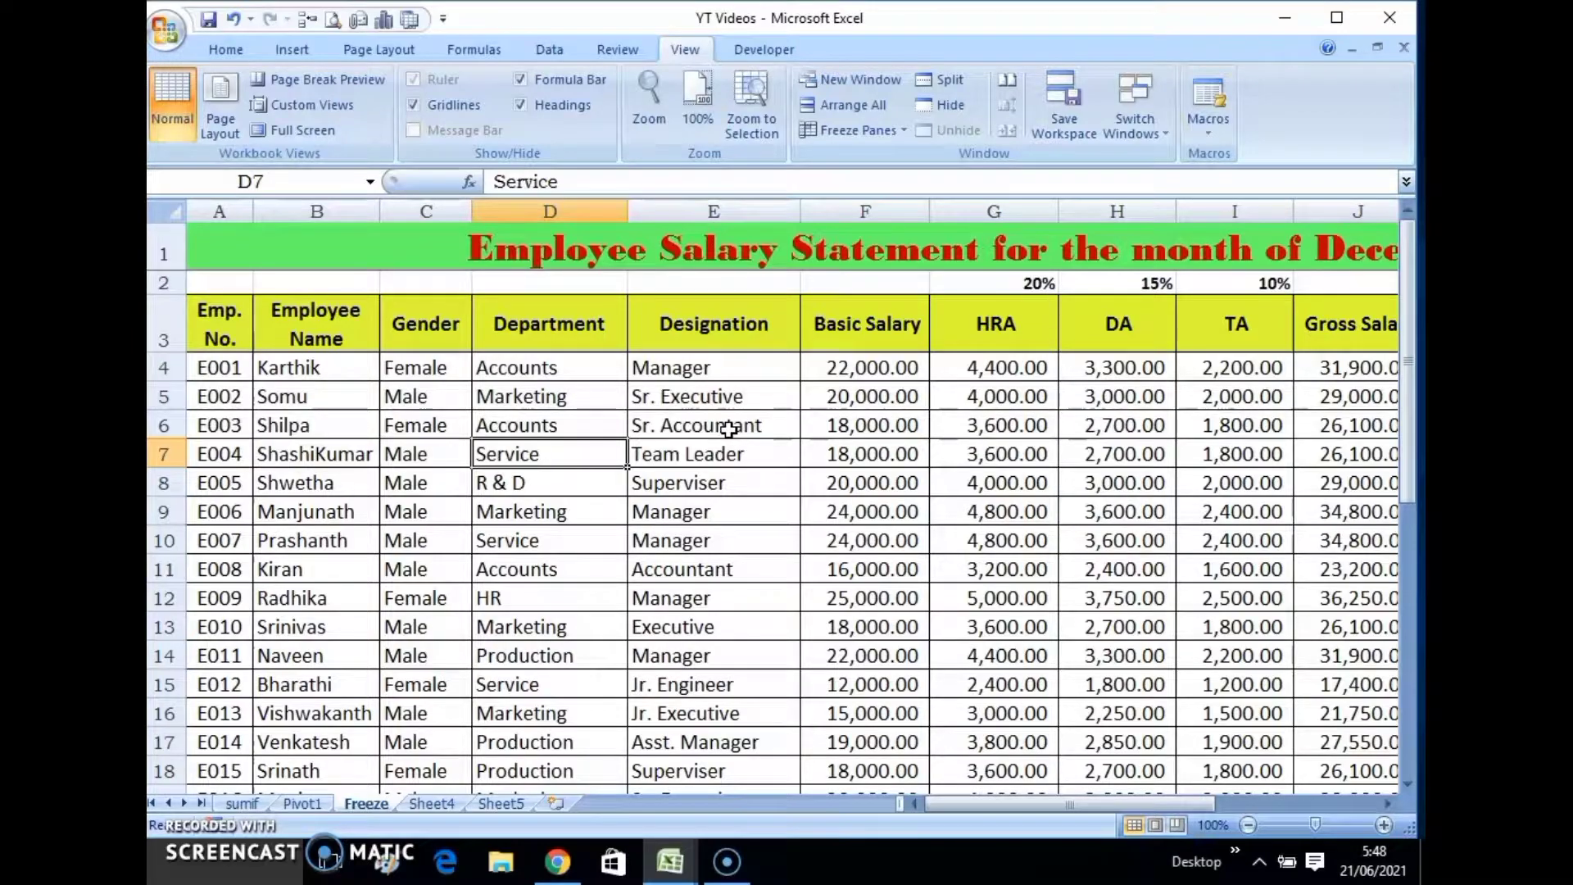
pyautogui.scroll(-1, 729, 429)
pyautogui.scroll(-1, 729, 430)
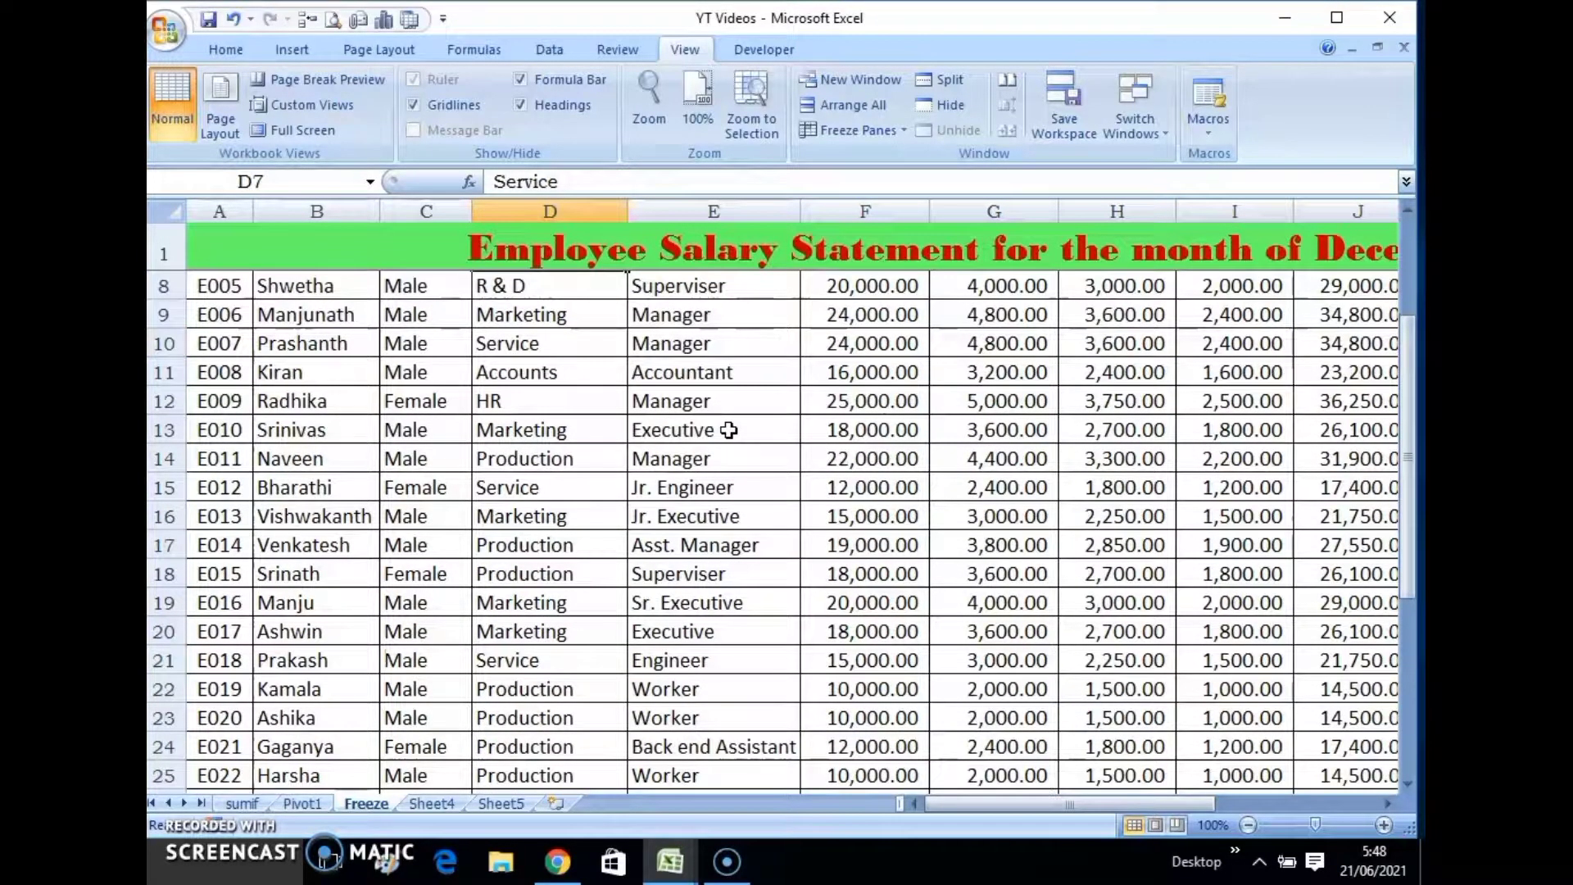
pyautogui.scroll(-2, 729, 429)
pyautogui.scroll(-1, 729, 430)
pyautogui.scroll(-3, 728, 429)
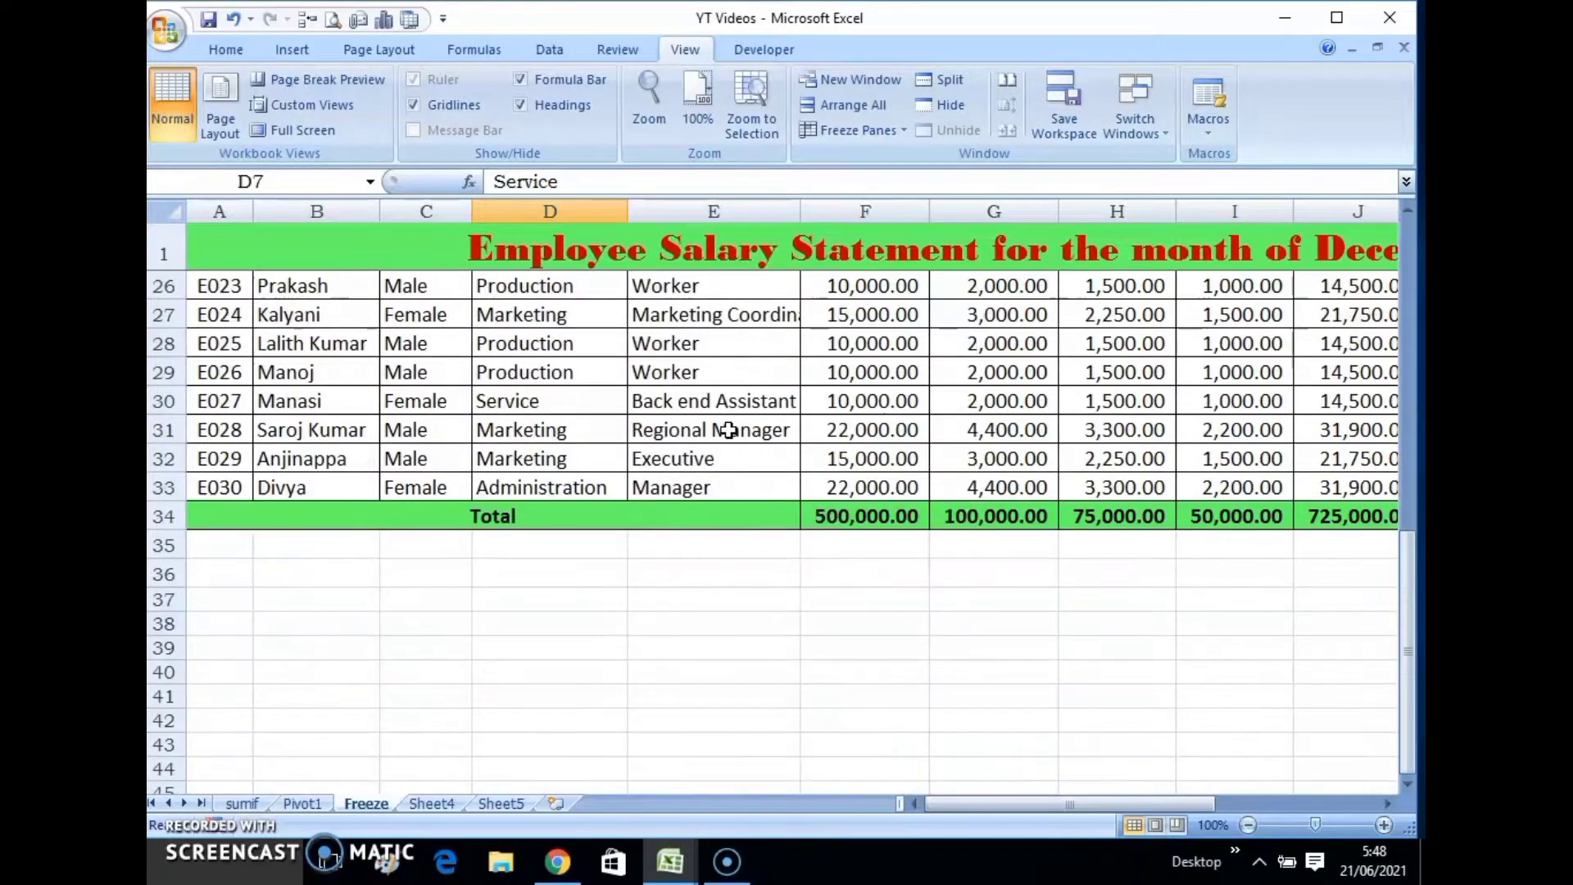
pyautogui.scroll(-3, 728, 429)
pyautogui.scroll(4, 728, 429)
pyautogui.scroll(2, 729, 429)
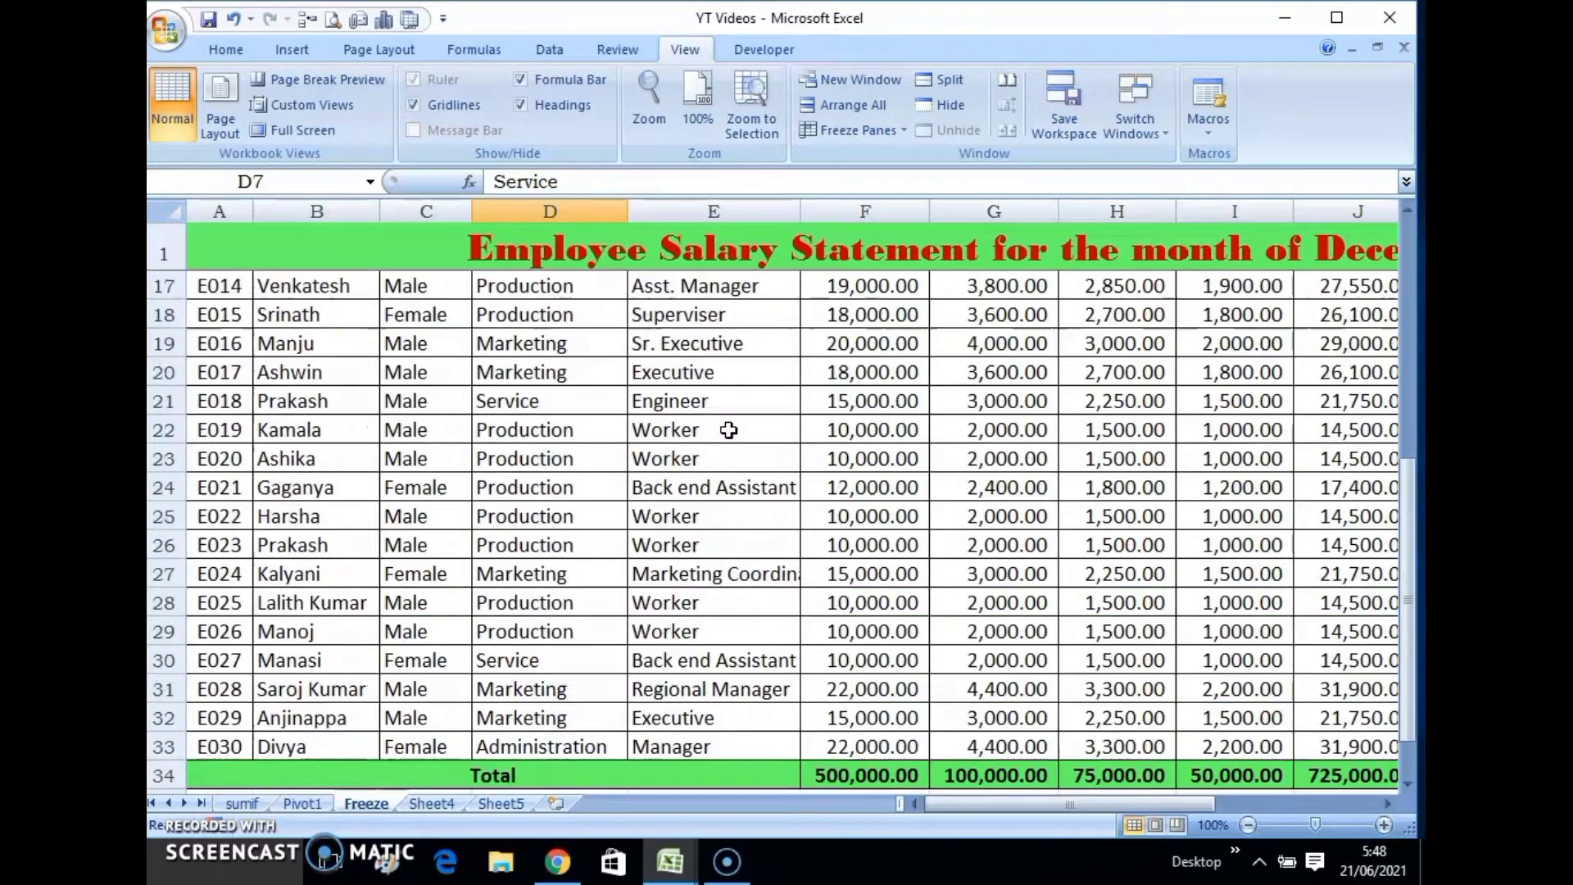
pyautogui.scroll(3, 729, 429)
pyautogui.scroll(2, 728, 429)
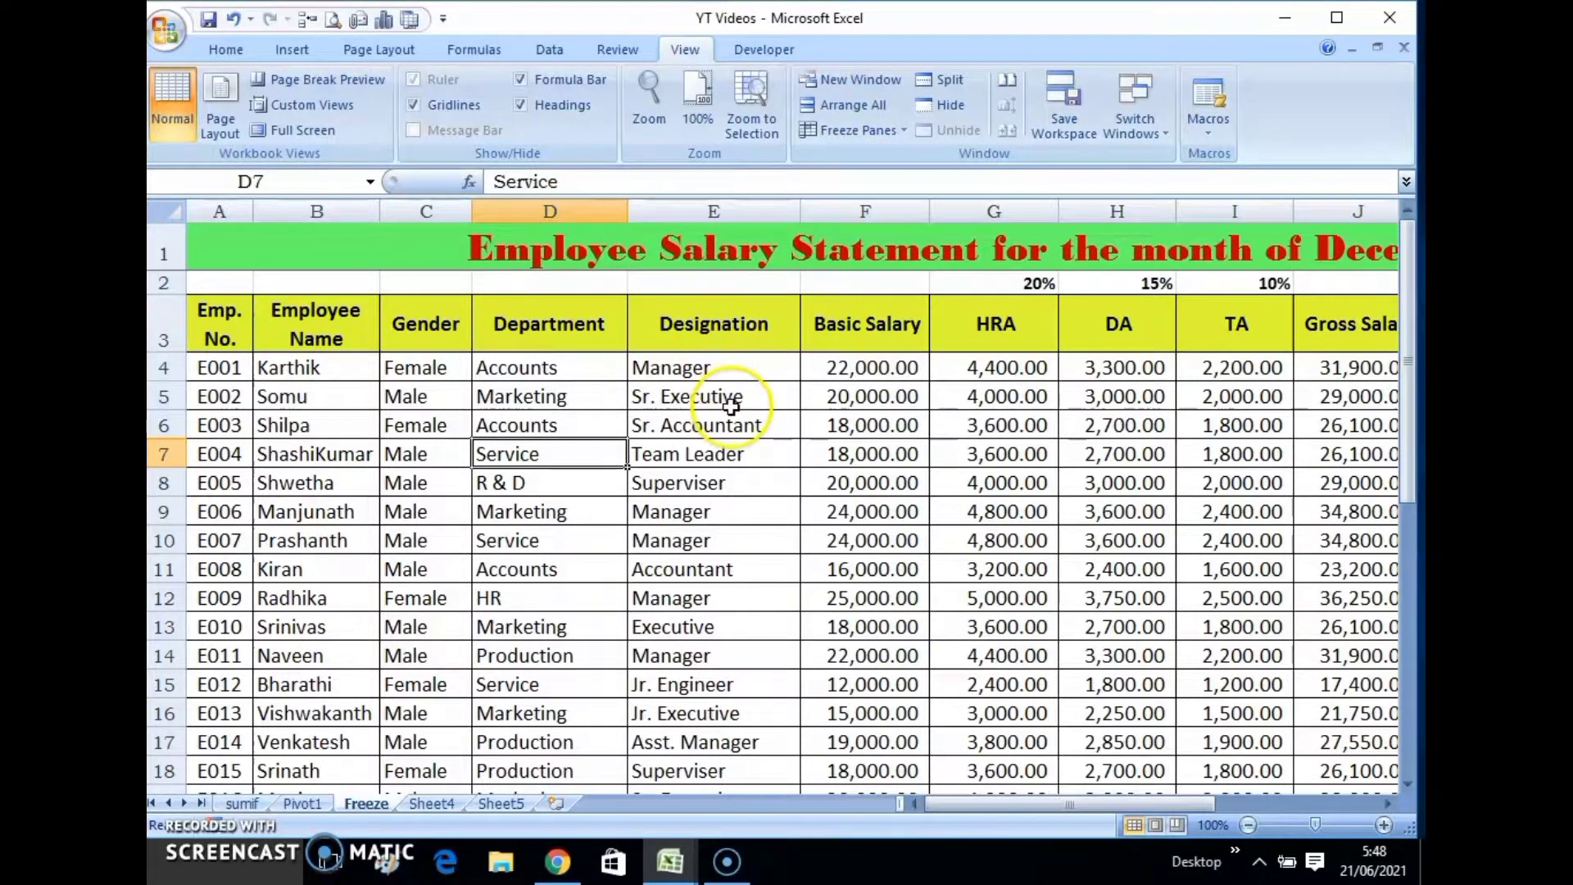
pyautogui.scroll(-3, 725, 406)
pyautogui.scroll(-2, 731, 406)
pyautogui.scroll(-2, 732, 410)
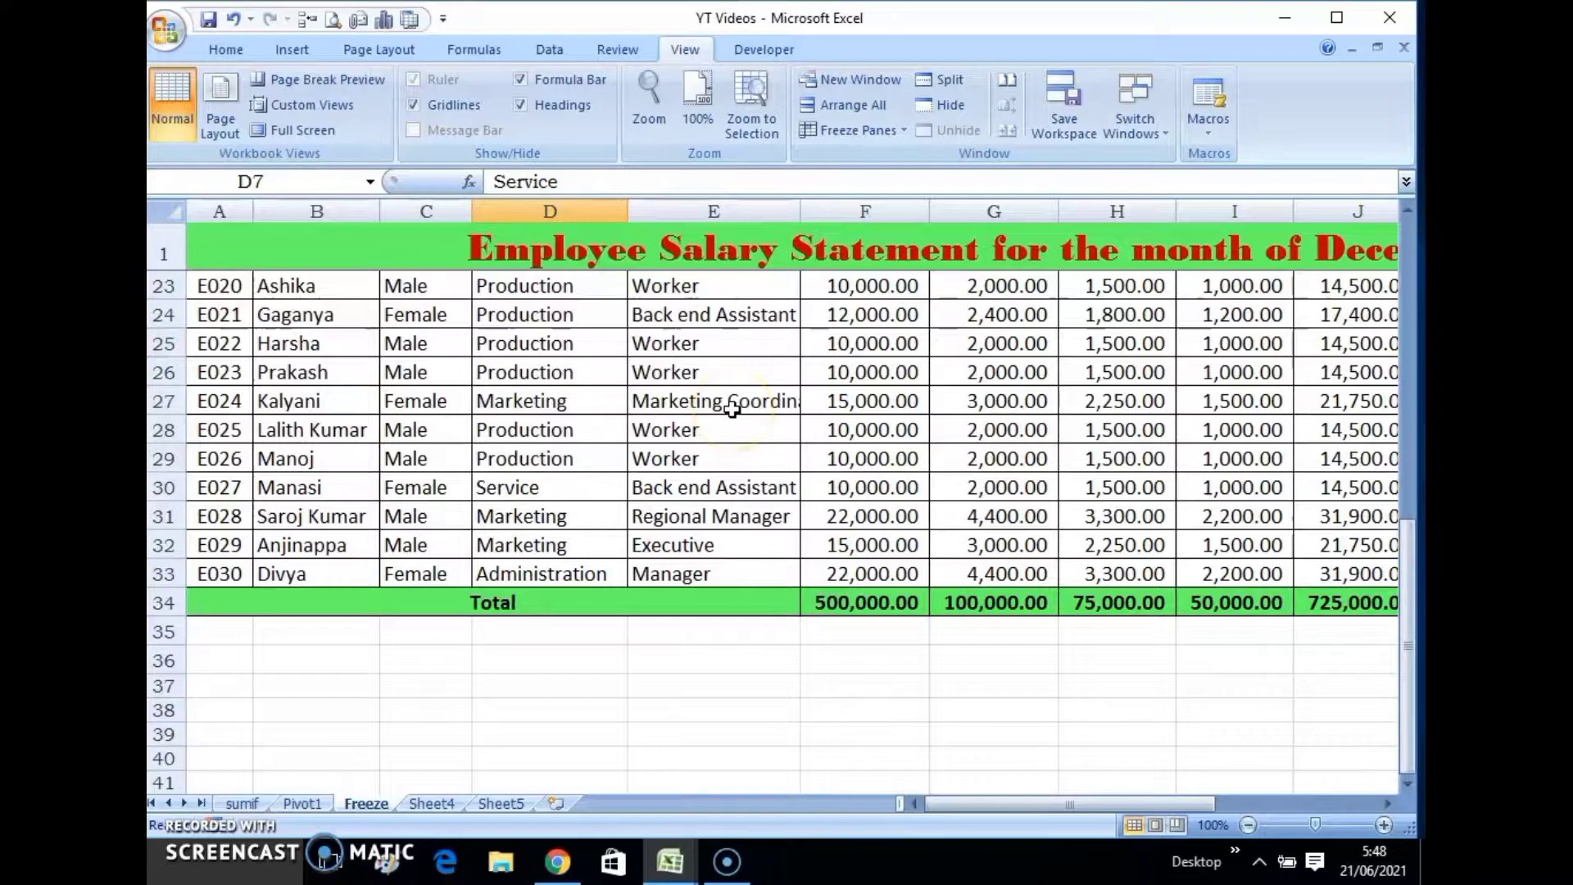
pyautogui.scroll(3, 732, 410)
pyautogui.scroll(3, 732, 410)
pyautogui.scroll(1, 732, 409)
pyautogui.scroll(-1, 732, 410)
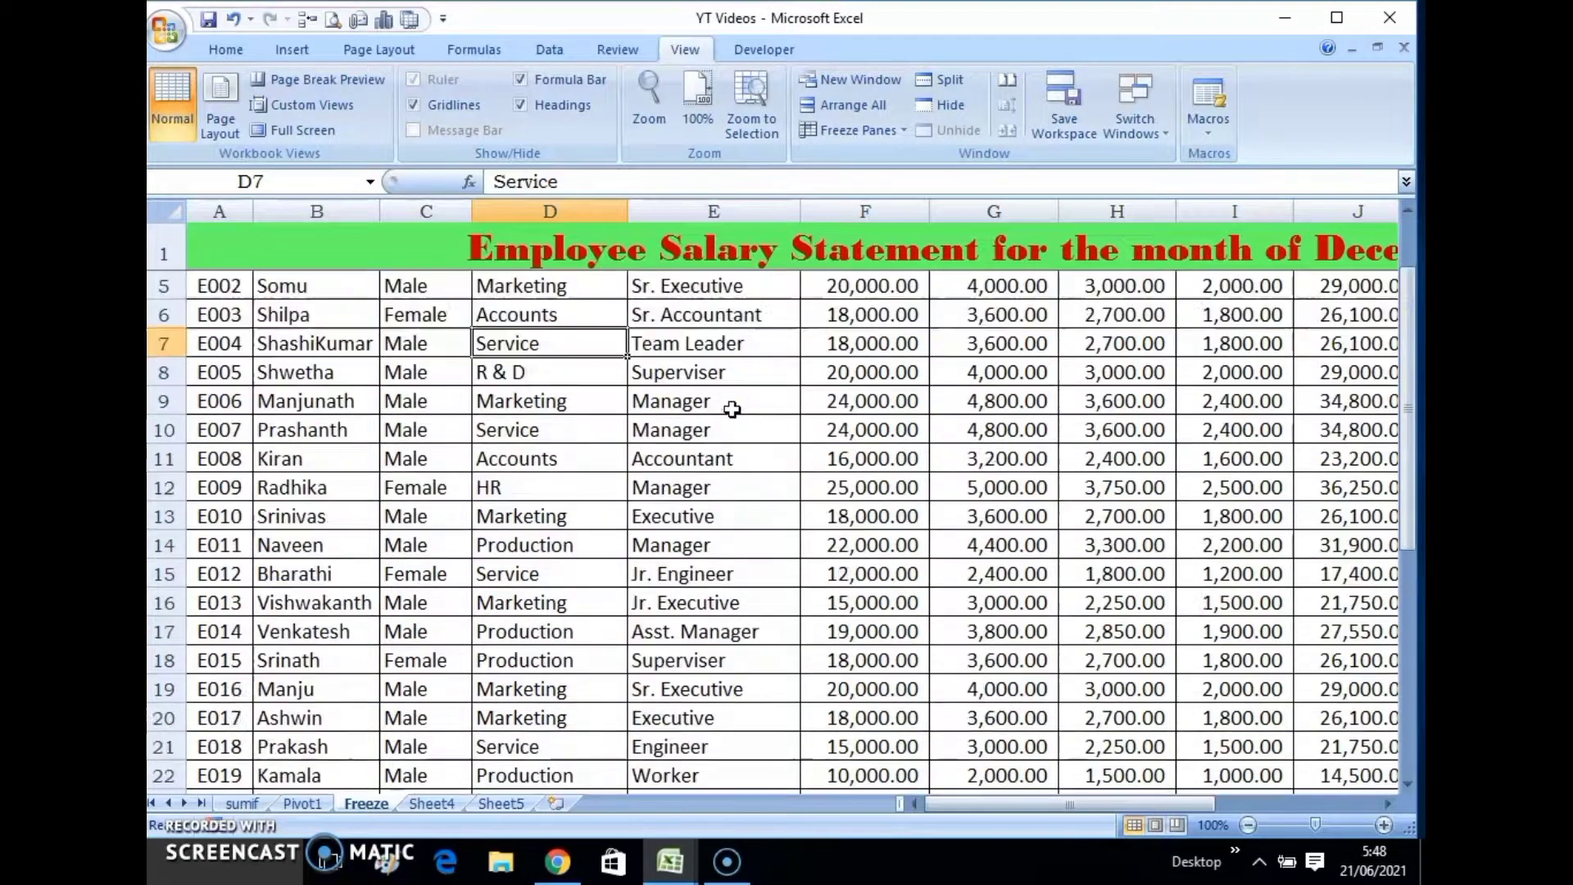
pyautogui.scroll(-2, 731, 409)
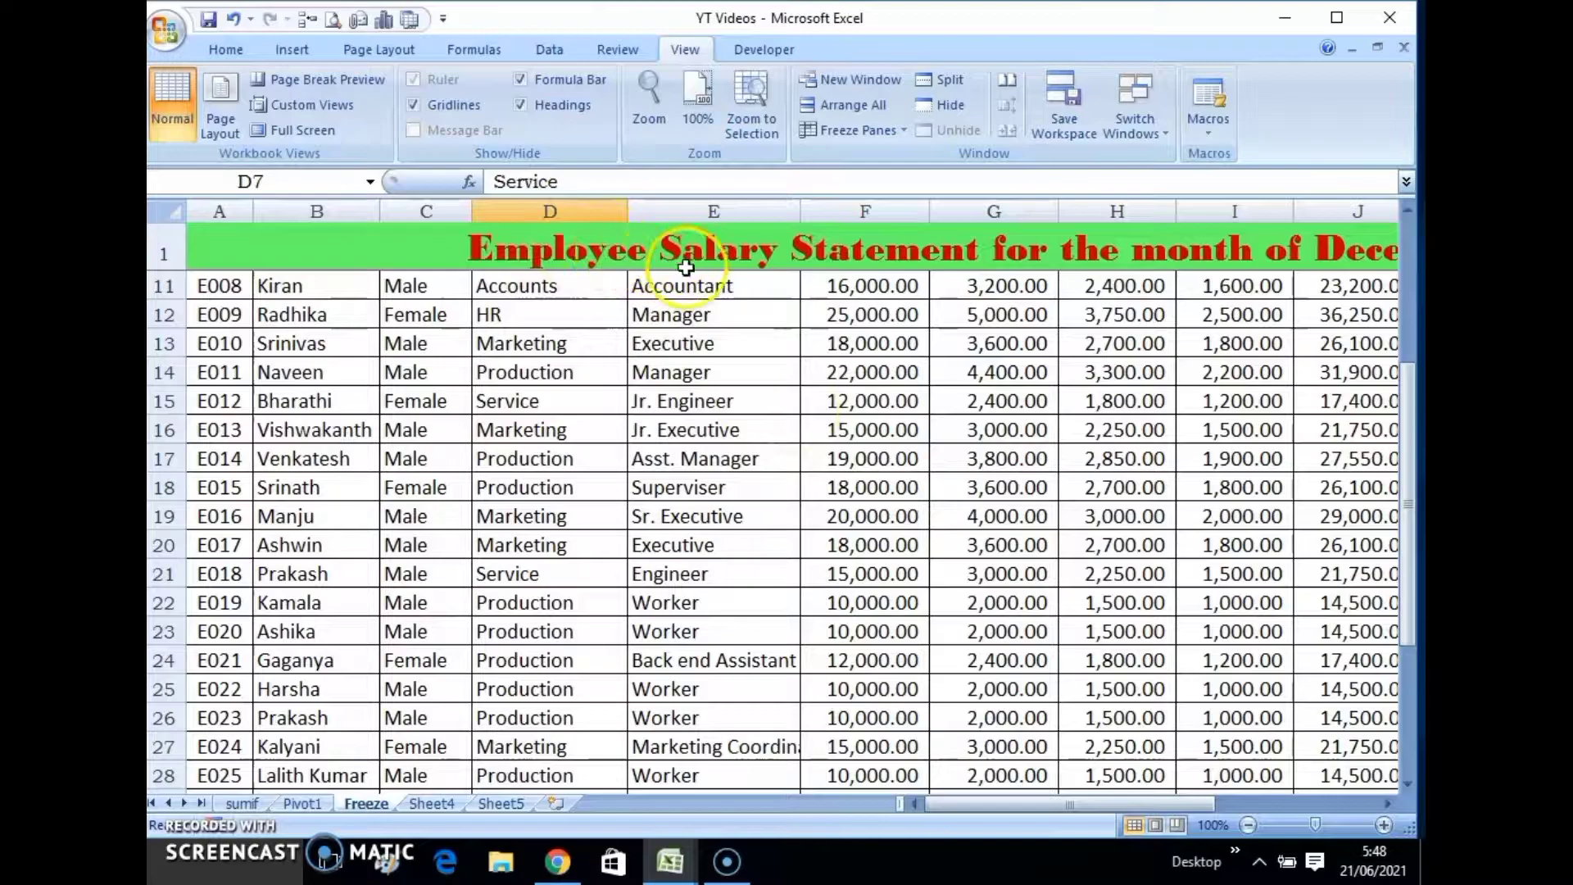
pyautogui.scroll(-4, 814, 455)
pyautogui.scroll(1, 814, 455)
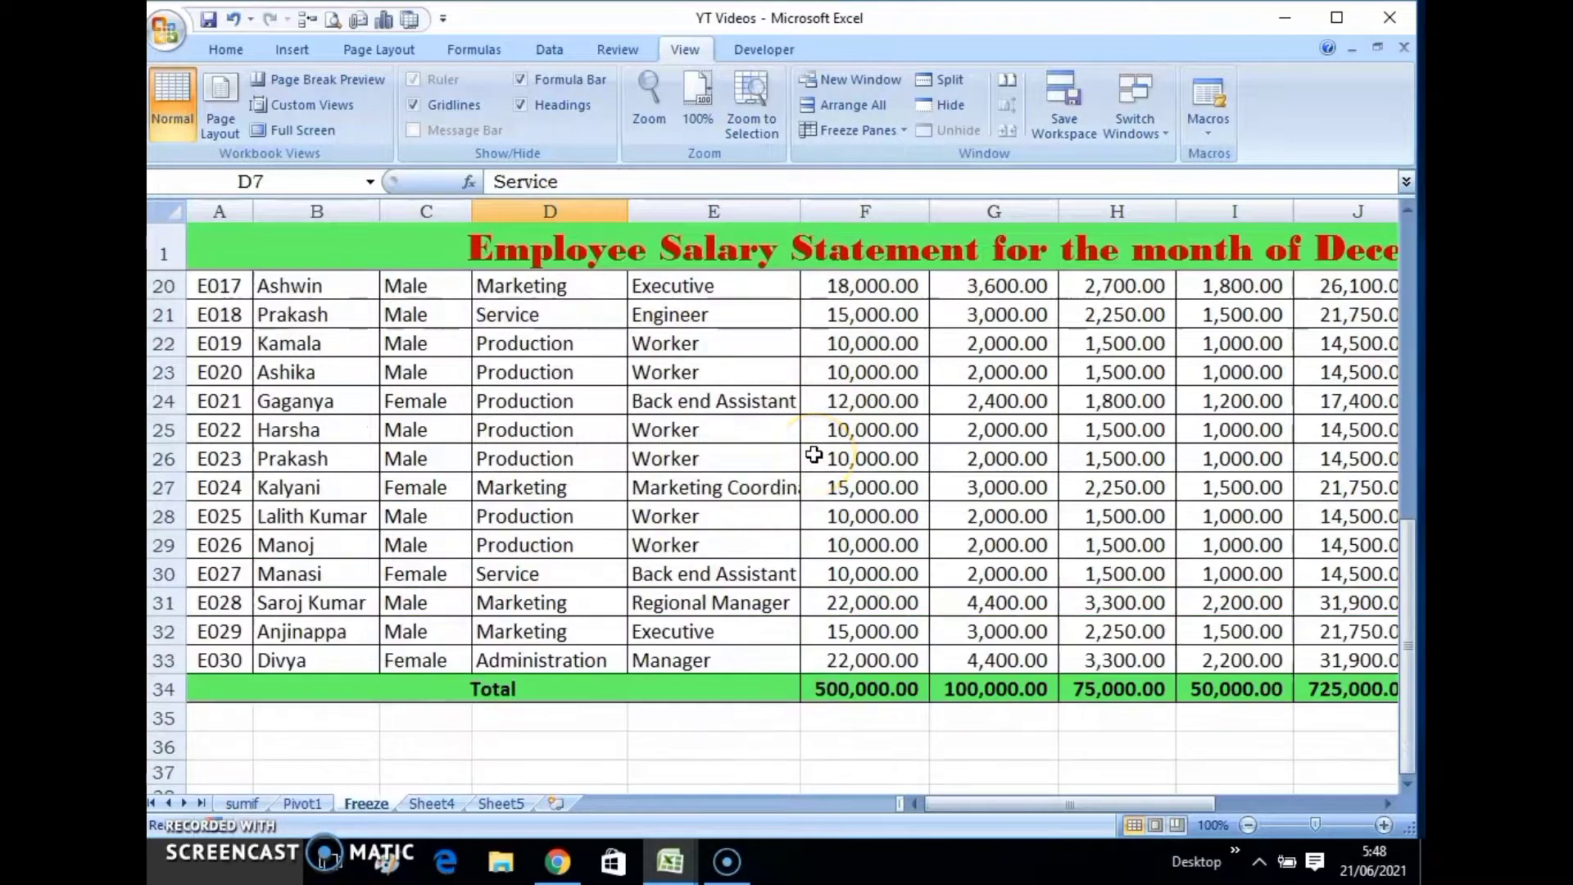
pyautogui.scroll(2, 814, 455)
pyautogui.scroll(4, 813, 455)
pyautogui.scroll(-4, 813, 455)
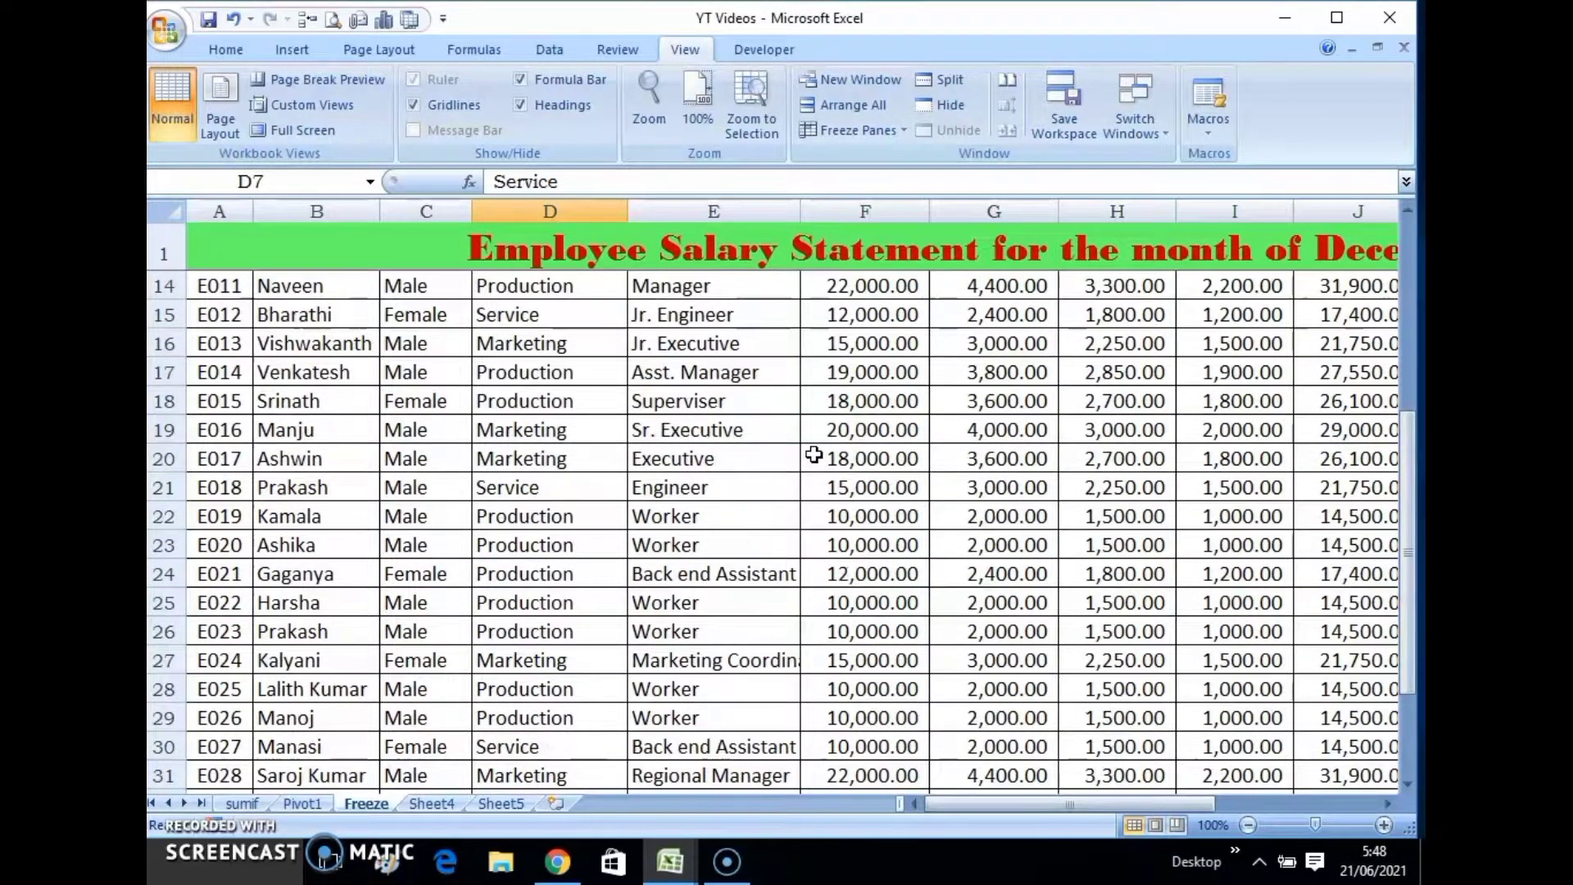
pyautogui.scroll(-2, 814, 455)
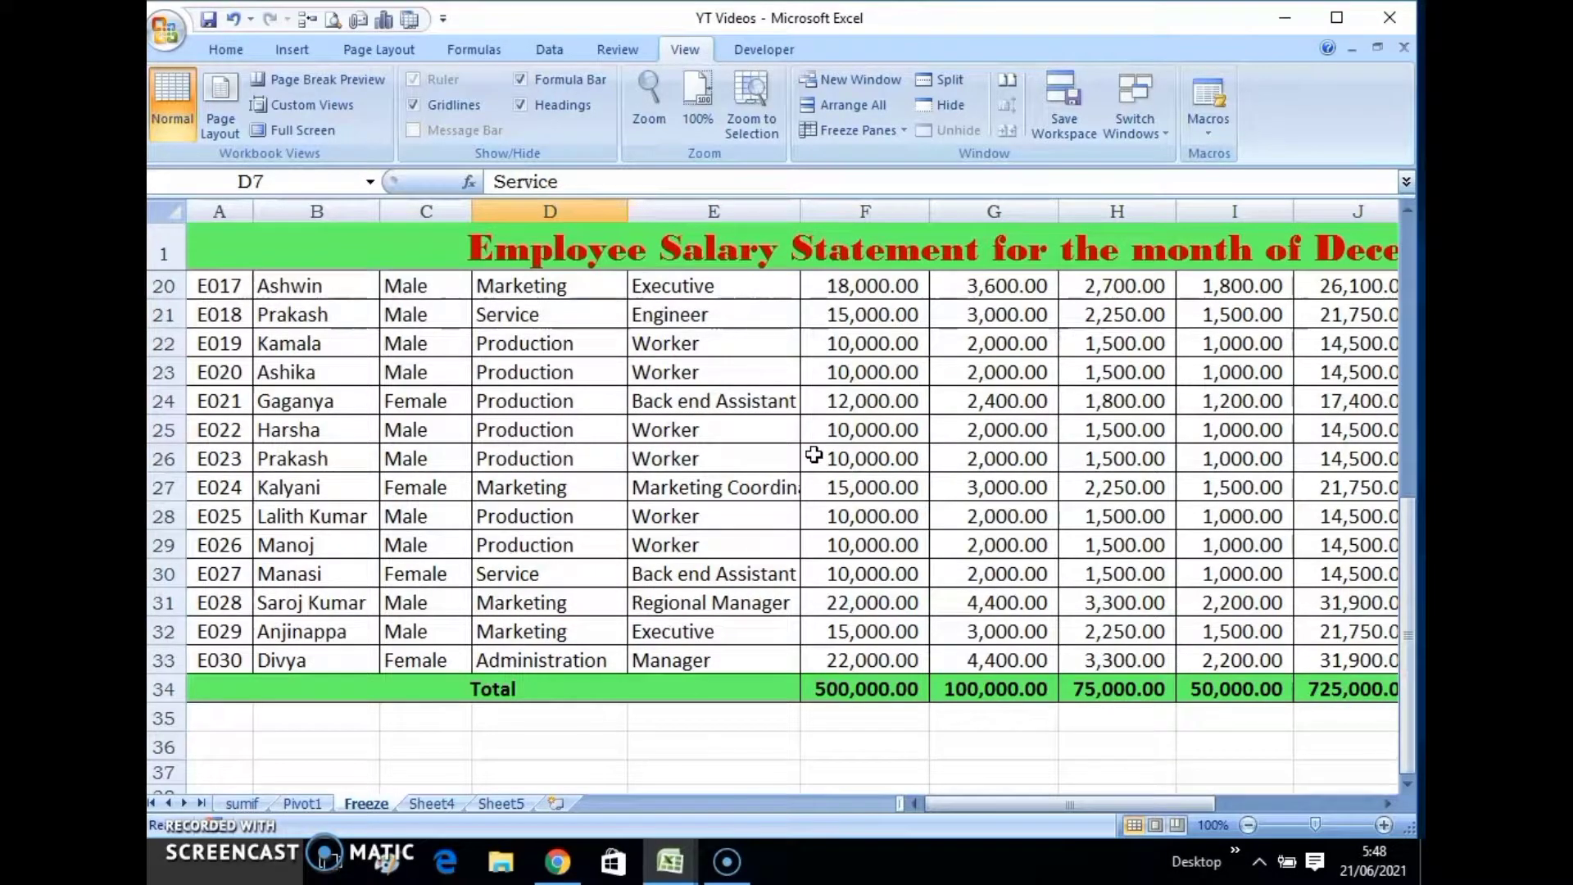
pyautogui.scroll(3, 814, 455)
pyautogui.scroll(3, 814, 455)
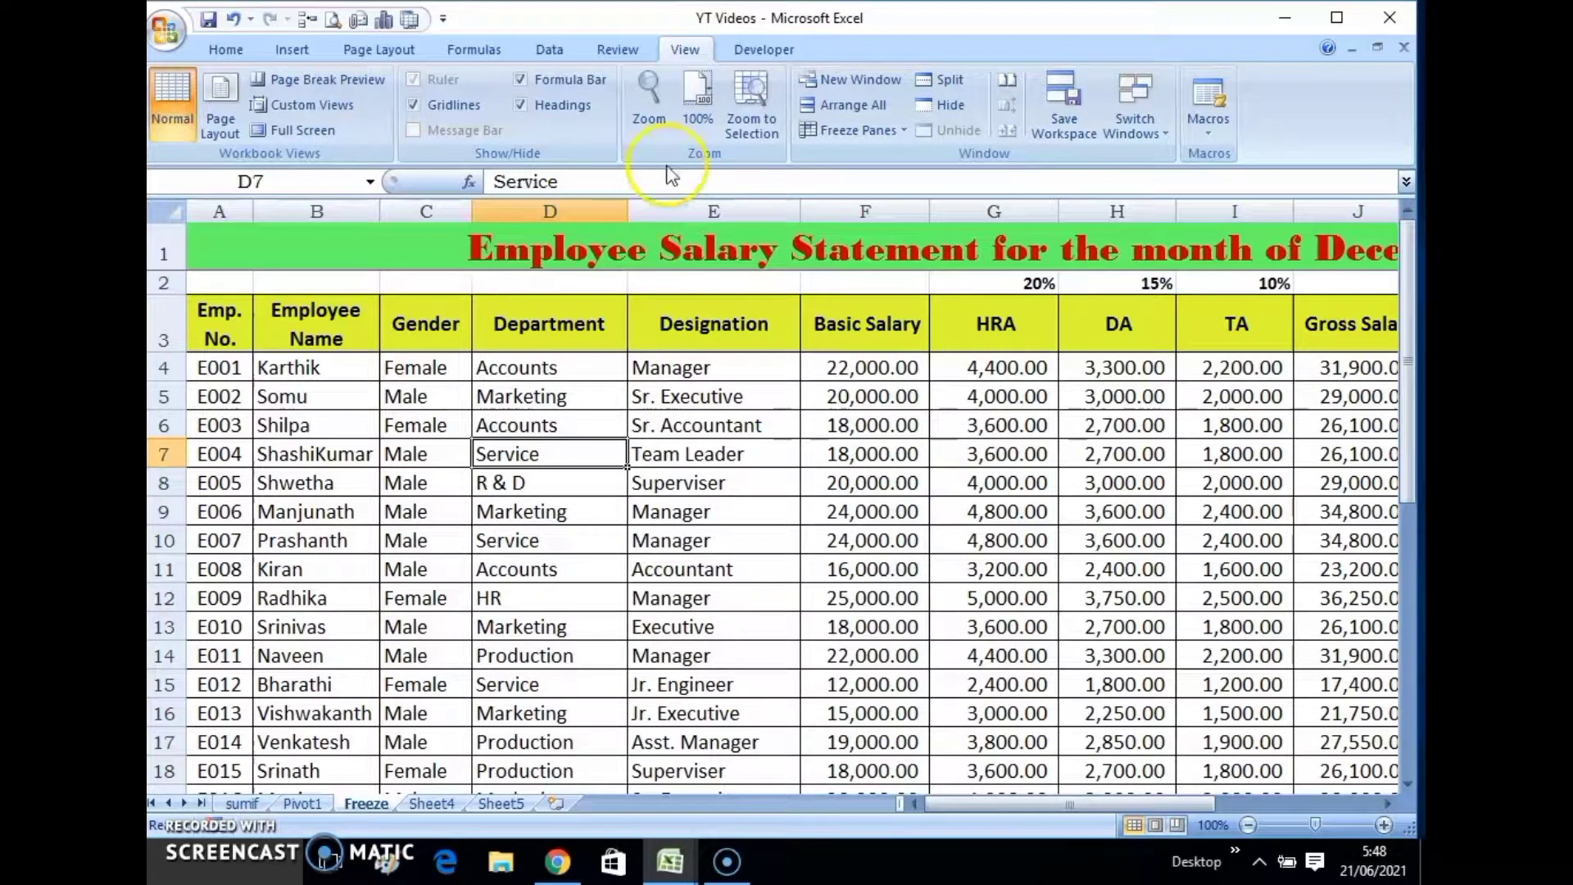
# Unfreeze the panes and scroll down and back up to confirm the title row scrolls away
pyautogui.click(908, 134)
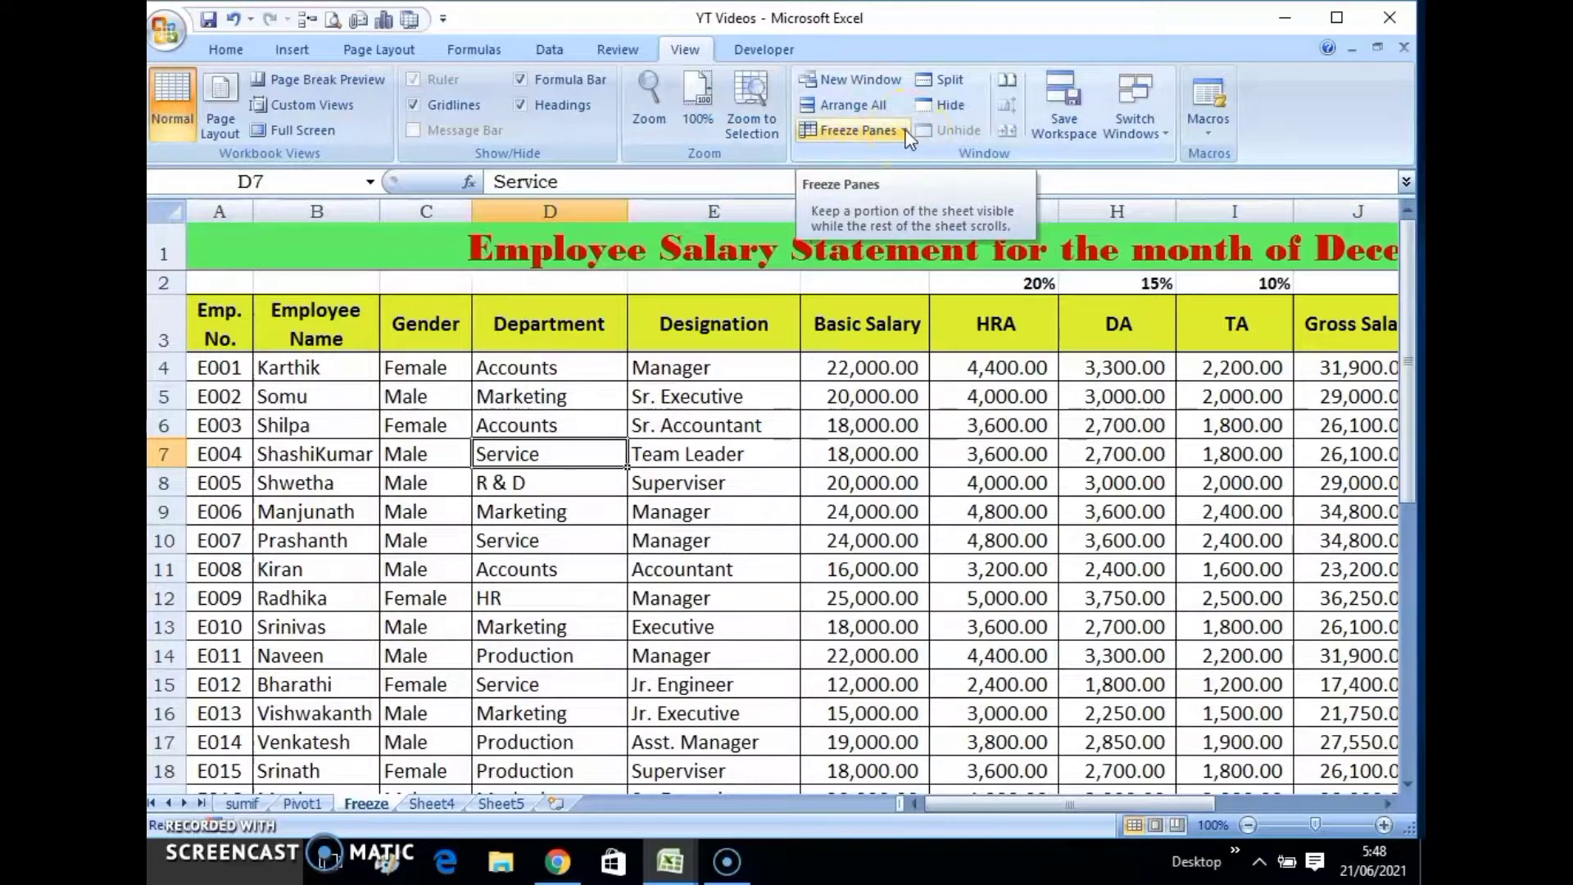
pyautogui.click(905, 132)
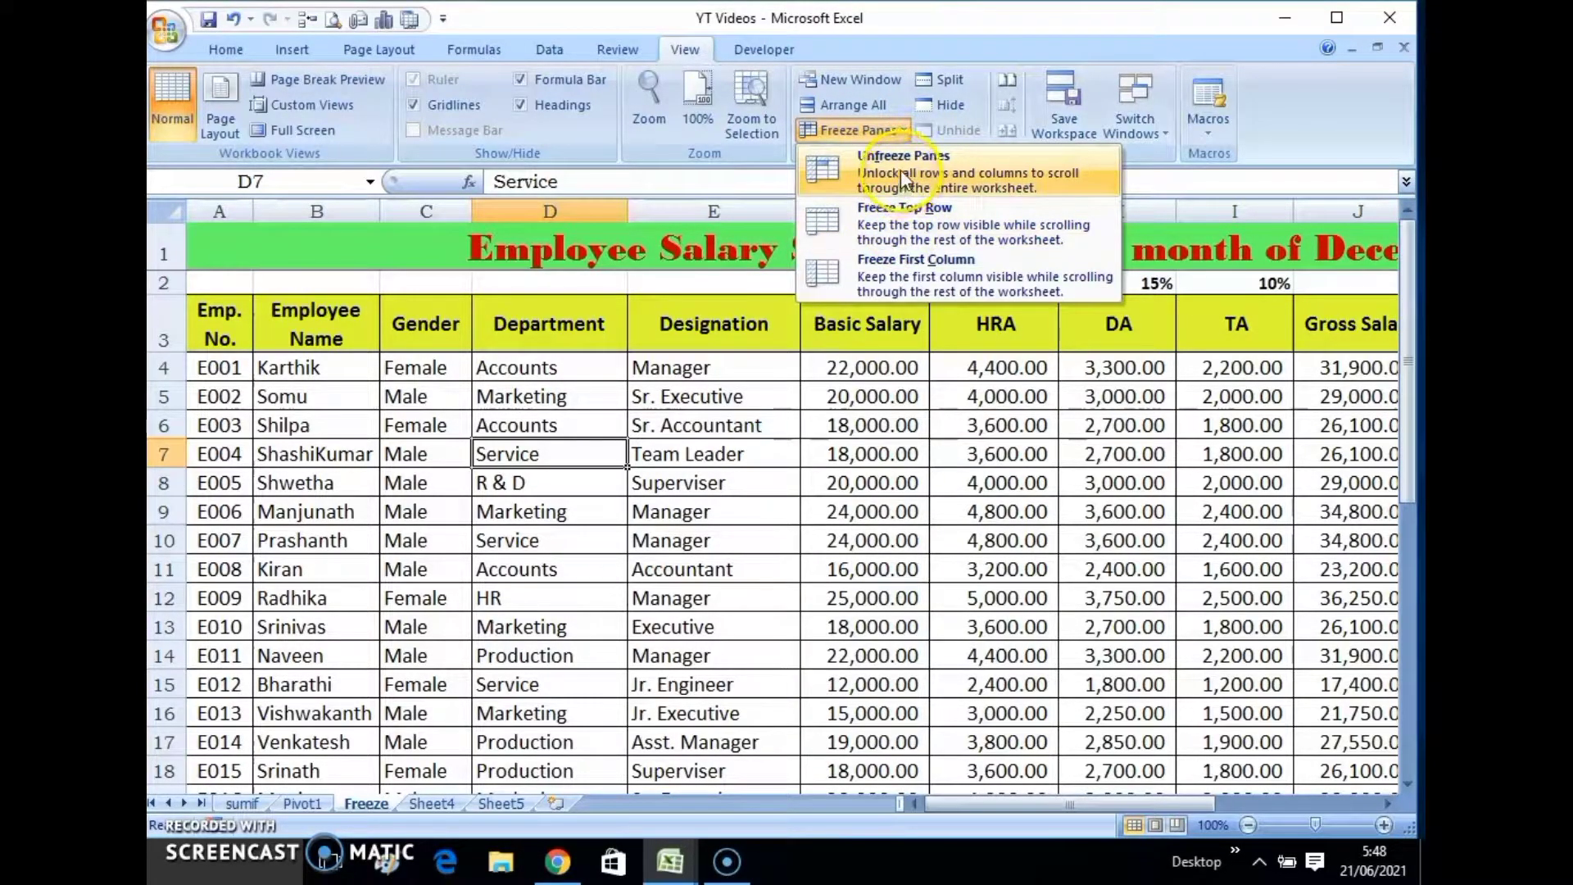
pyautogui.click(905, 176)
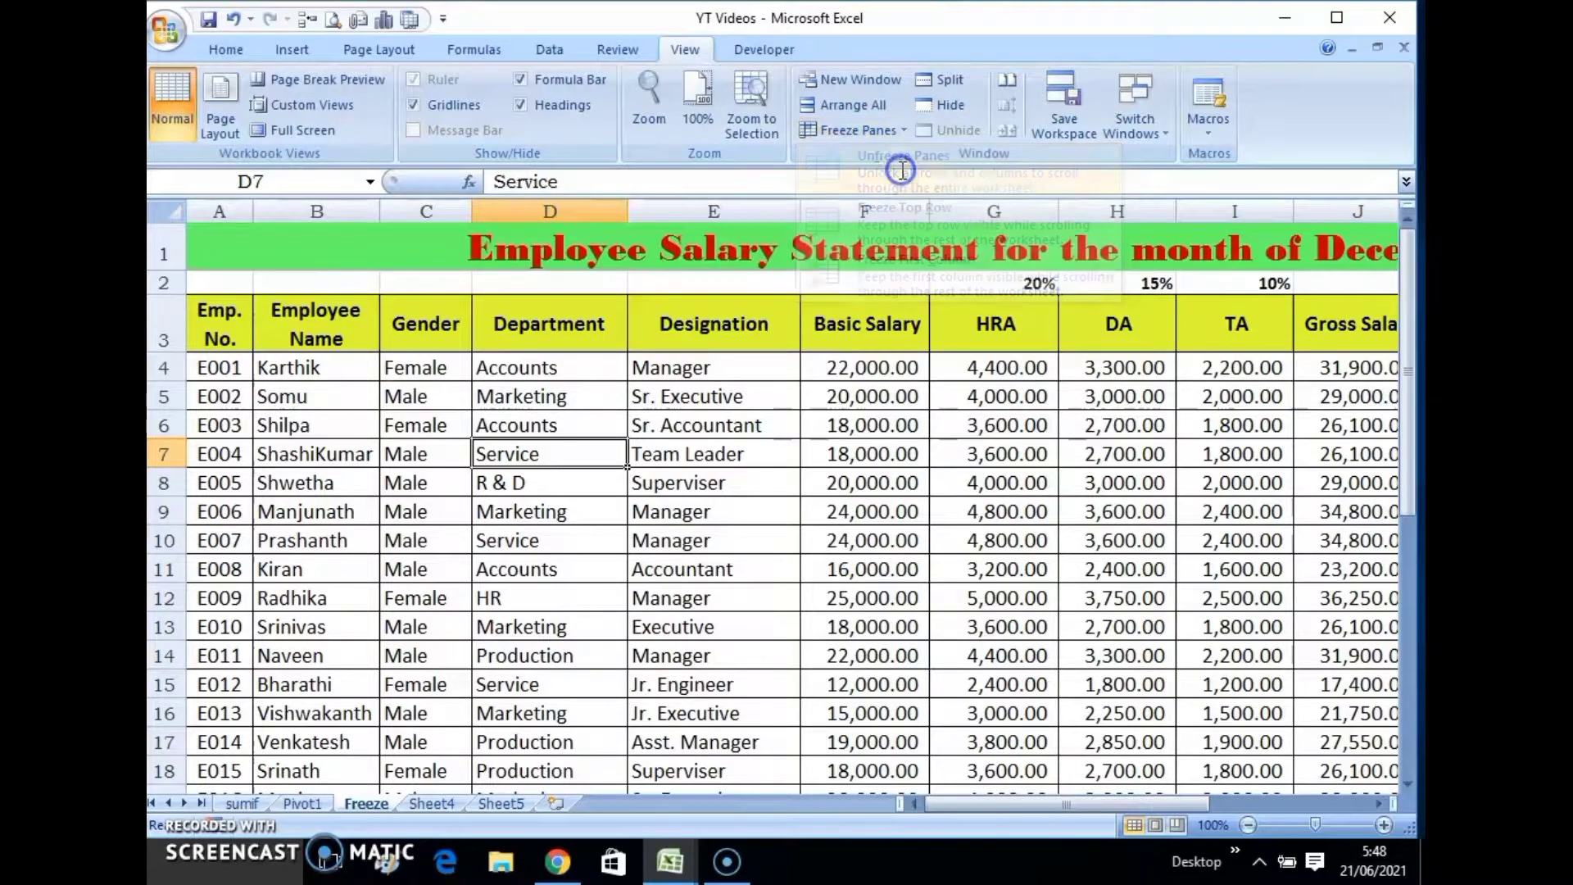
pyautogui.scroll(-3, 834, 461)
pyautogui.scroll(-4, 834, 462)
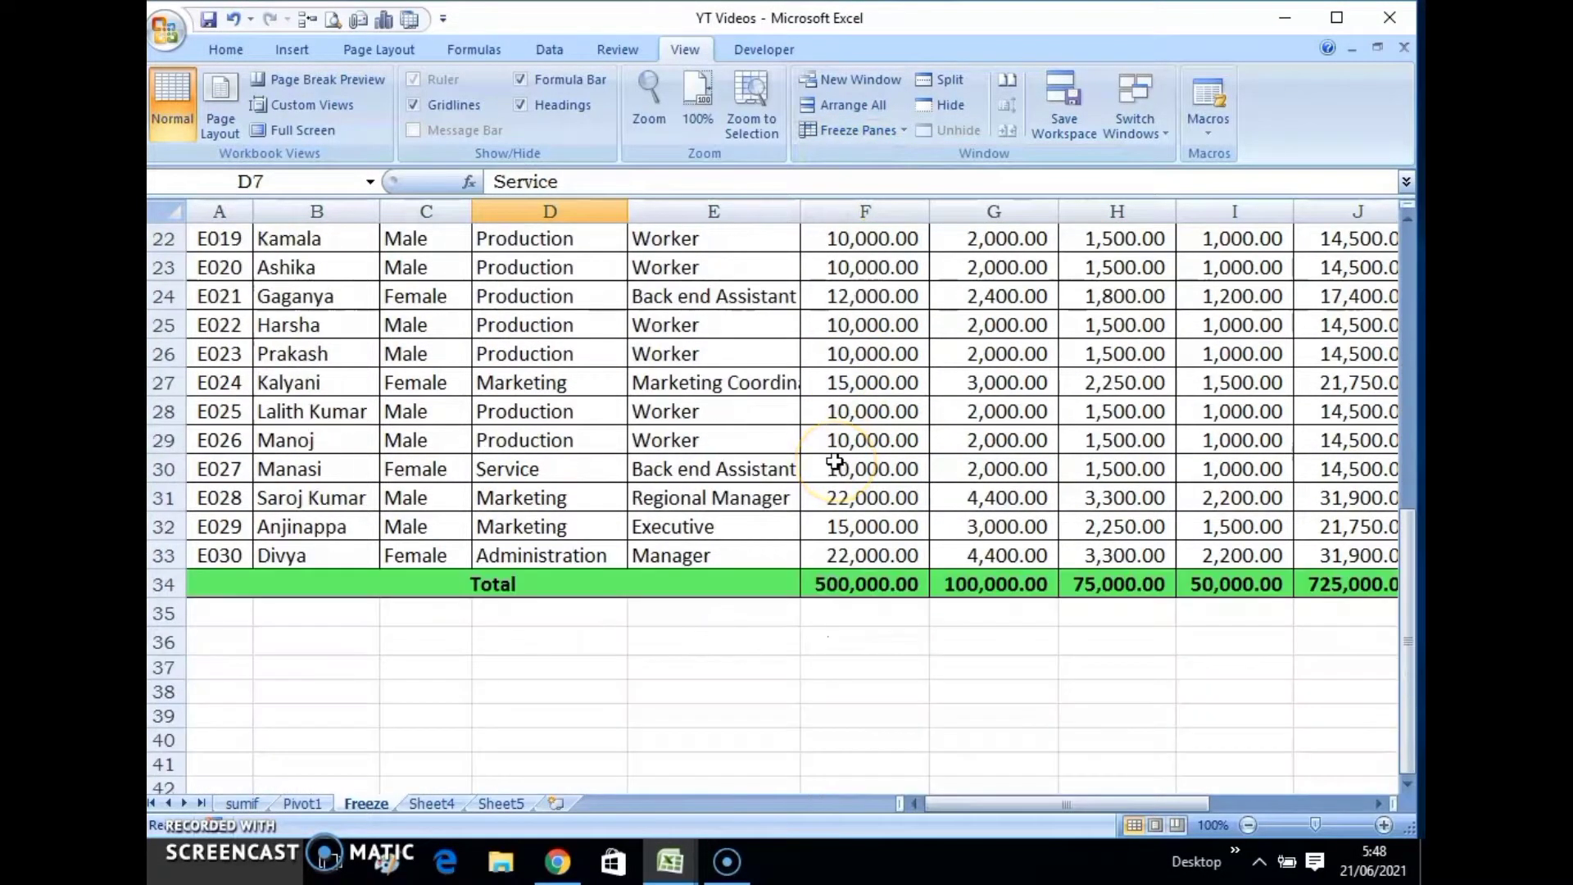
pyautogui.scroll(7, 834, 462)
pyautogui.scroll(-1, 834, 461)
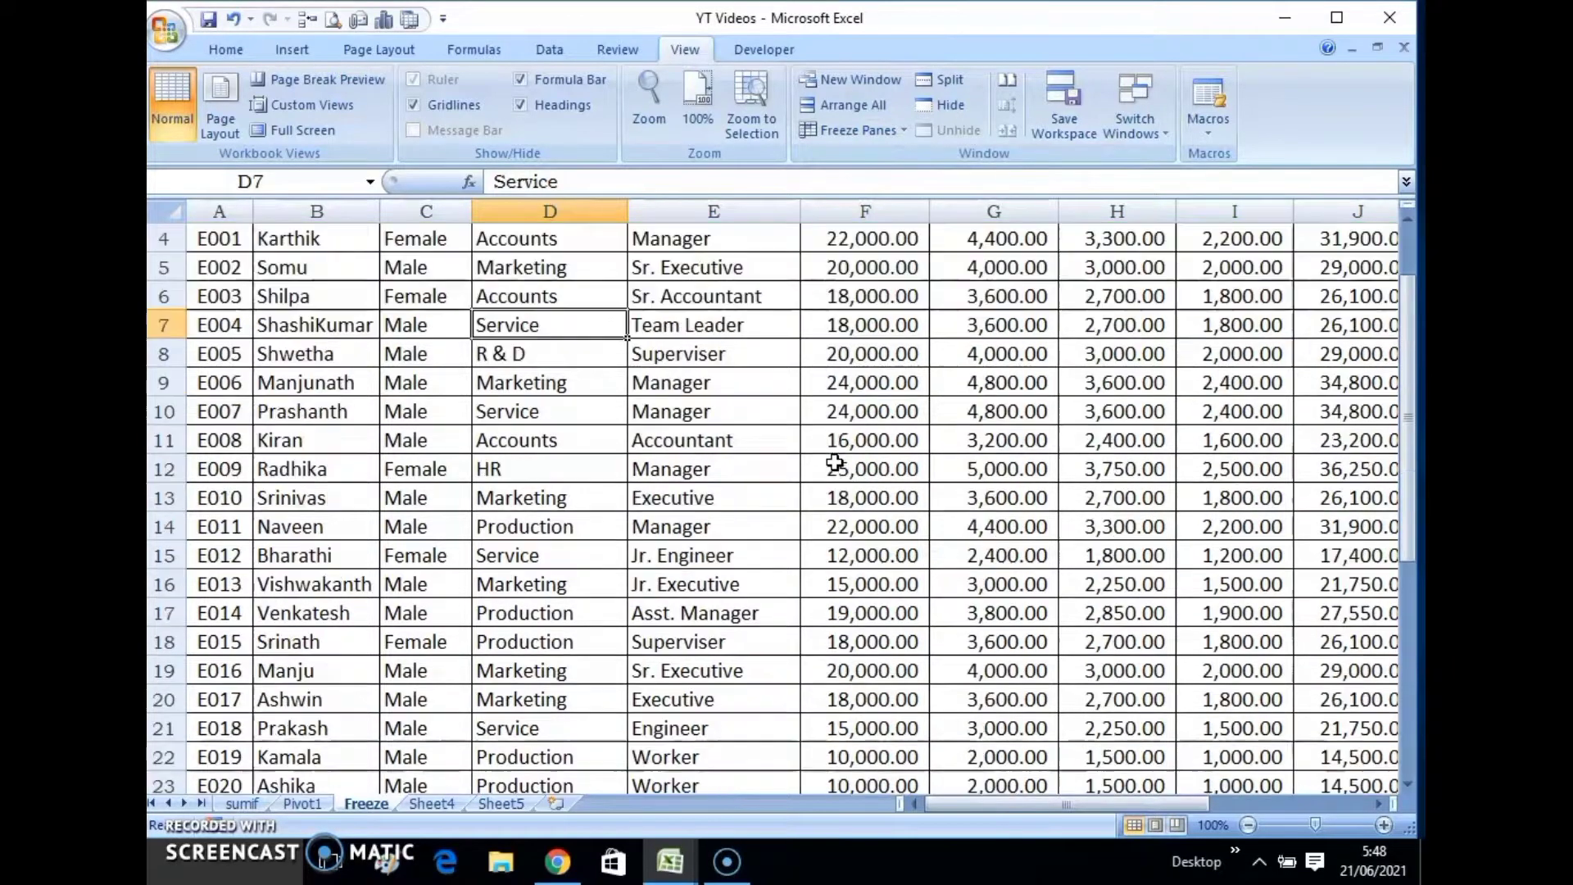
pyautogui.scroll(-8, 835, 461)
pyautogui.scroll(3, 835, 461)
pyautogui.click(859, 464)
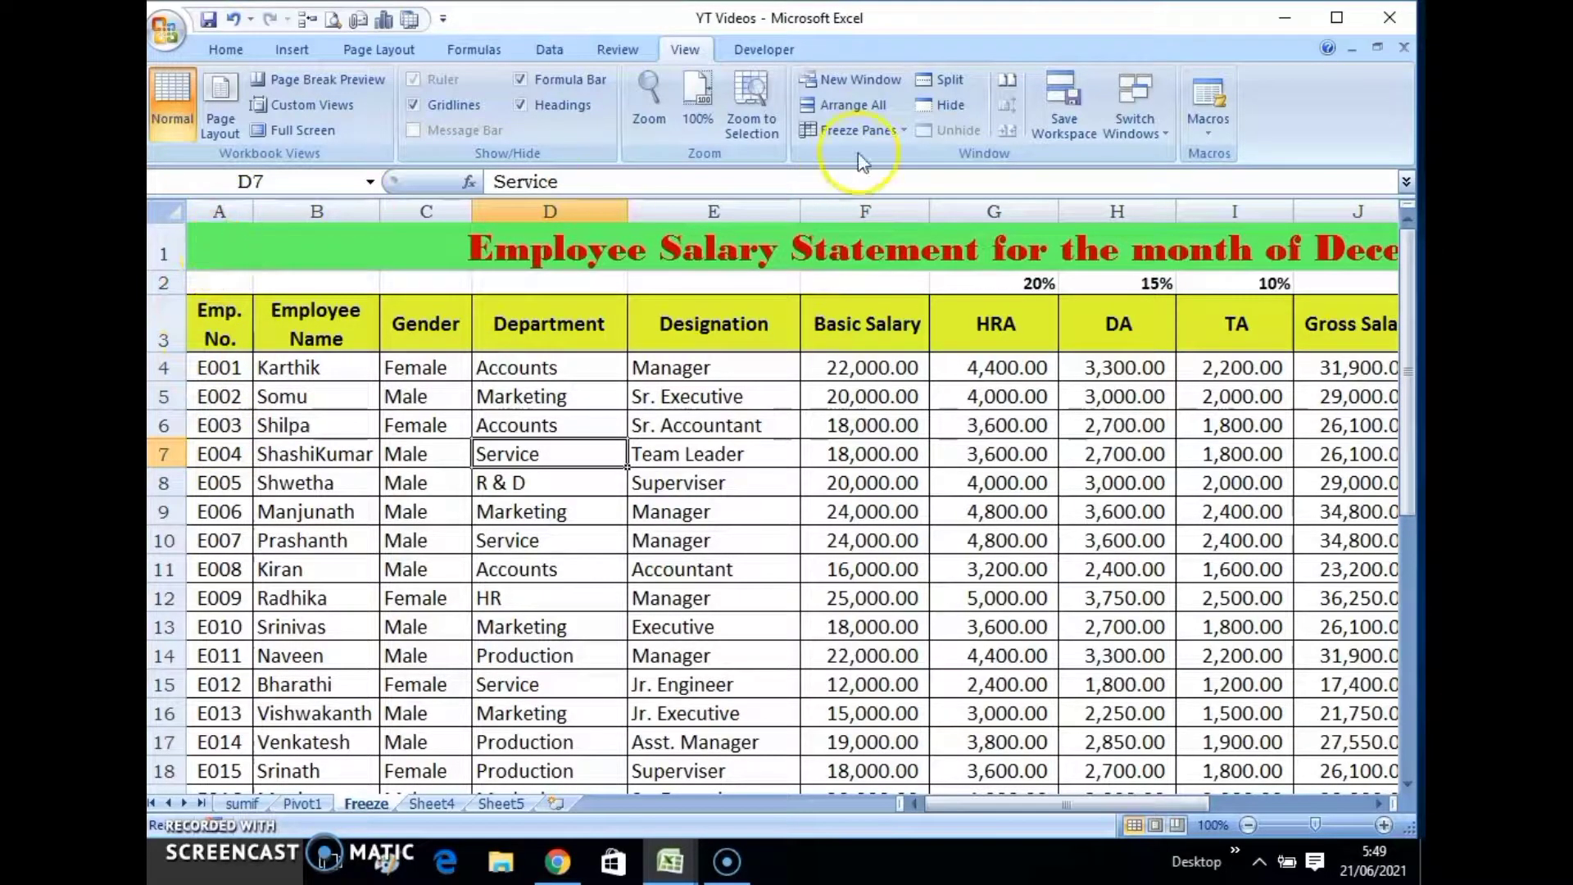
# Freeze column A and scroll right, checking E001 in A4 stays beside the ESI and salary cells
pyautogui.click(902, 131)
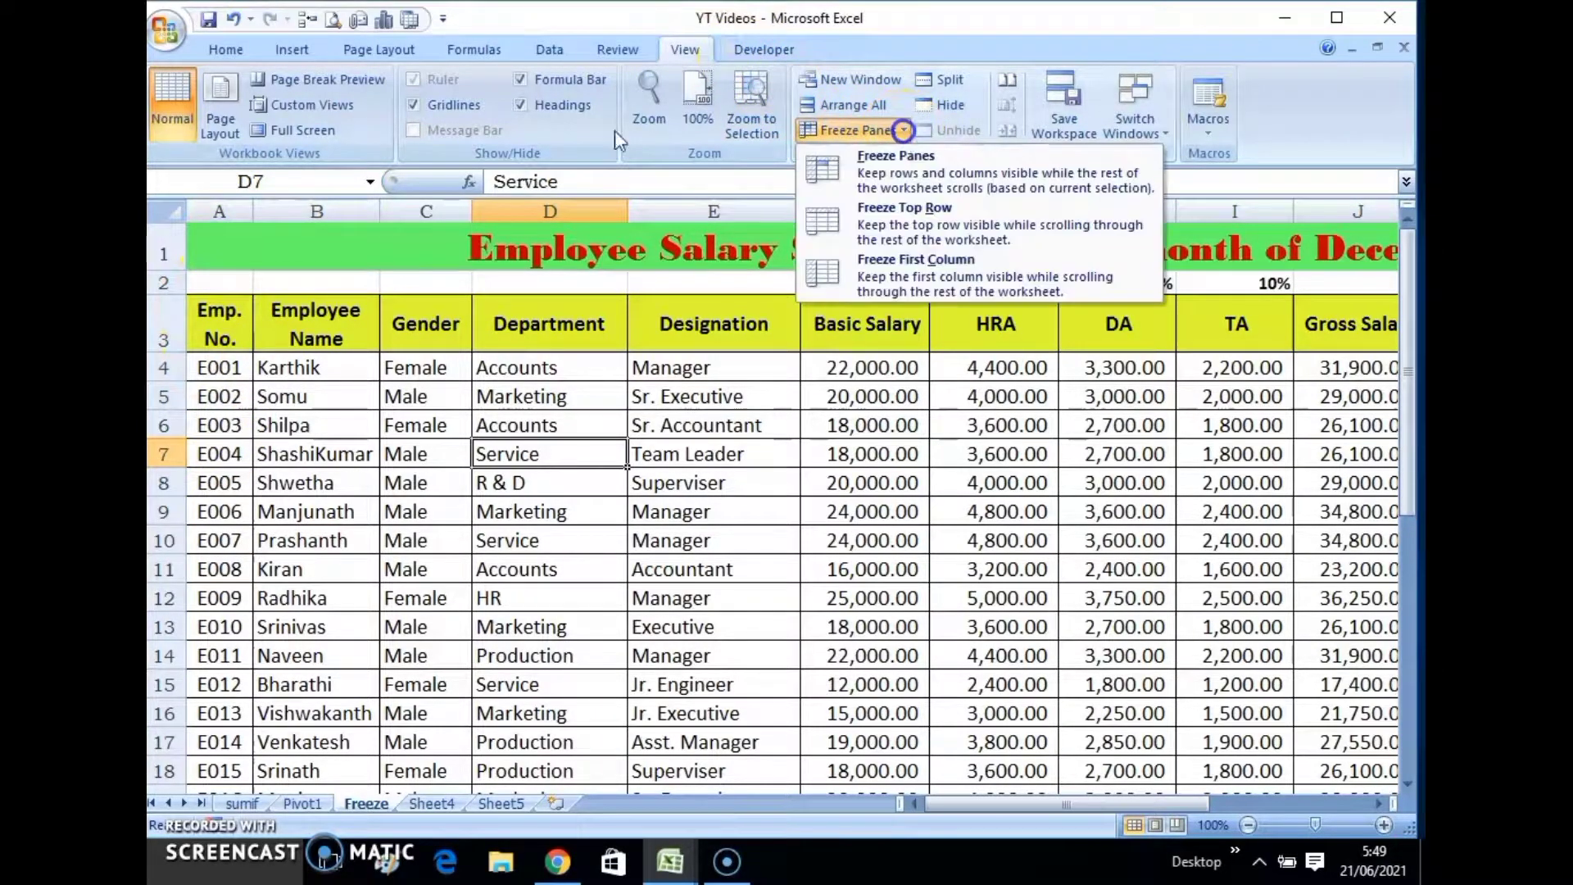
pyautogui.click(929, 278)
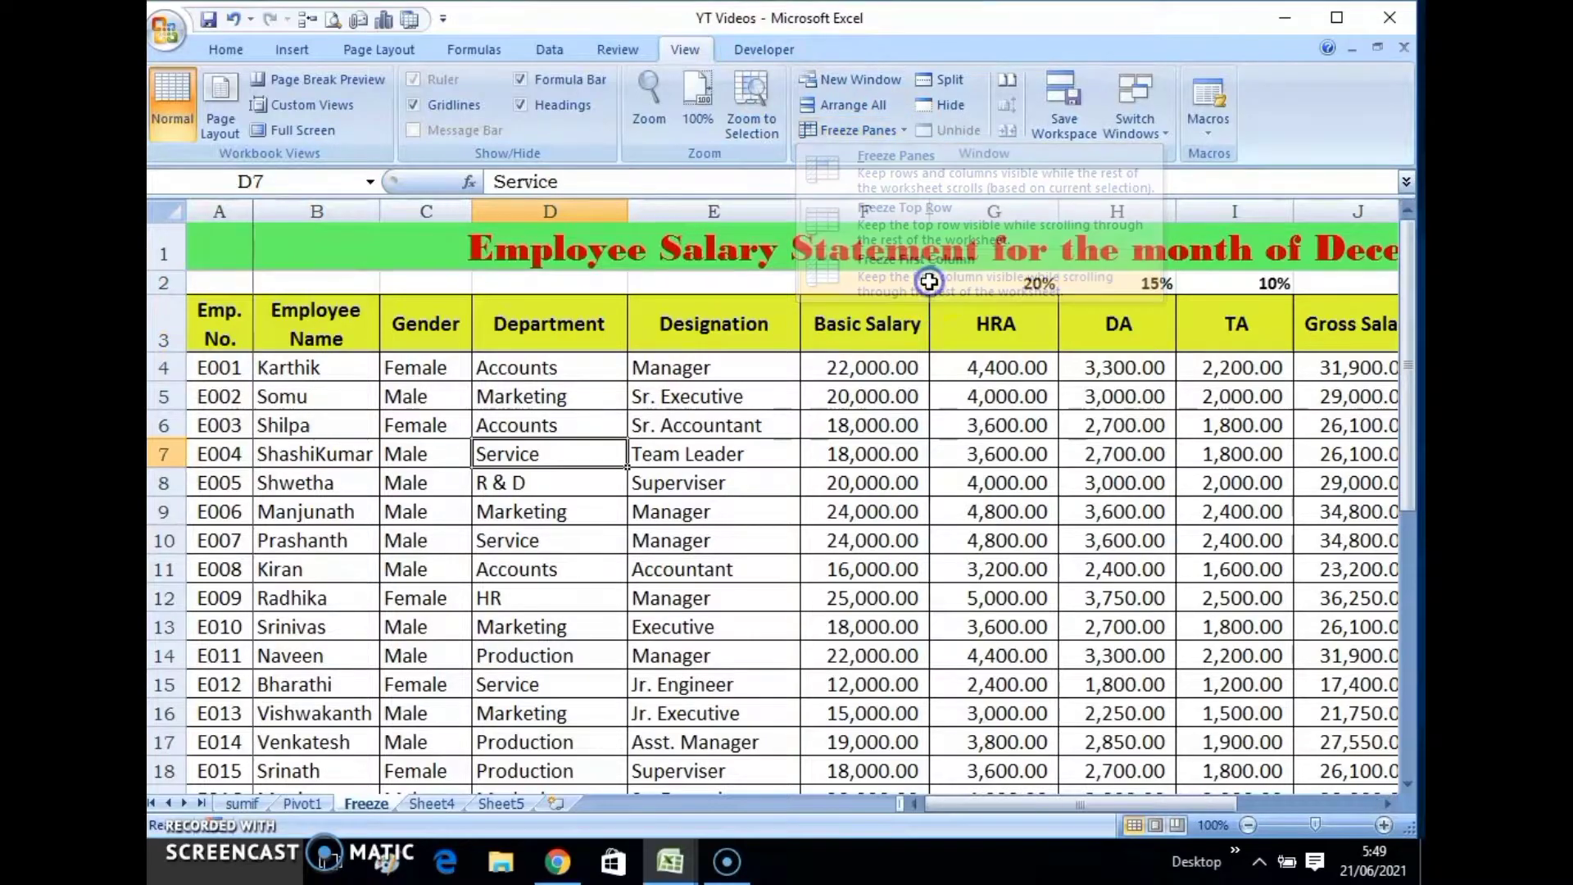
pyautogui.moveTo(1061, 804)
pyautogui.mouseDown()
pyautogui.moveTo(1195, 803)
pyautogui.moveTo(1085, 803)
pyautogui.mouseUp()
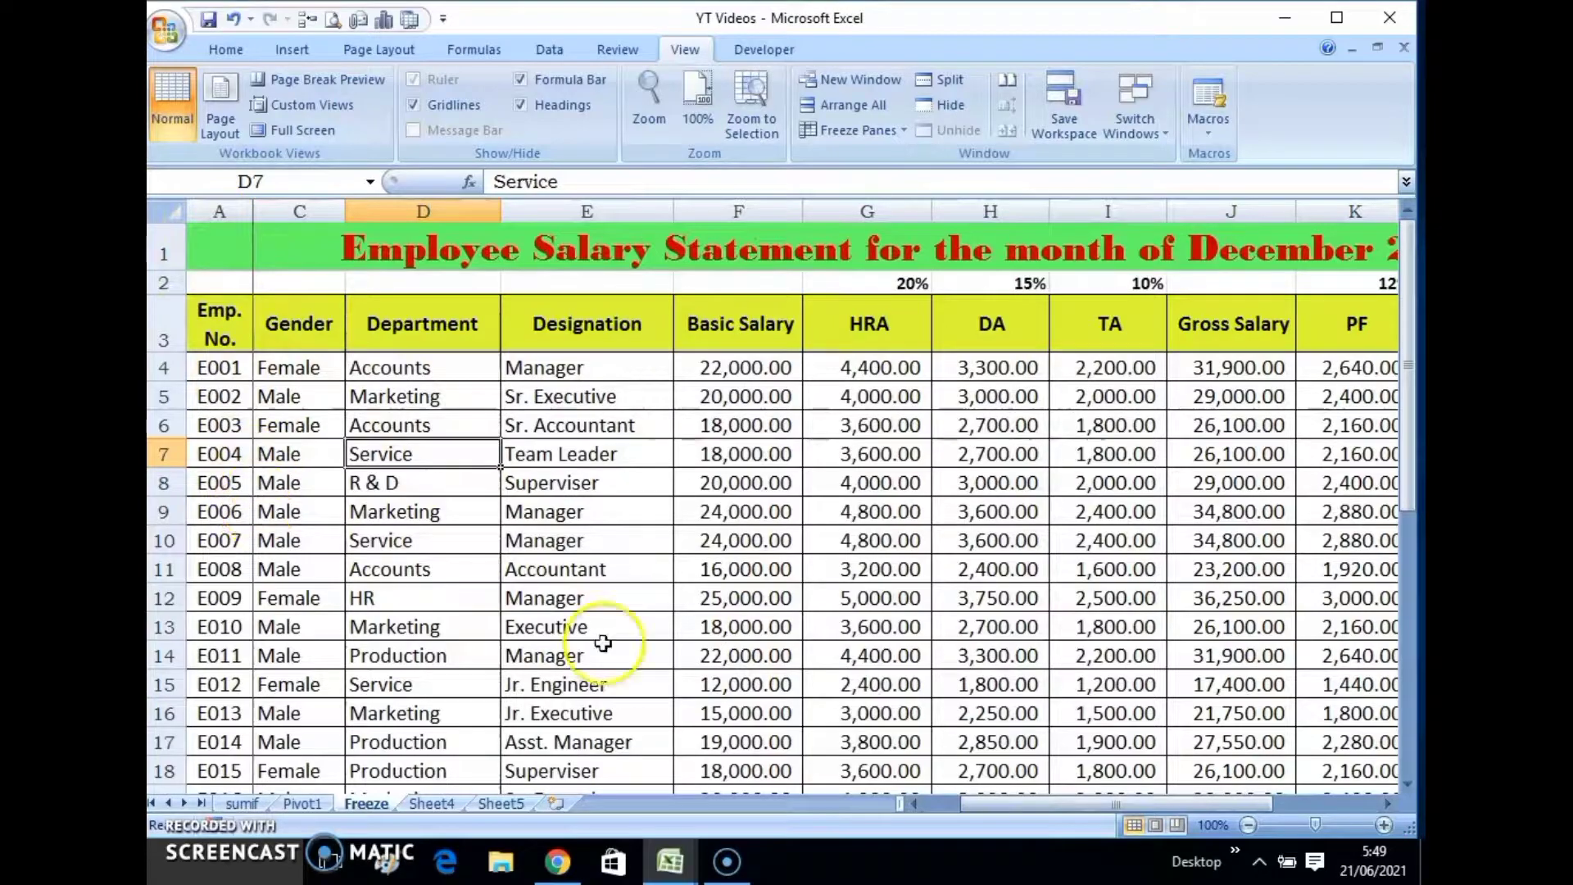
pyautogui.moveTo(1065, 806)
pyautogui.mouseDown()
pyautogui.moveTo(972, 809)
pyautogui.moveTo(1193, 819)
pyautogui.mouseUp()
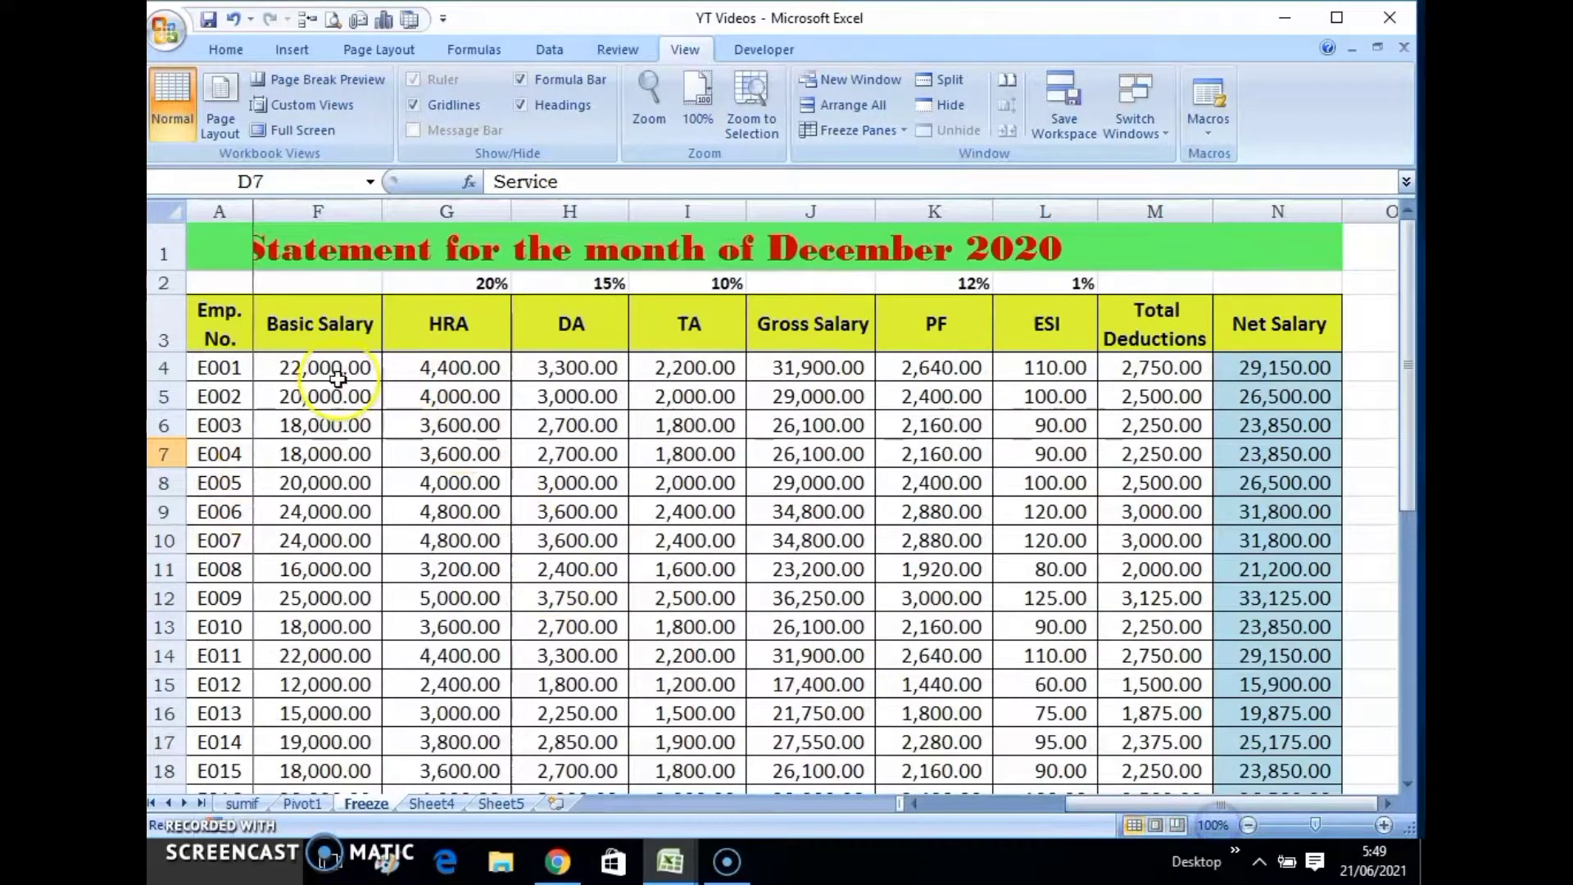
pyautogui.click(219, 367)
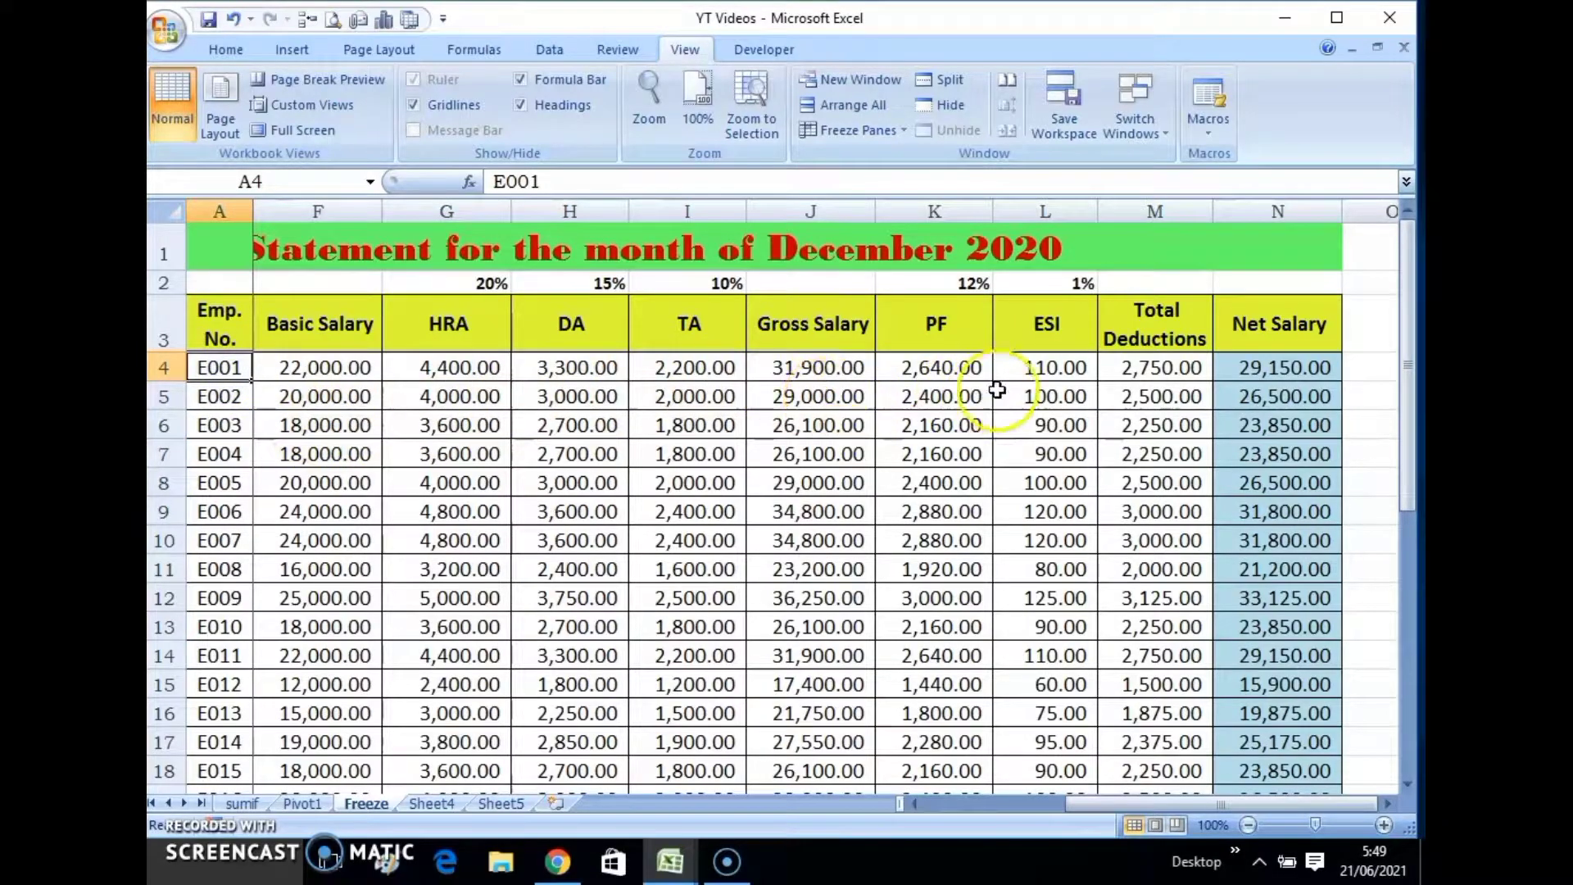
pyautogui.click(1016, 370)
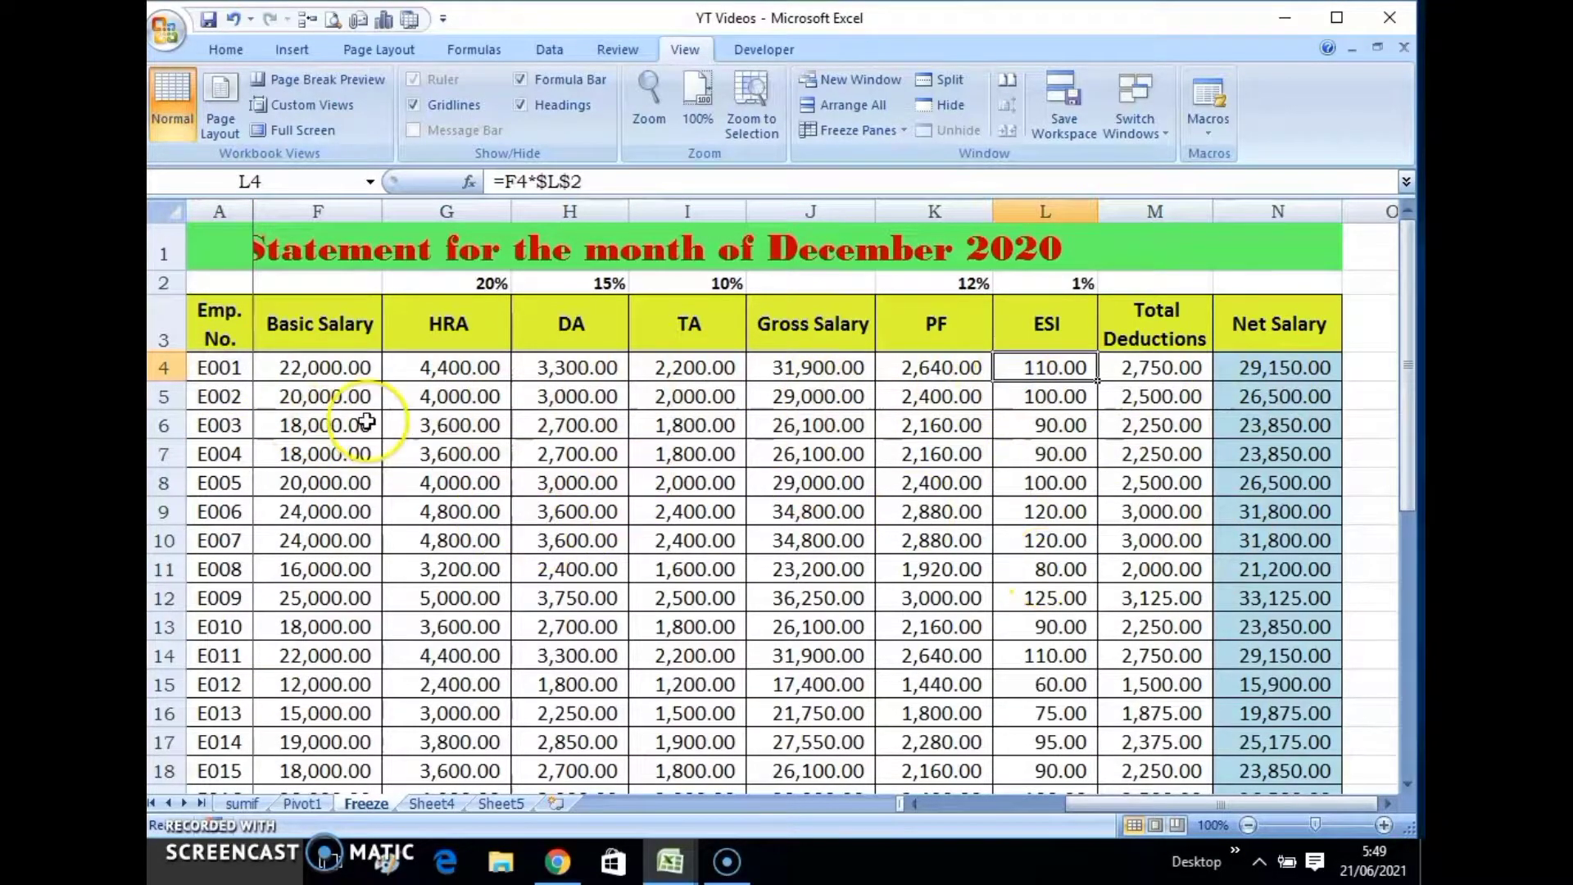
pyautogui.click(360, 453)
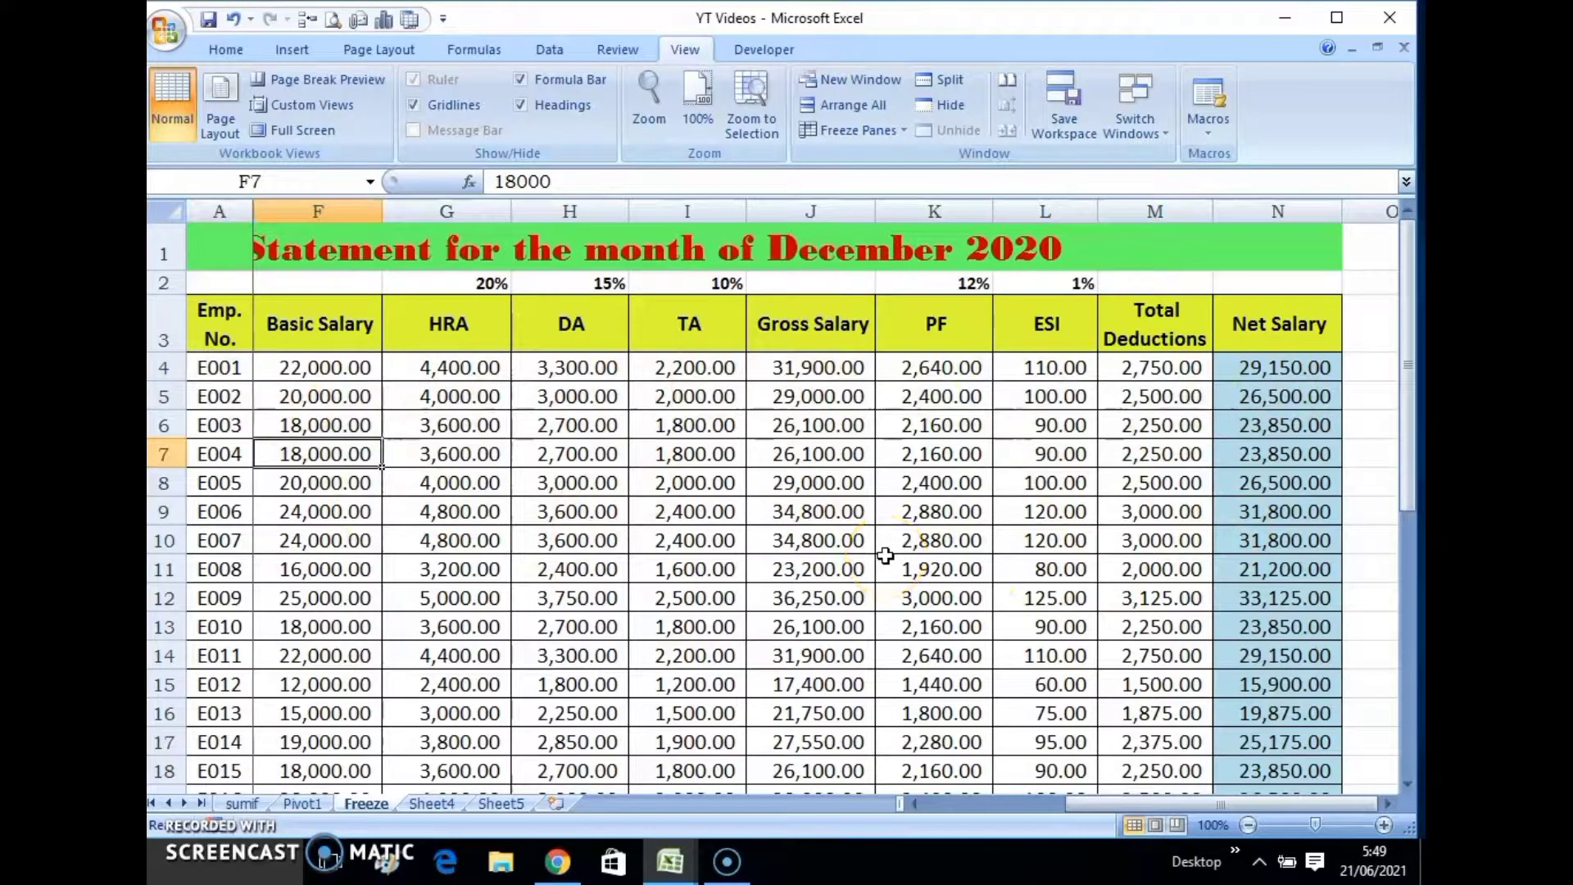
# Unfreeze column A and scroll sideways, checking the Manager and Sr. Accountant entries in E4 and E6
pyautogui.moveTo(1090, 805); pyautogui.dragTo(925, 804)
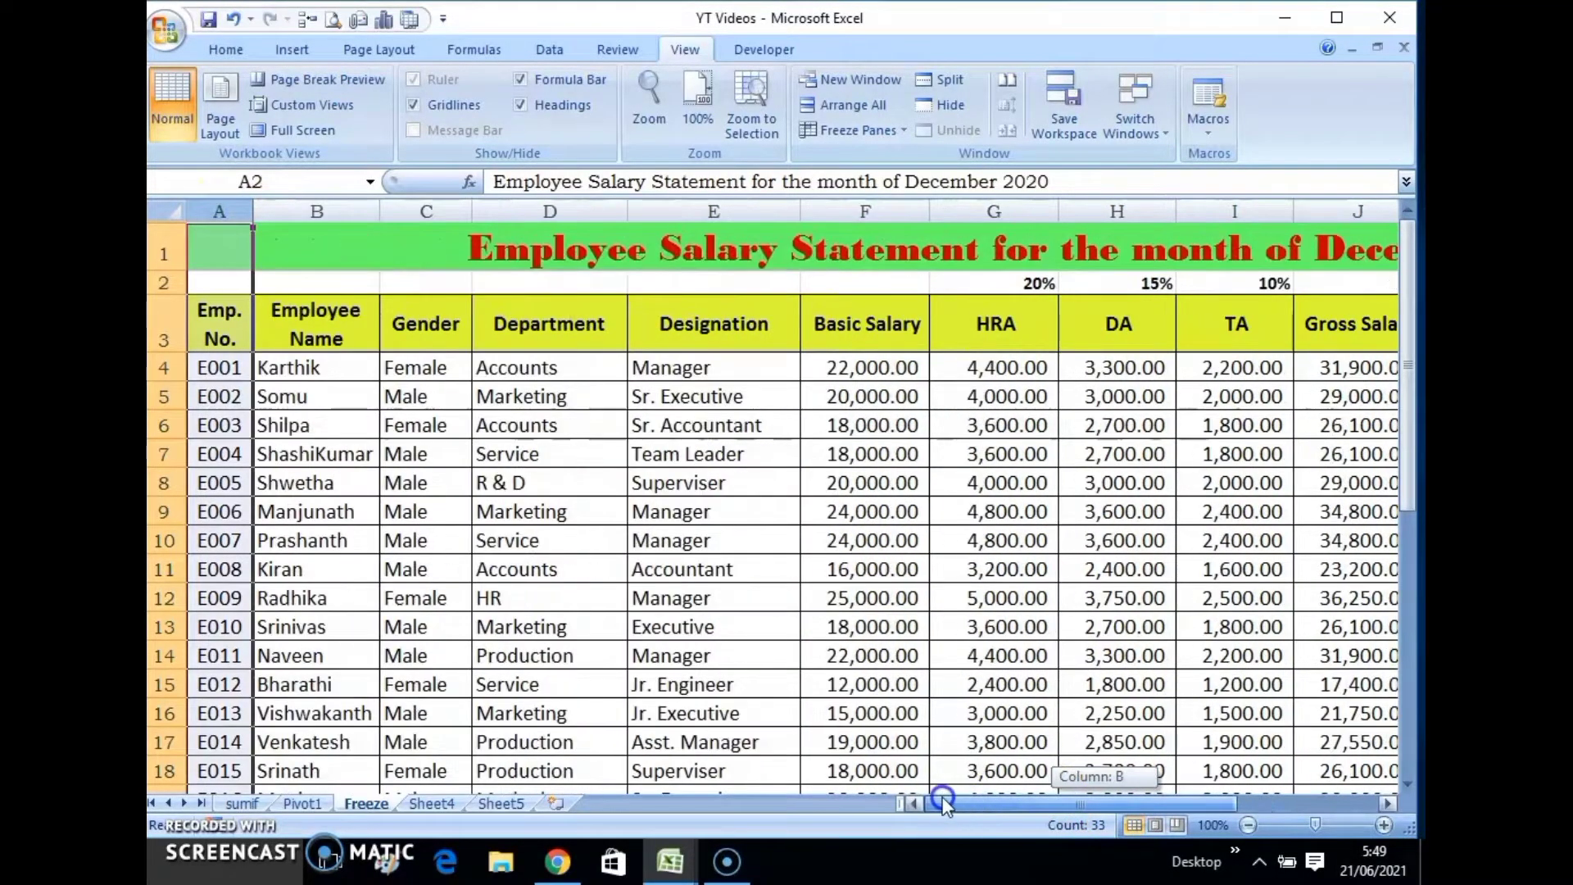
pyautogui.click(903, 133)
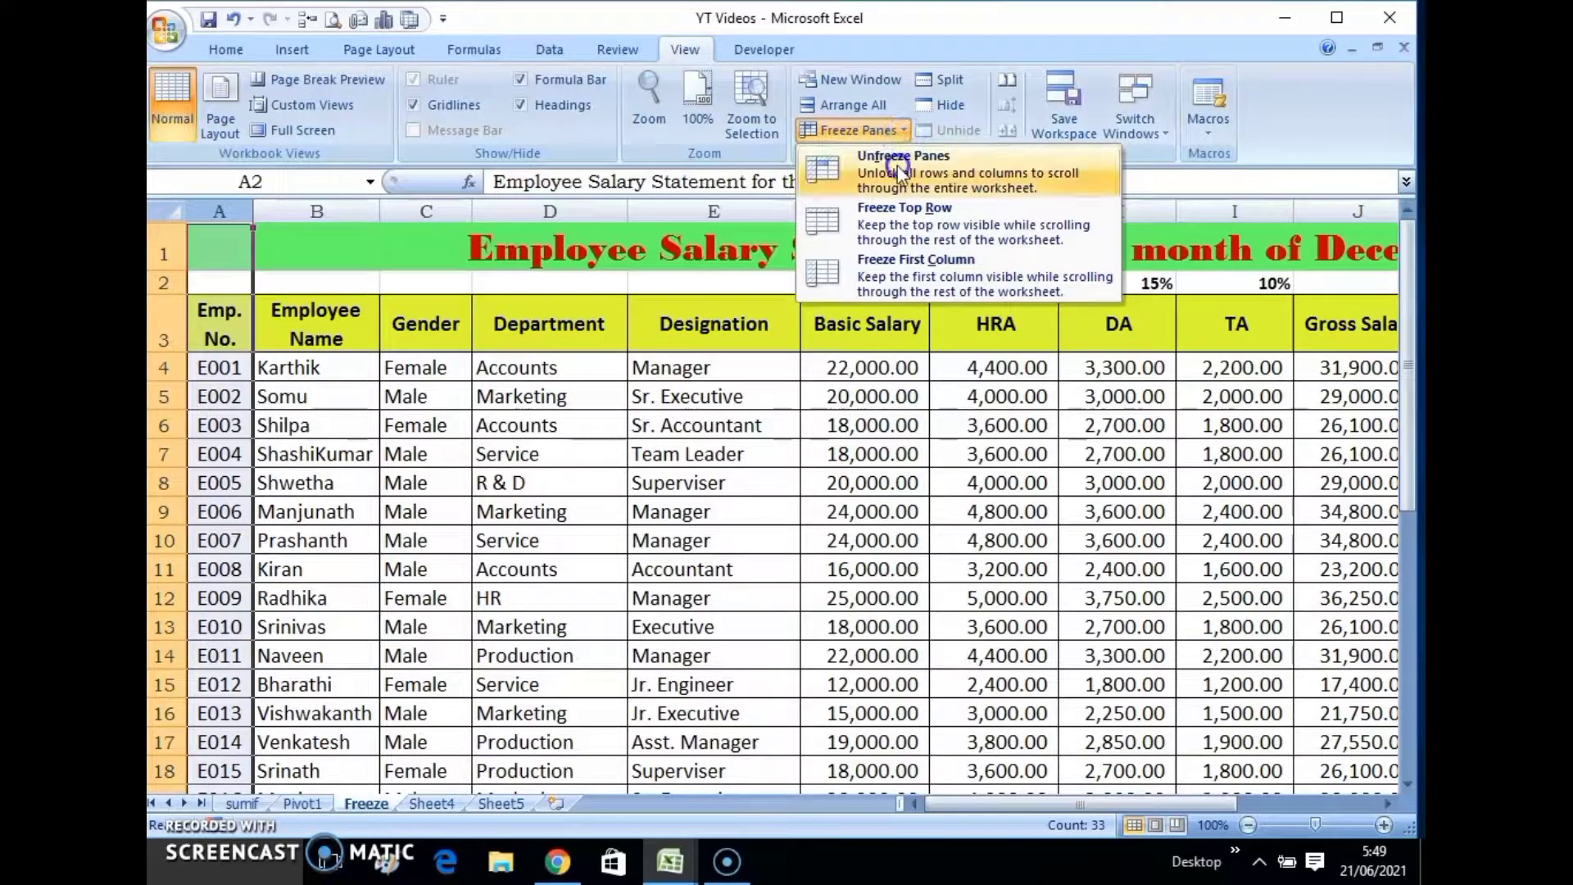
pyautogui.click(898, 164)
pyautogui.click(740, 369)
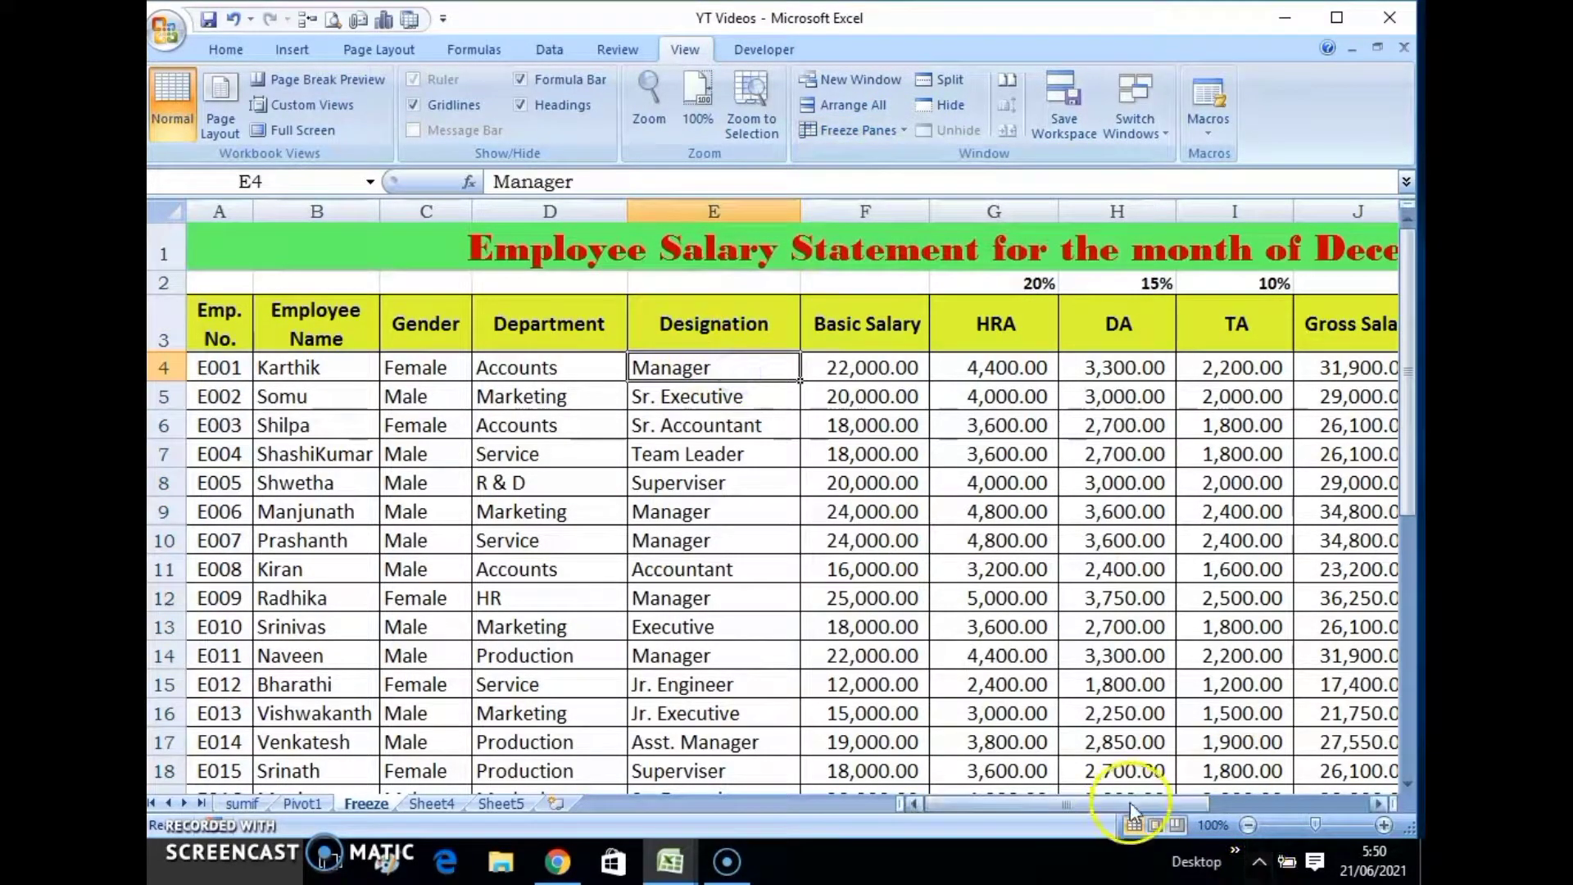
pyautogui.moveTo(1130, 803); pyautogui.dragTo(1035, 798)
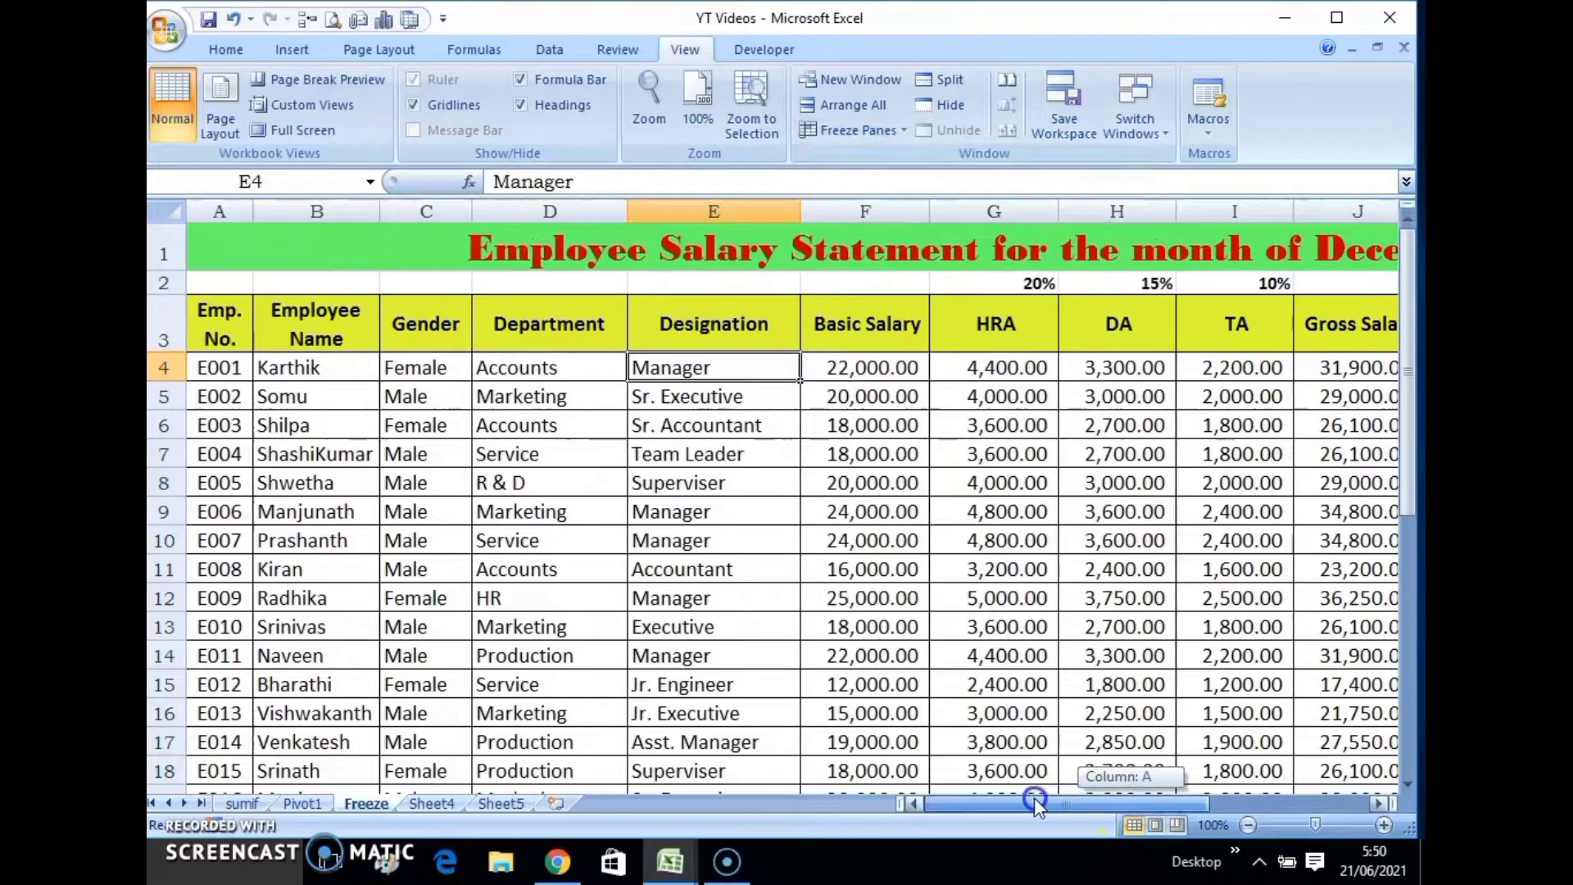
pyautogui.click(783, 433)
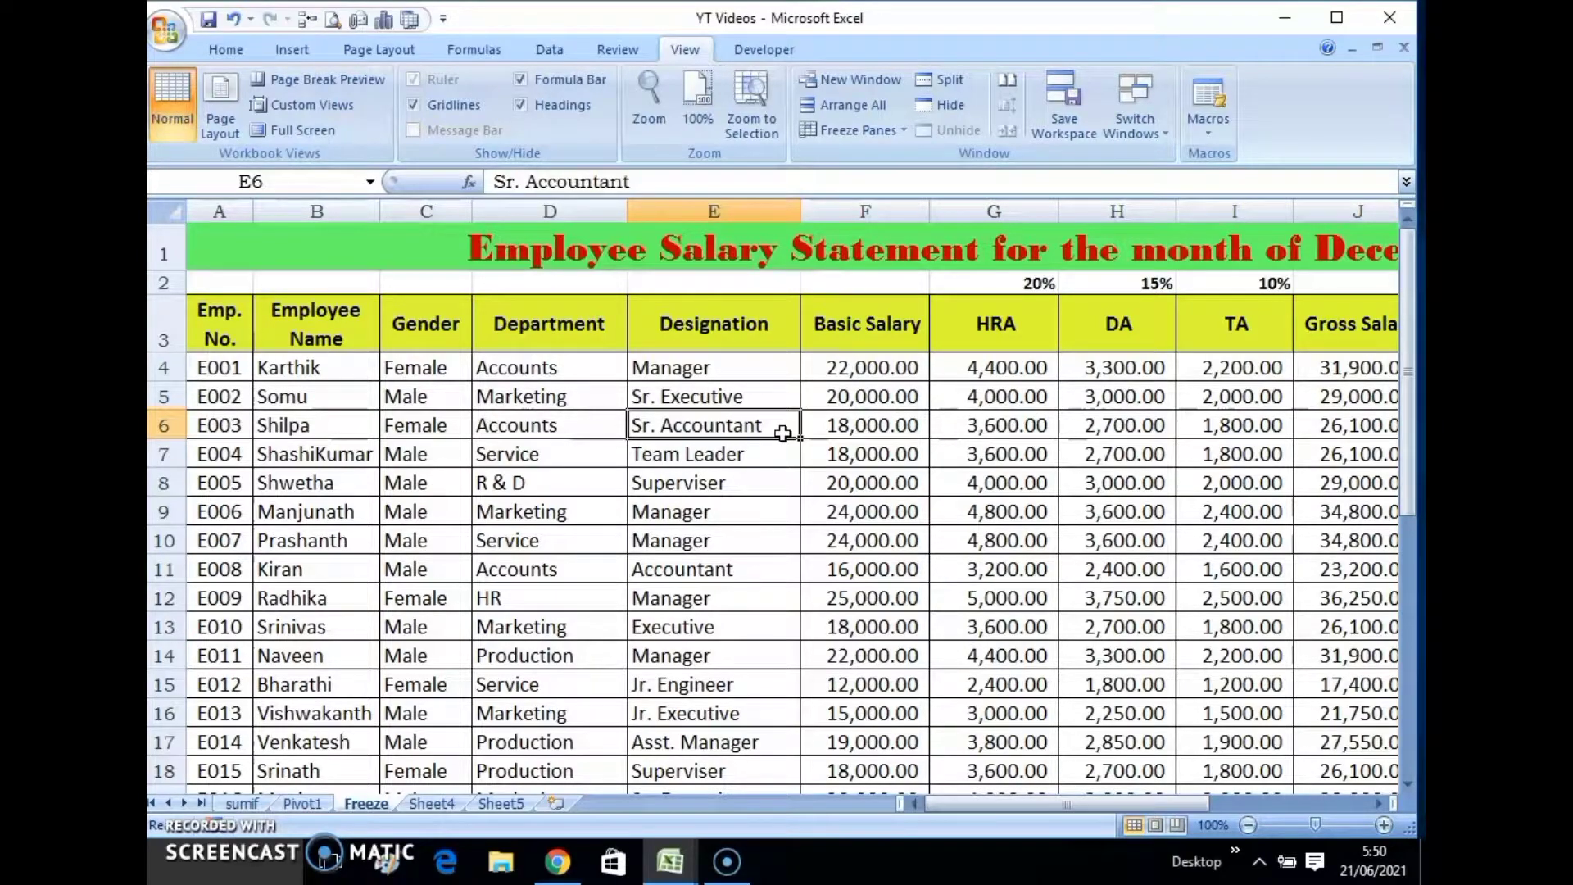
pyautogui.click(808, 259)
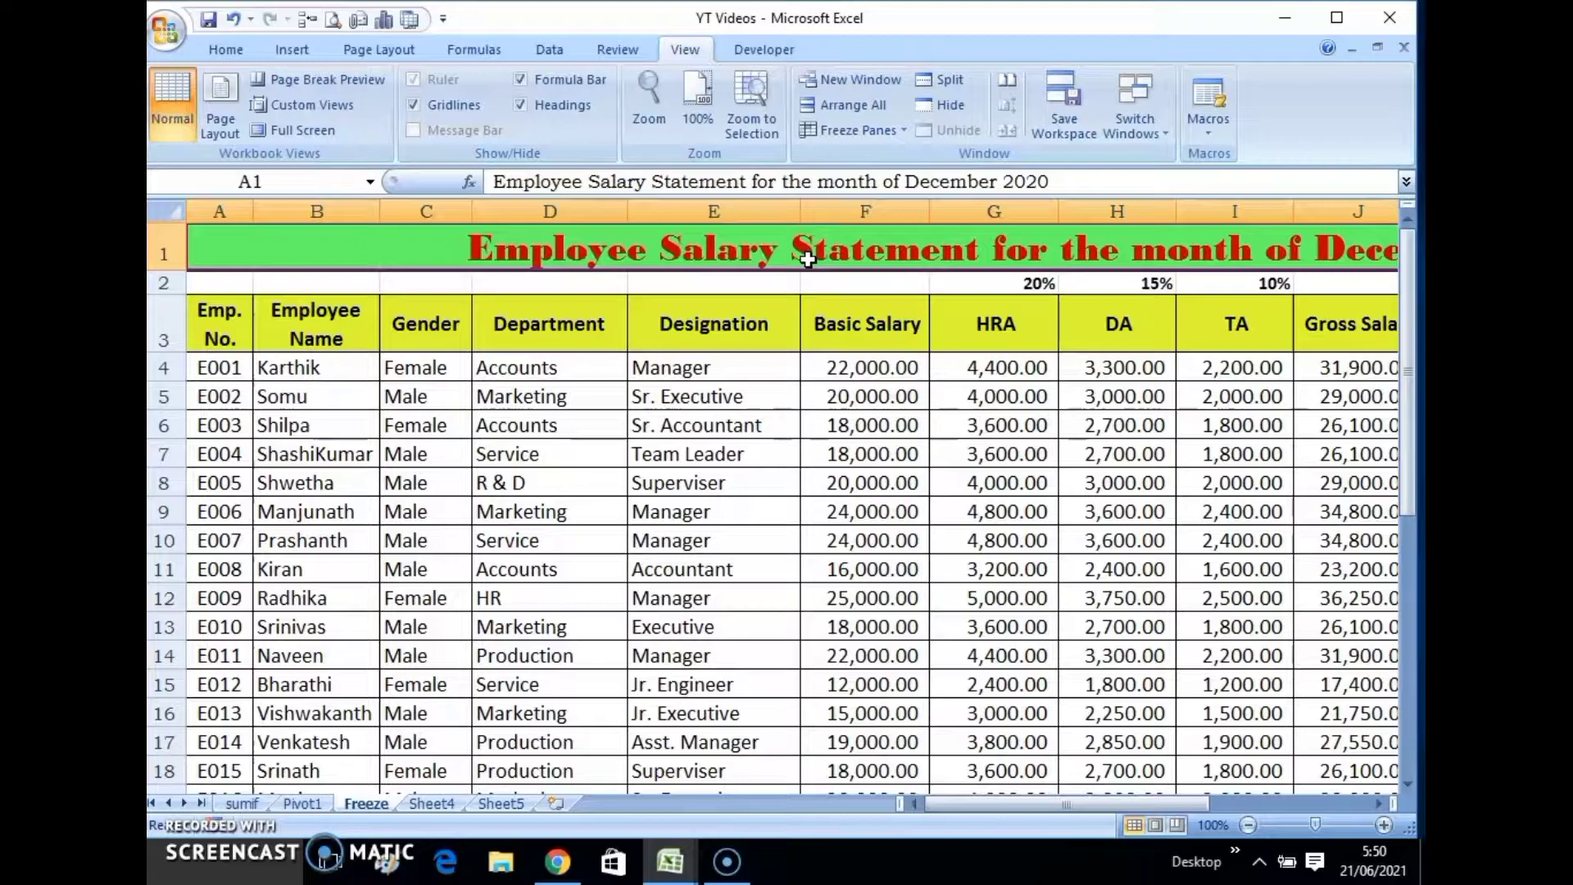
pyautogui.click(181, 336)
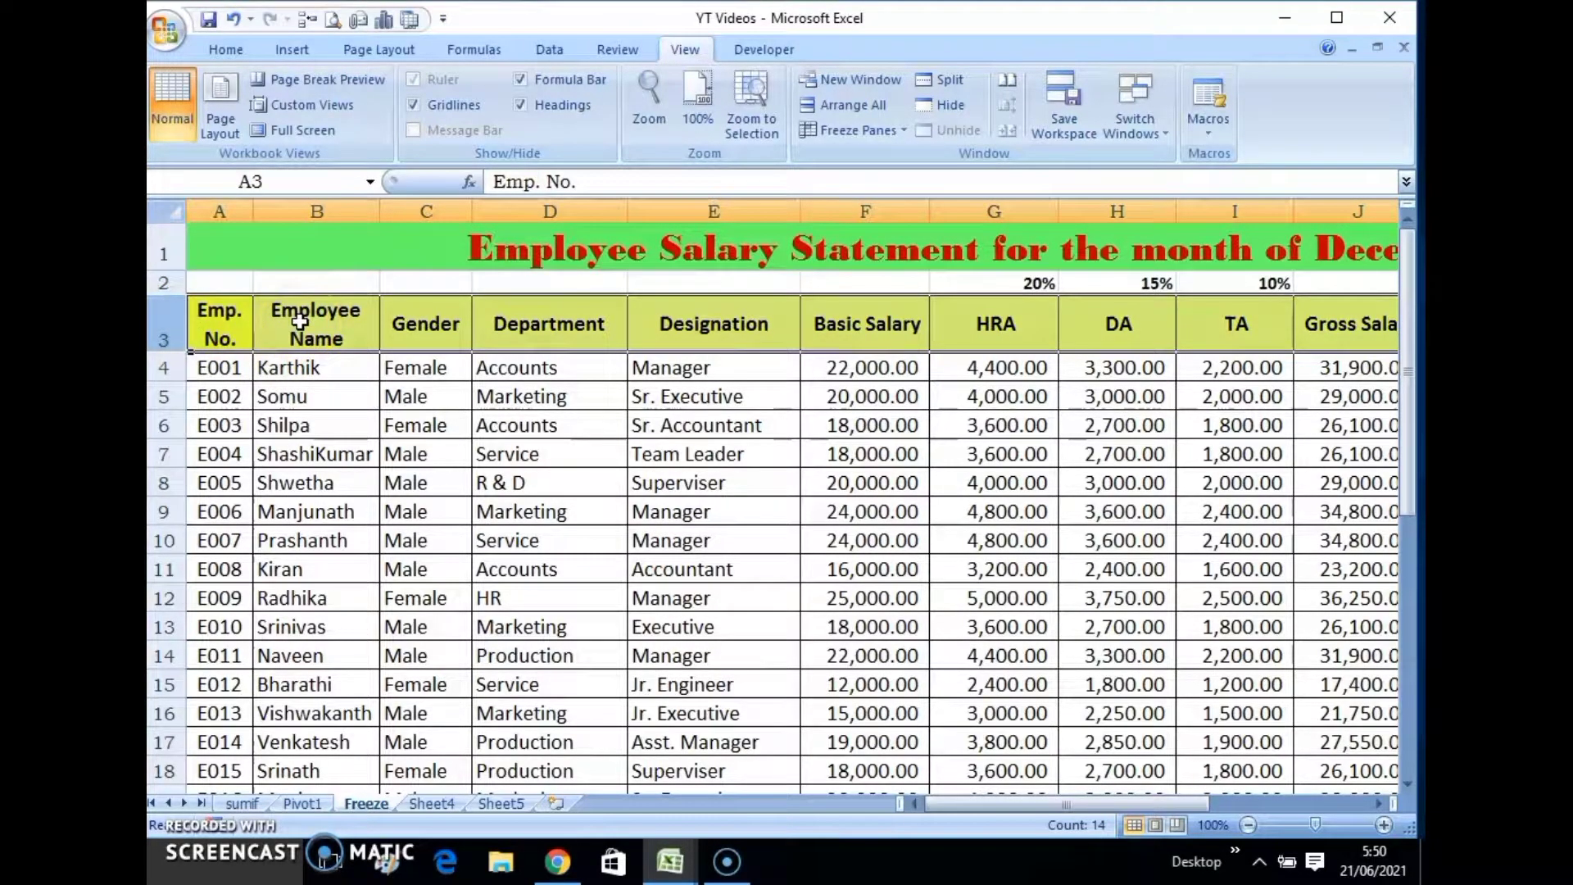
pyautogui.click(233, 352)
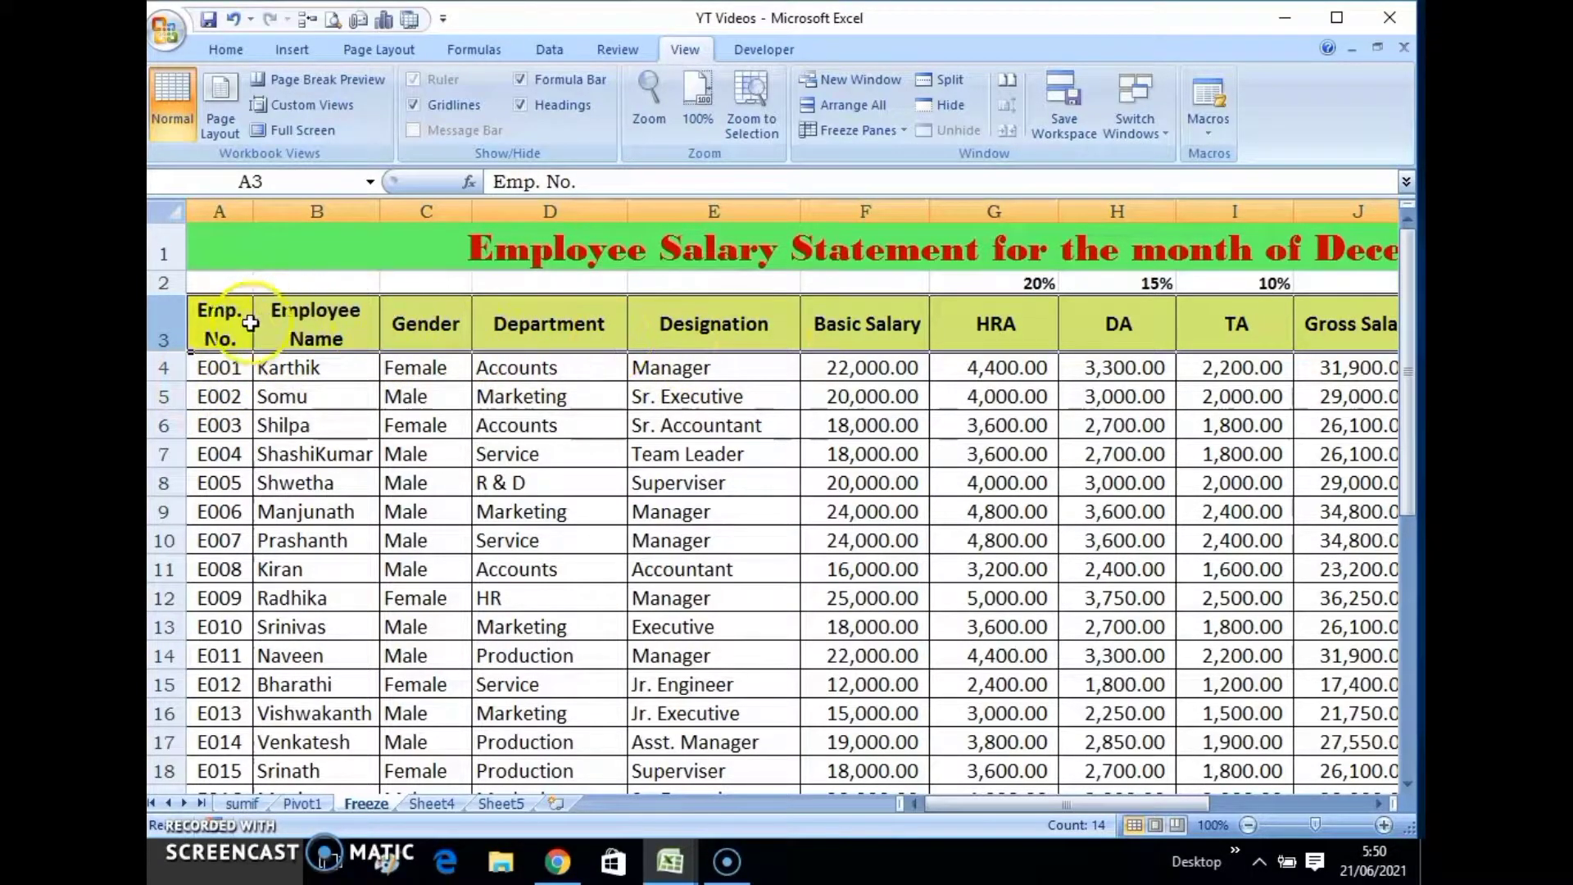
pyautogui.click(497, 326)
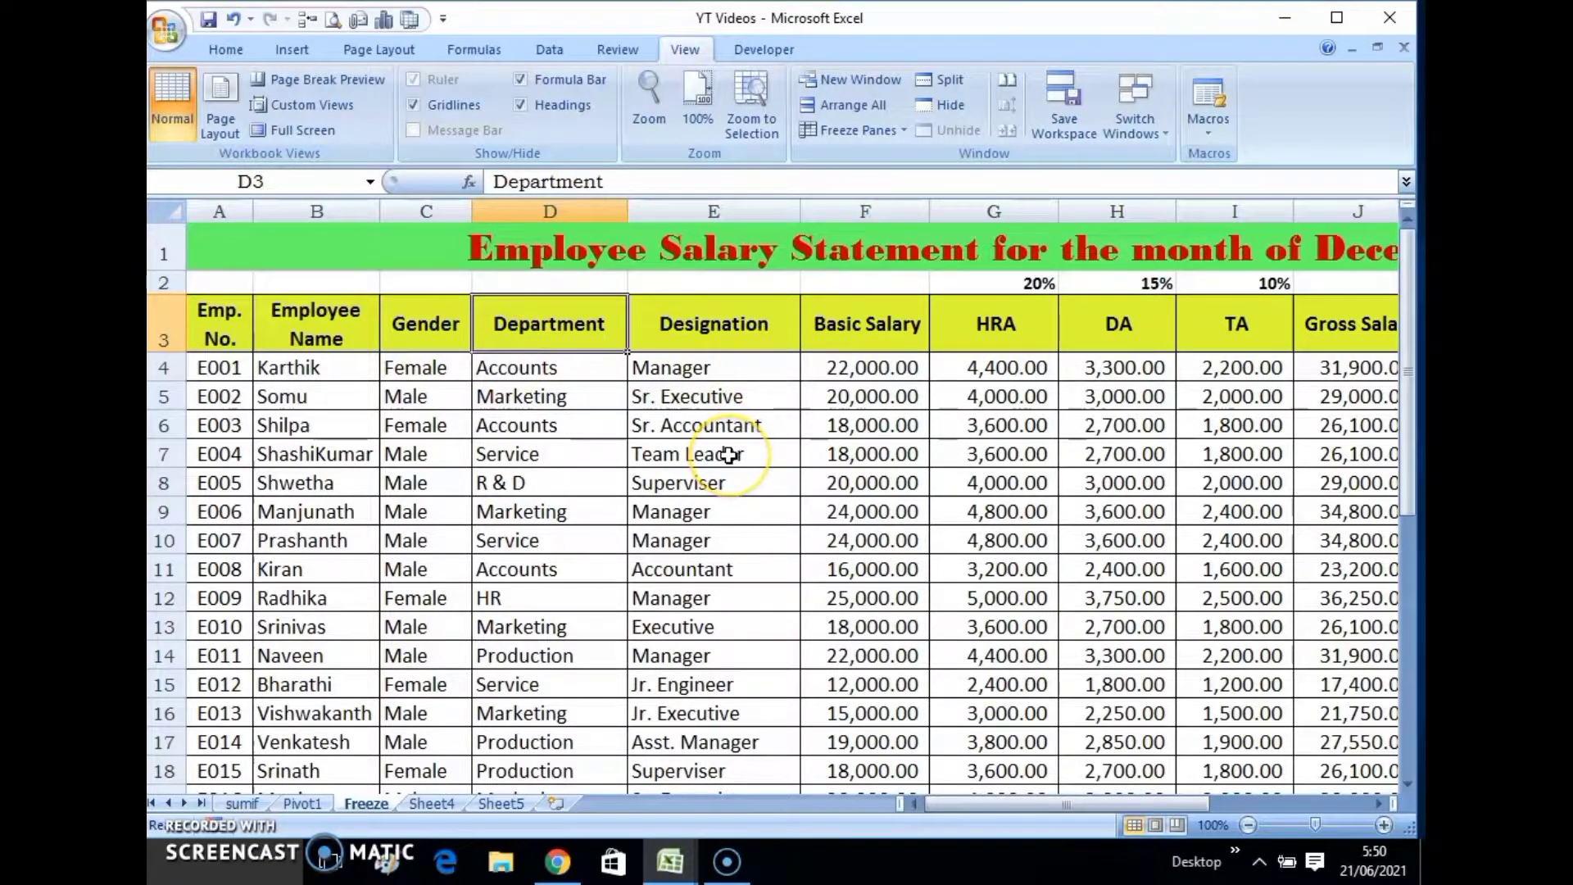
pyautogui.scroll(-1, 728, 456)
pyautogui.scroll(-2, 728, 456)
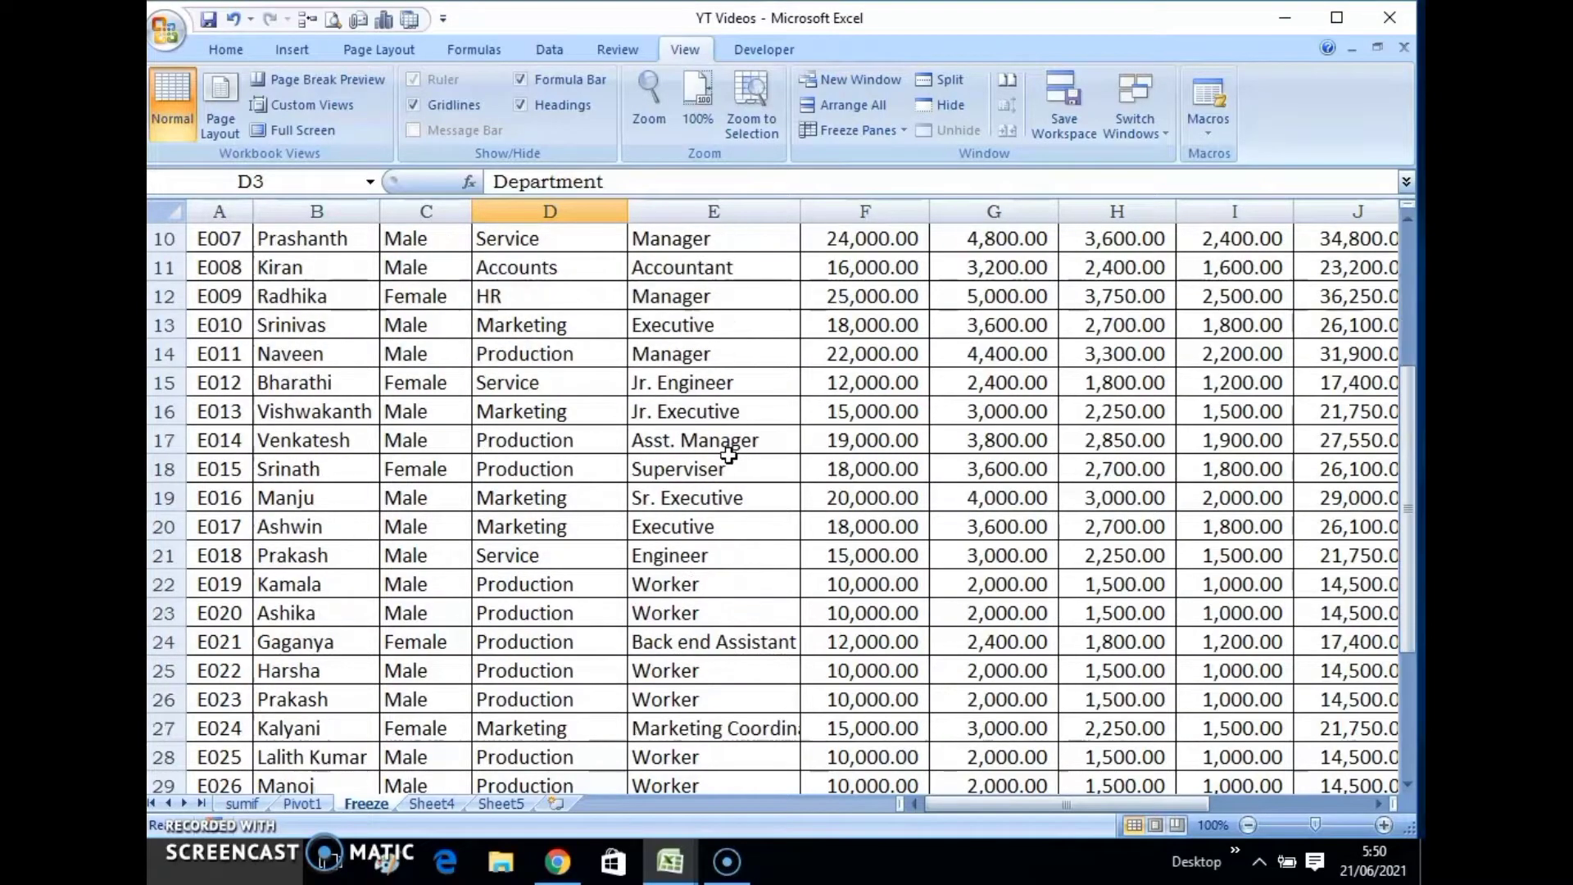
pyautogui.scroll(-1, 728, 456)
pyautogui.scroll(-1, 729, 455)
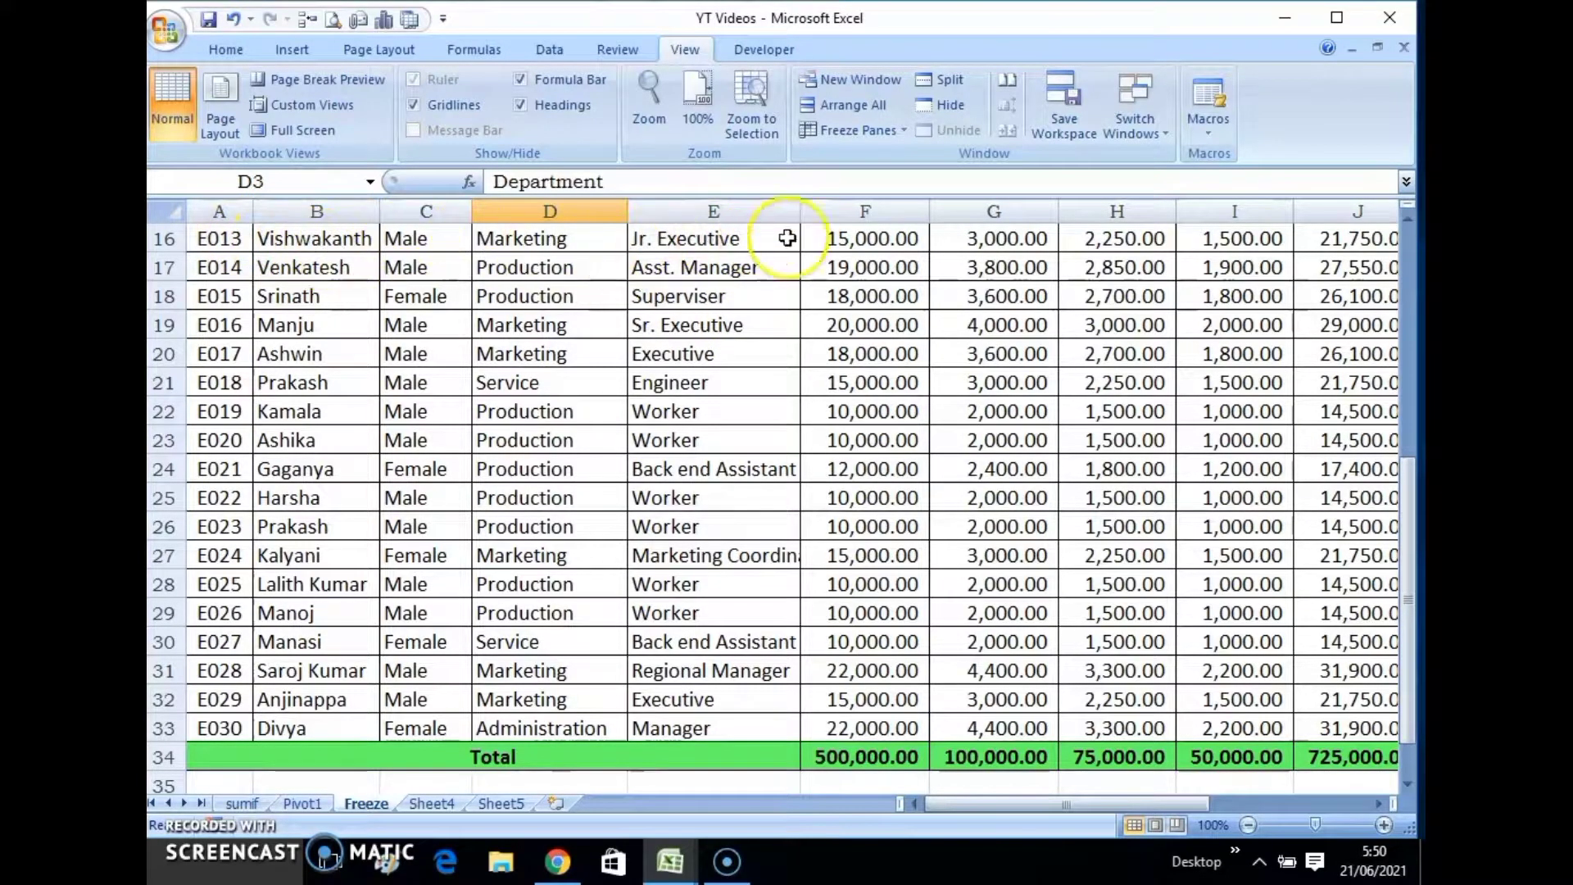
pyautogui.click(287, 412)
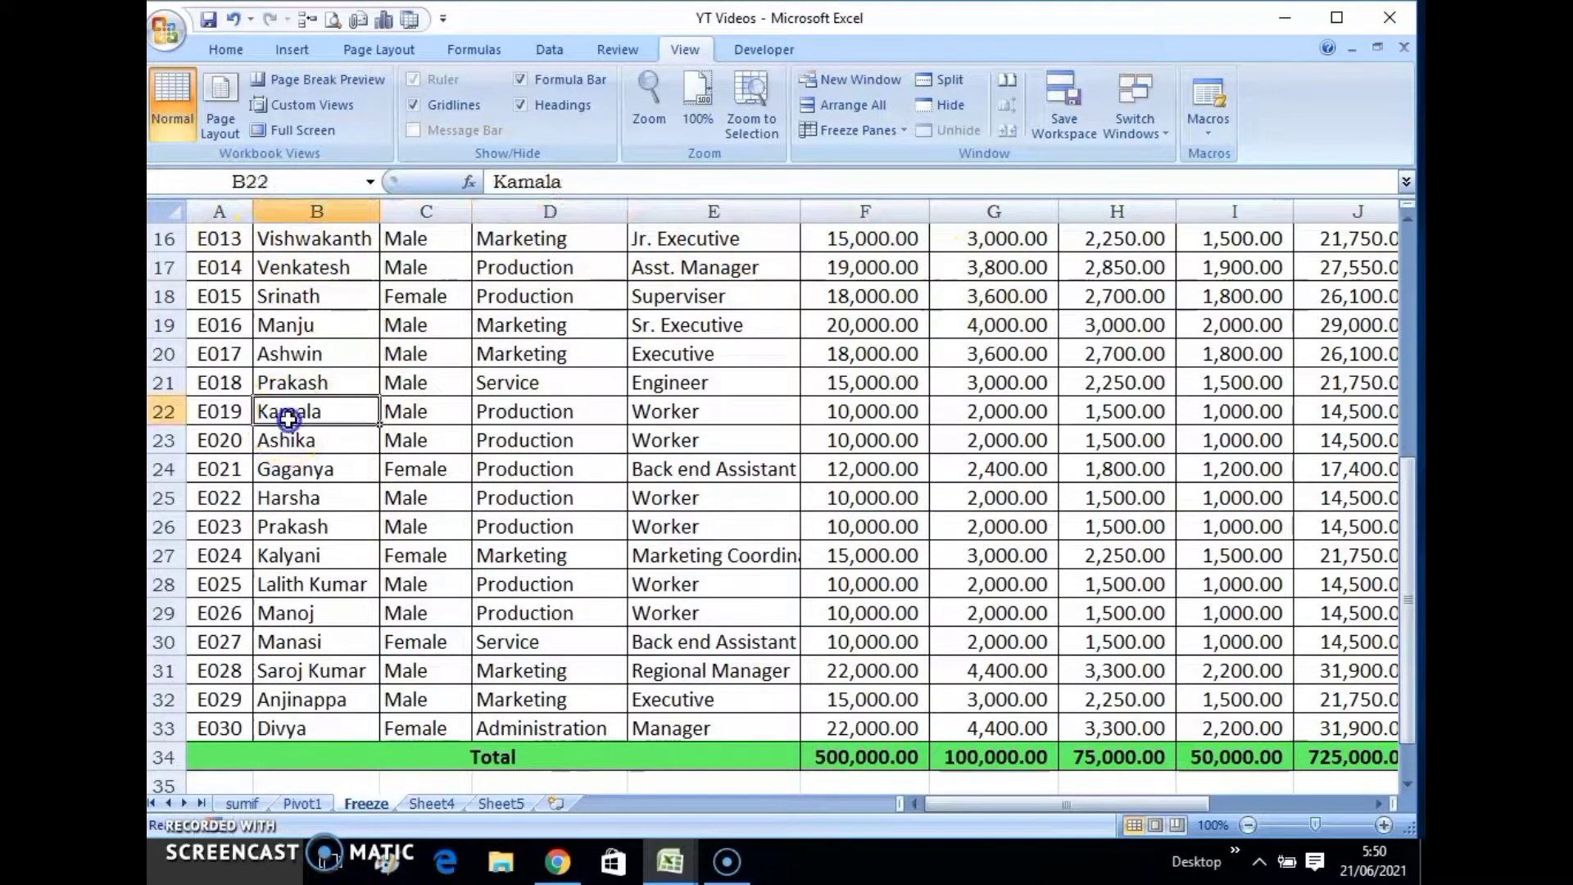
pyautogui.click(217, 415)
pyautogui.click(263, 414)
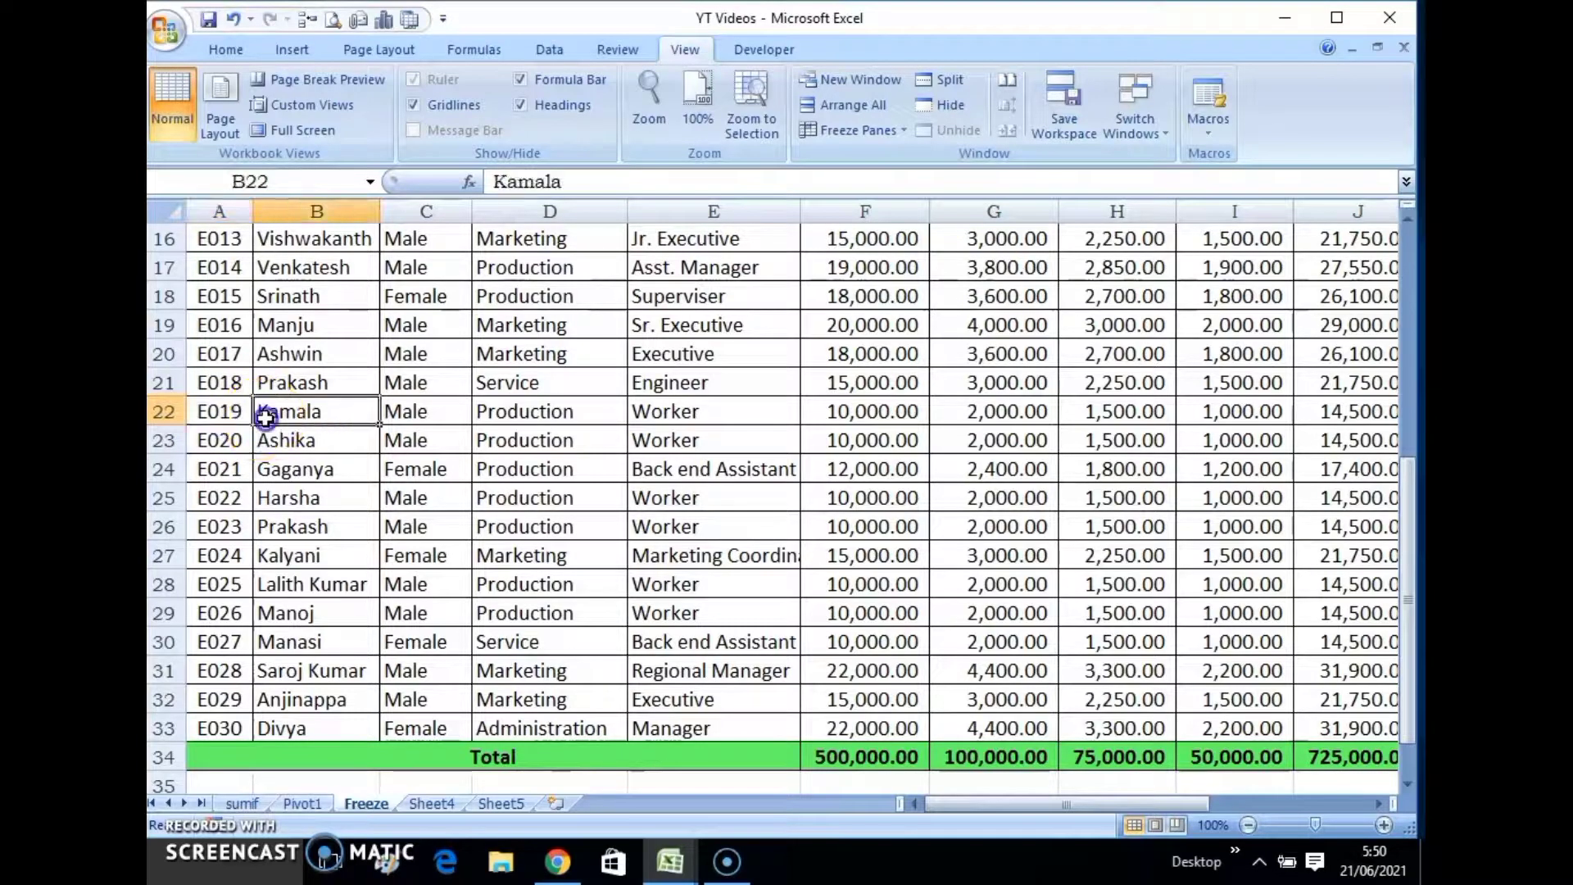
pyautogui.press('Right')
pyautogui.press('Right')
pyautogui.press('Right')
pyautogui.press('Right')
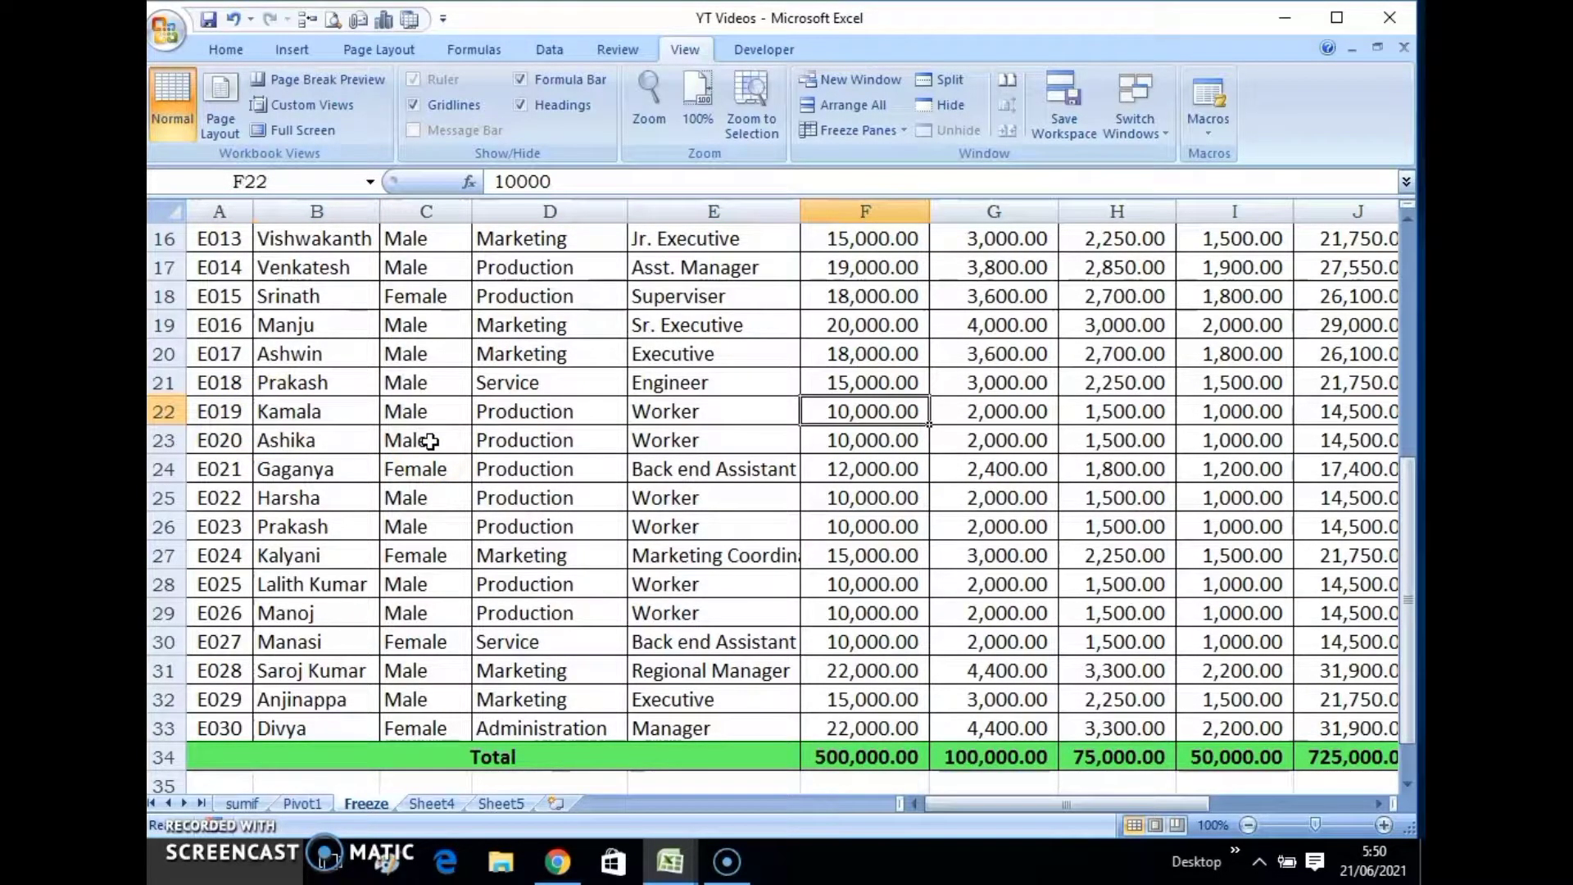
pyautogui.press('Right')
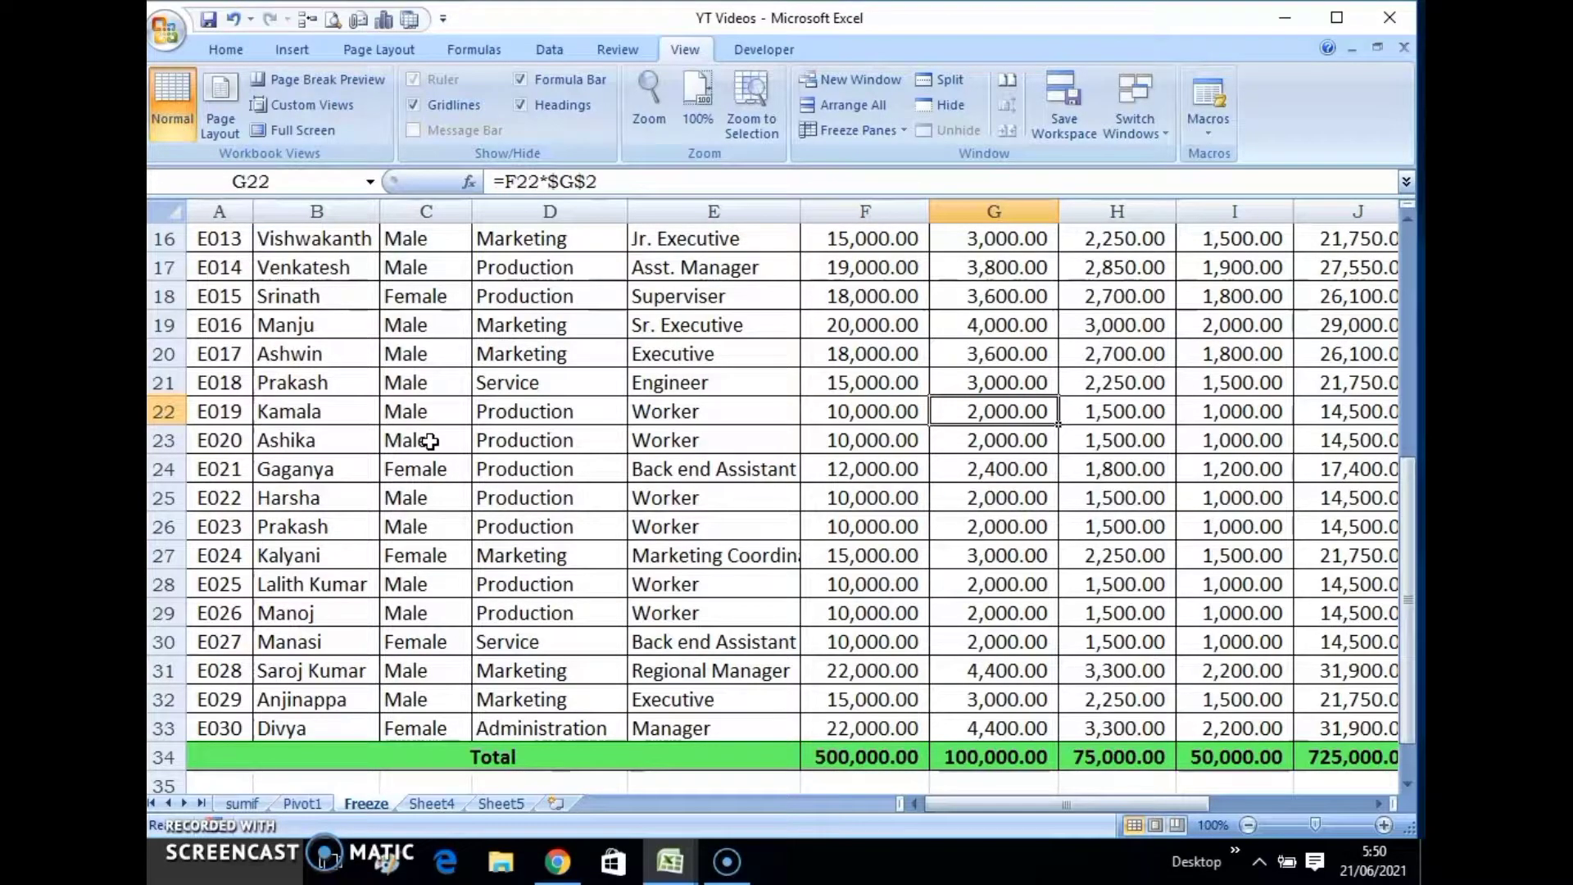
pyautogui.press('Right')
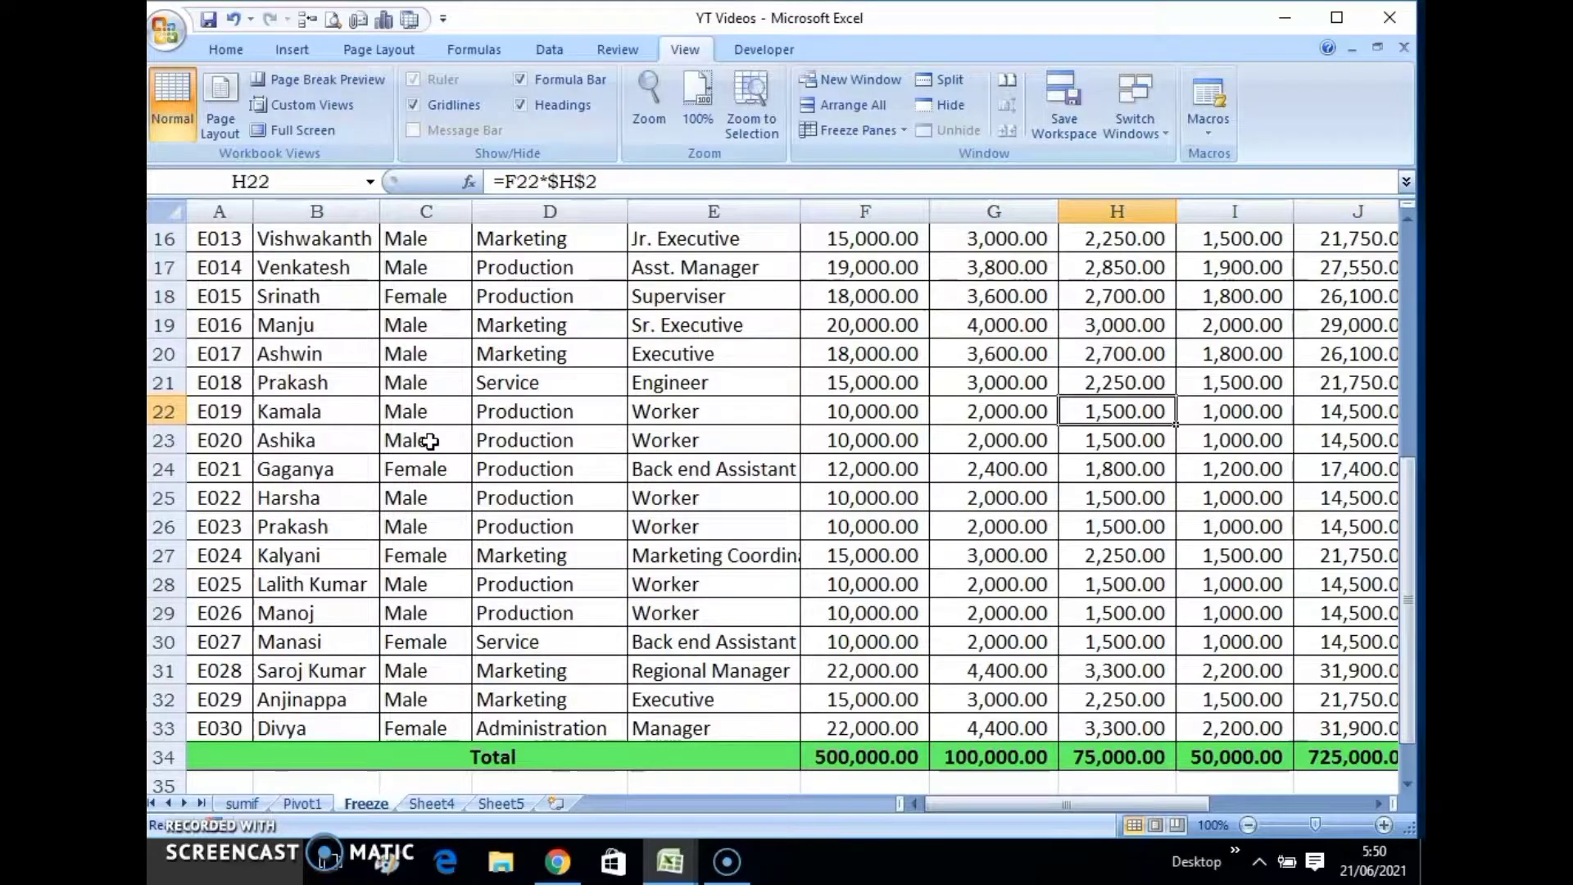
pyautogui.press('Right')
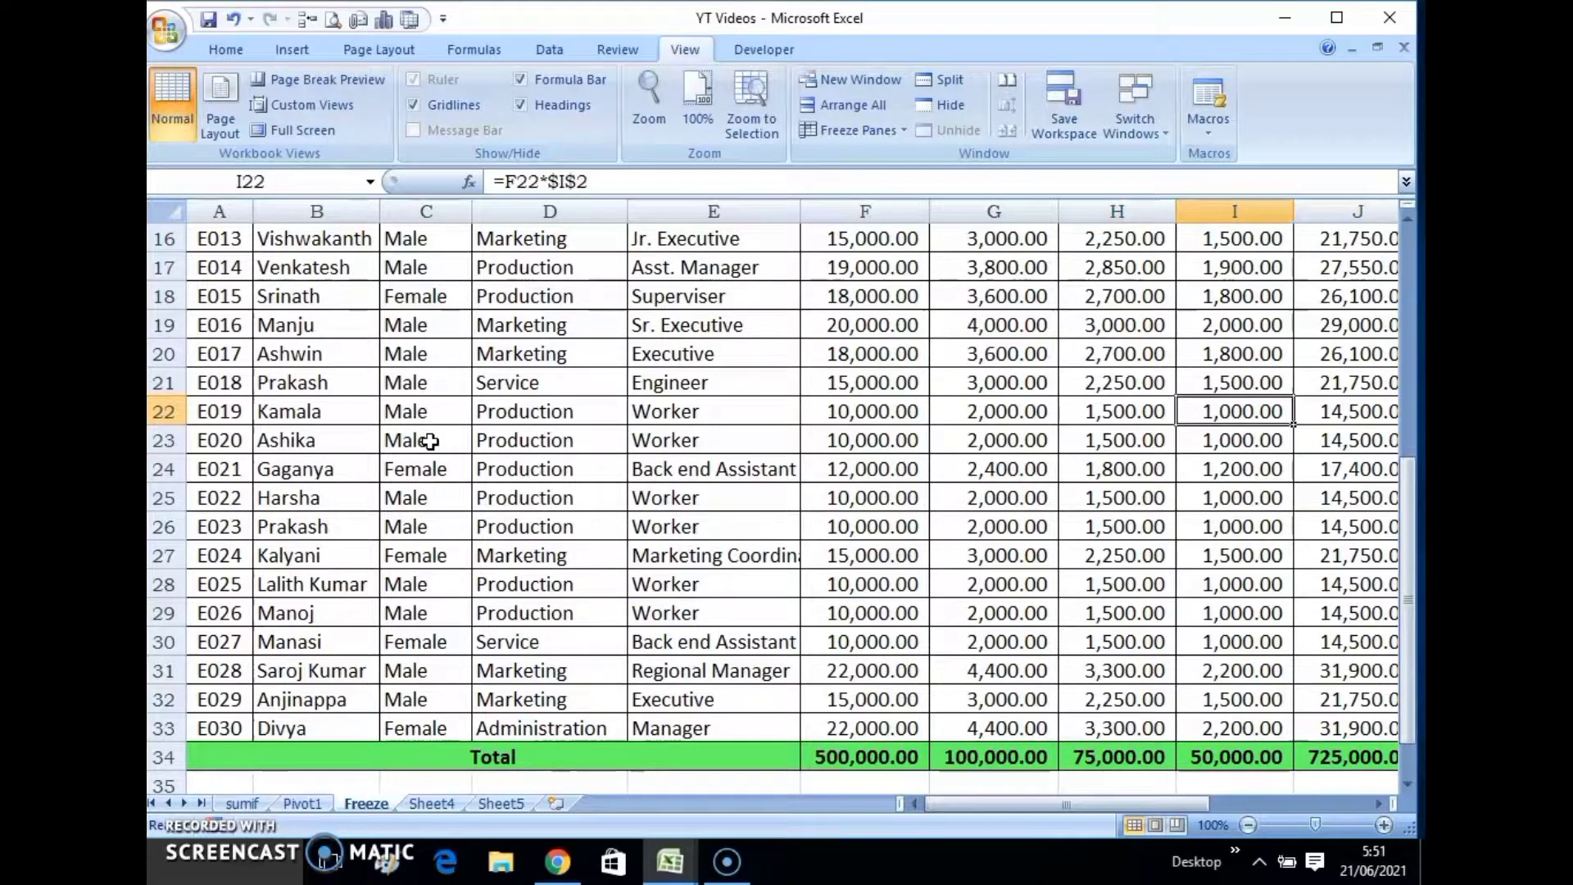
pyautogui.scroll(1, 430, 442)
pyautogui.scroll(4, 430, 442)
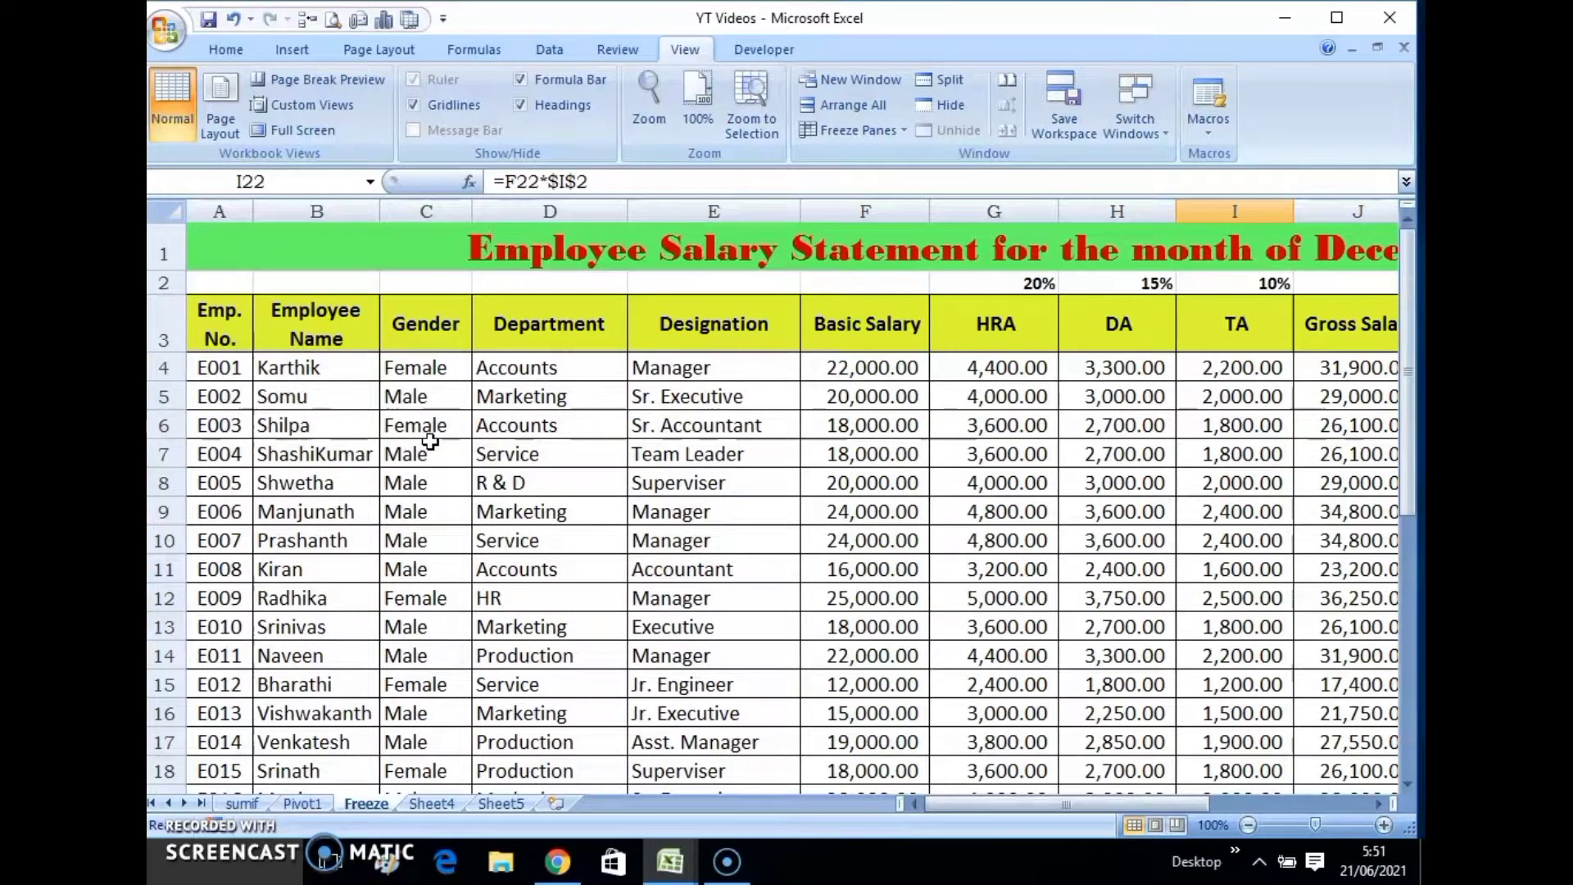
pyautogui.scroll(-3, 430, 442)
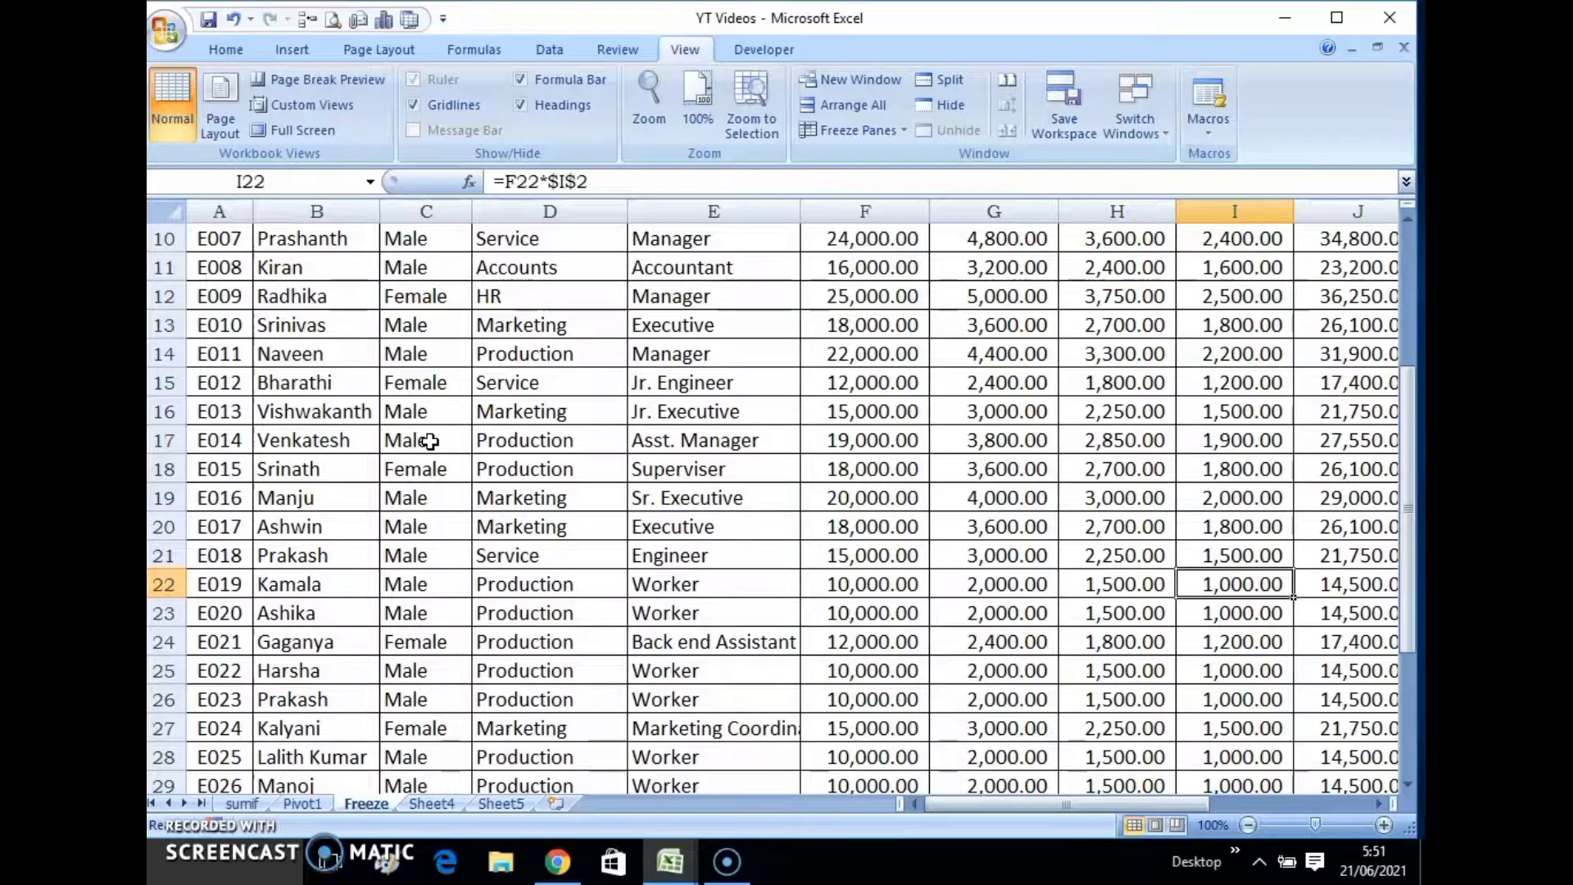
pyautogui.scroll(3, 426, 442)
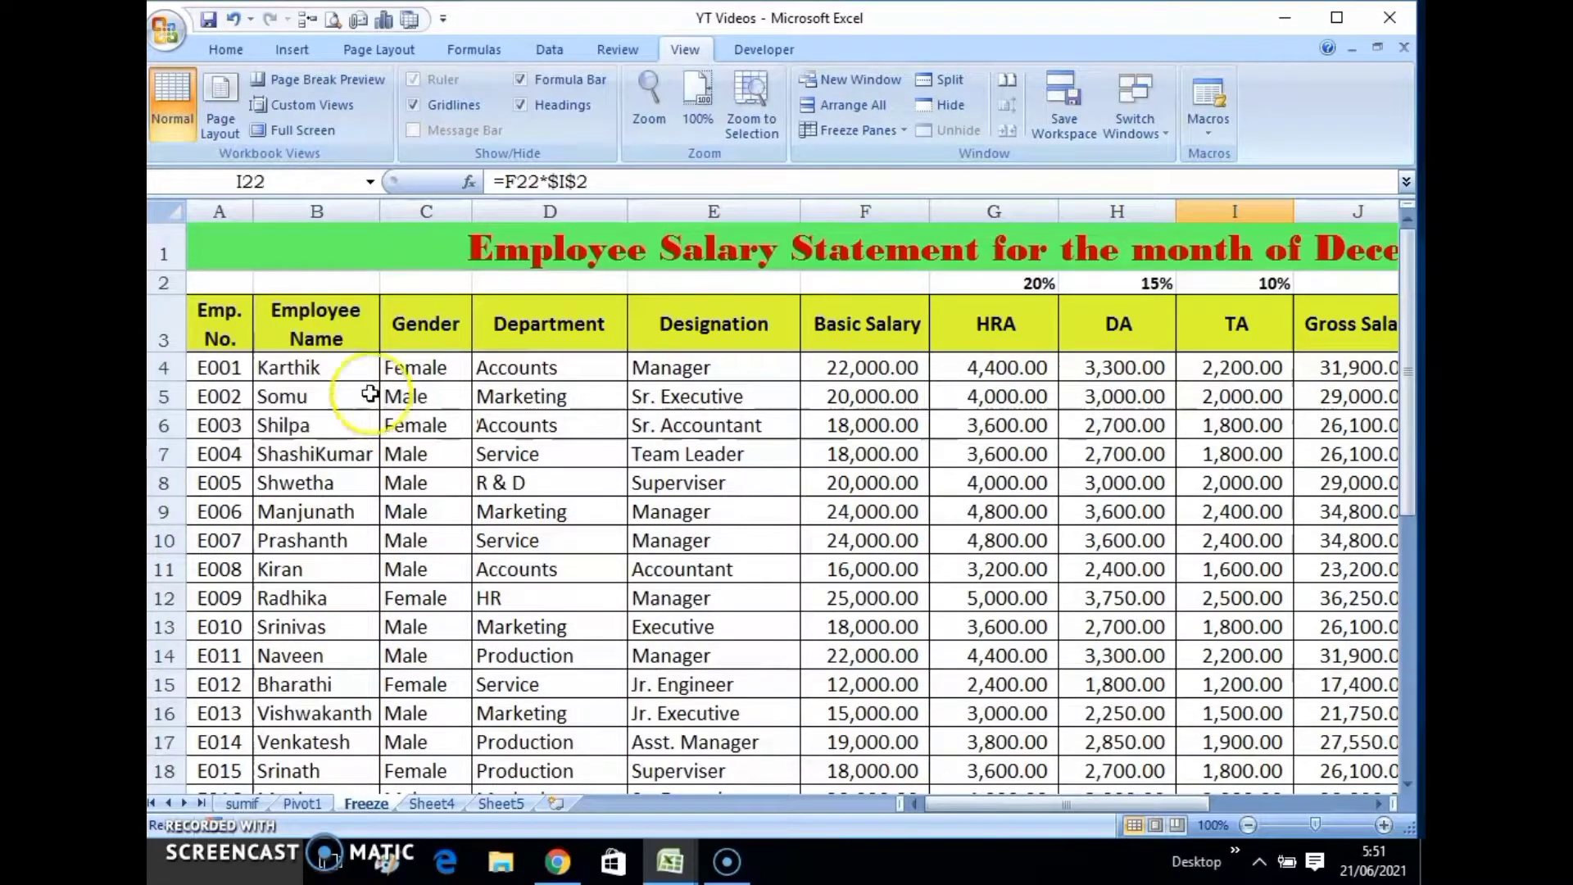
# Select row 3 and freeze the panes above it
pyautogui.click(163, 334)
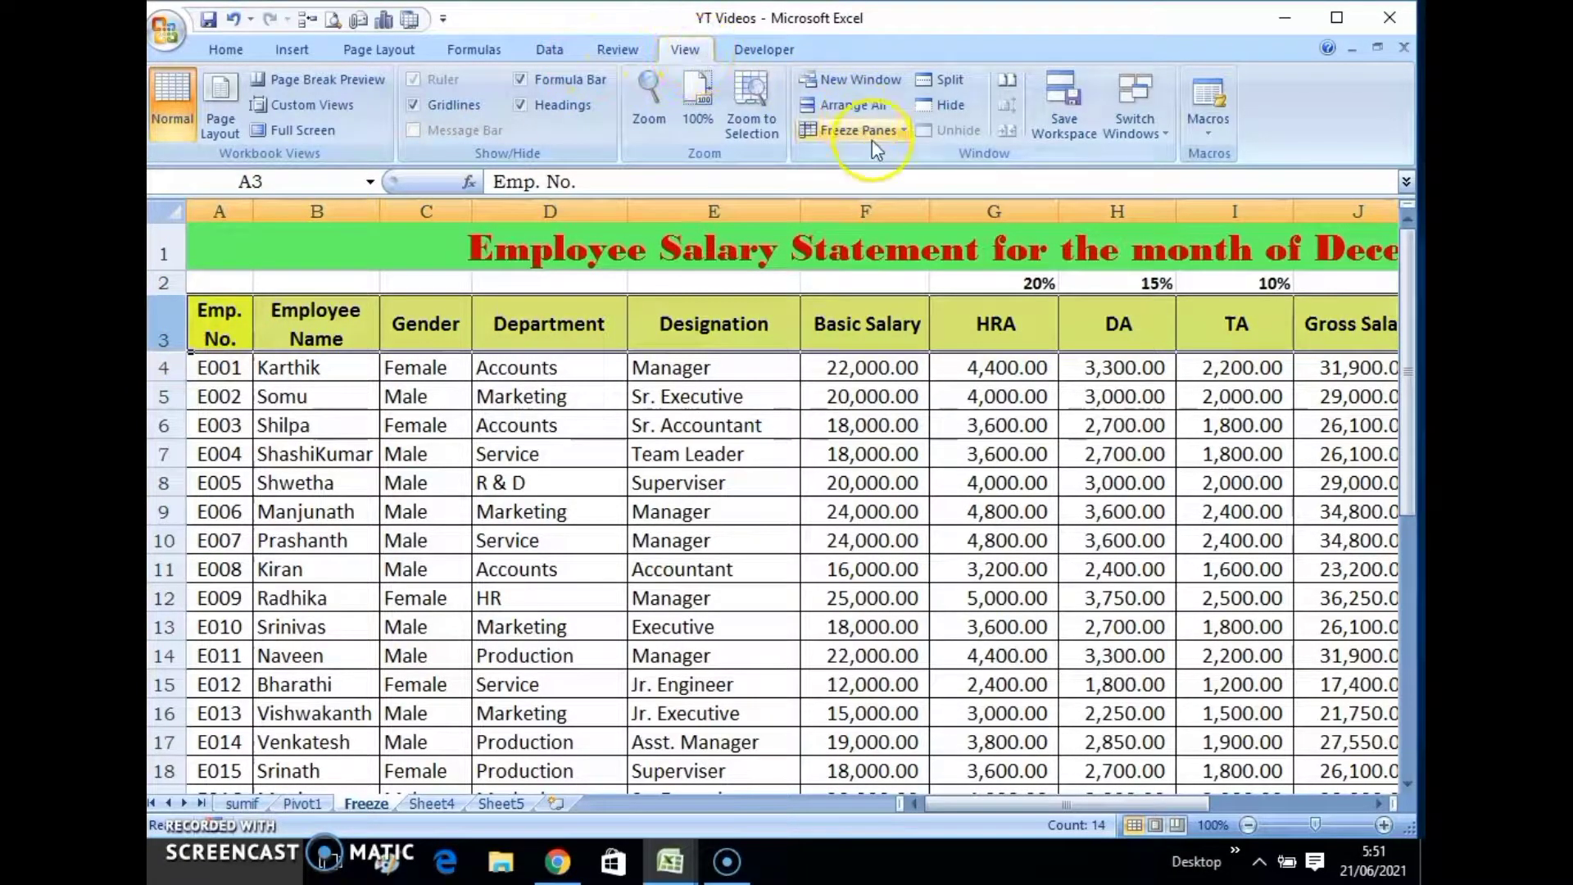
pyautogui.click(902, 131)
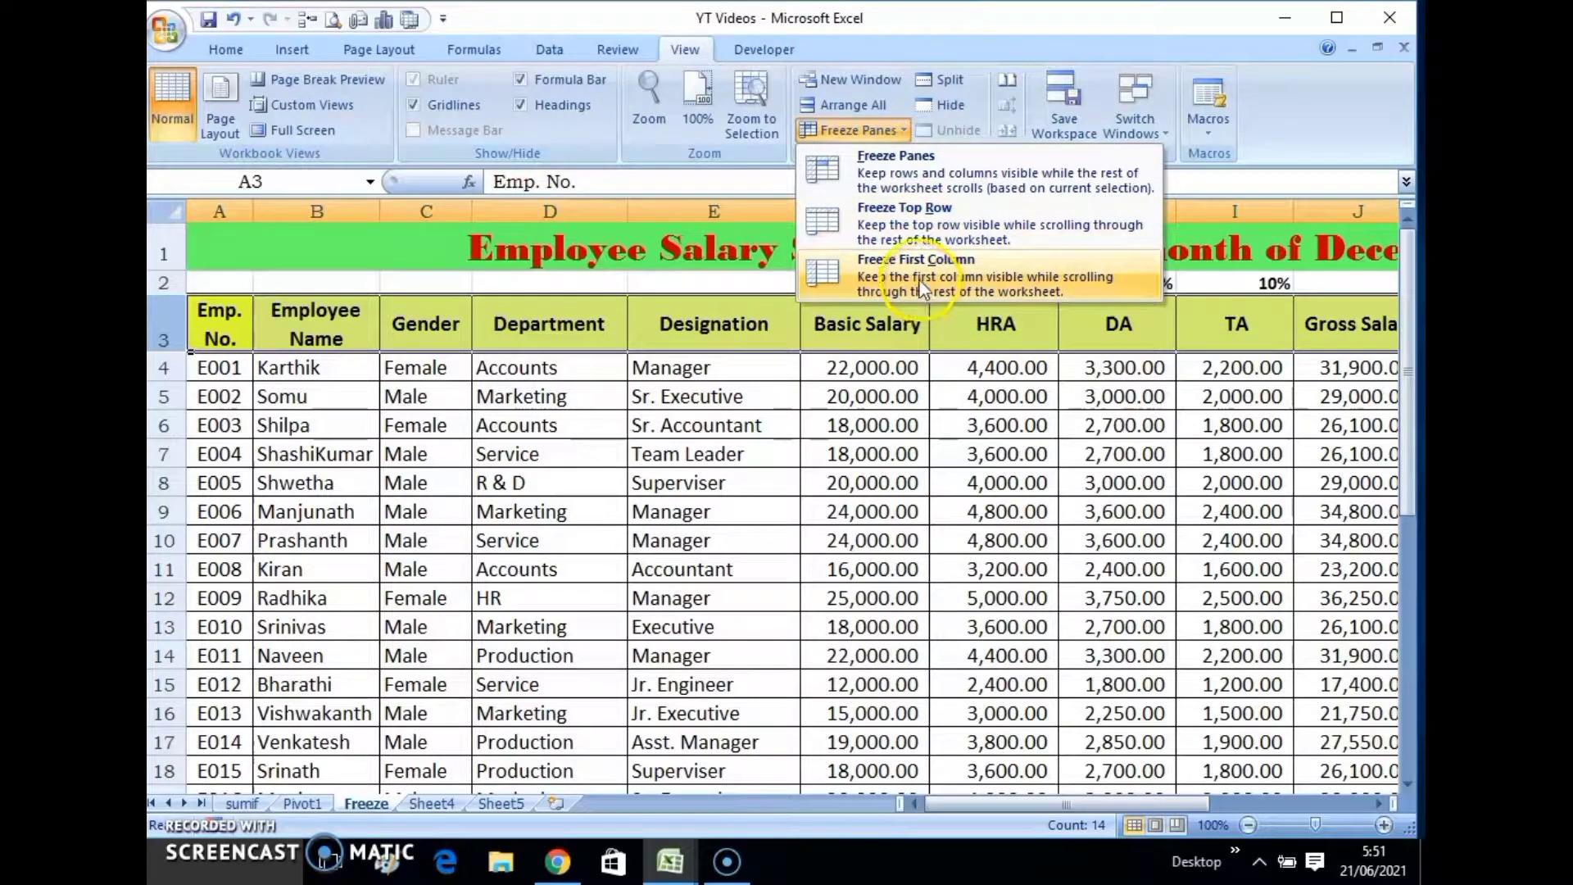
pyautogui.click(907, 165)
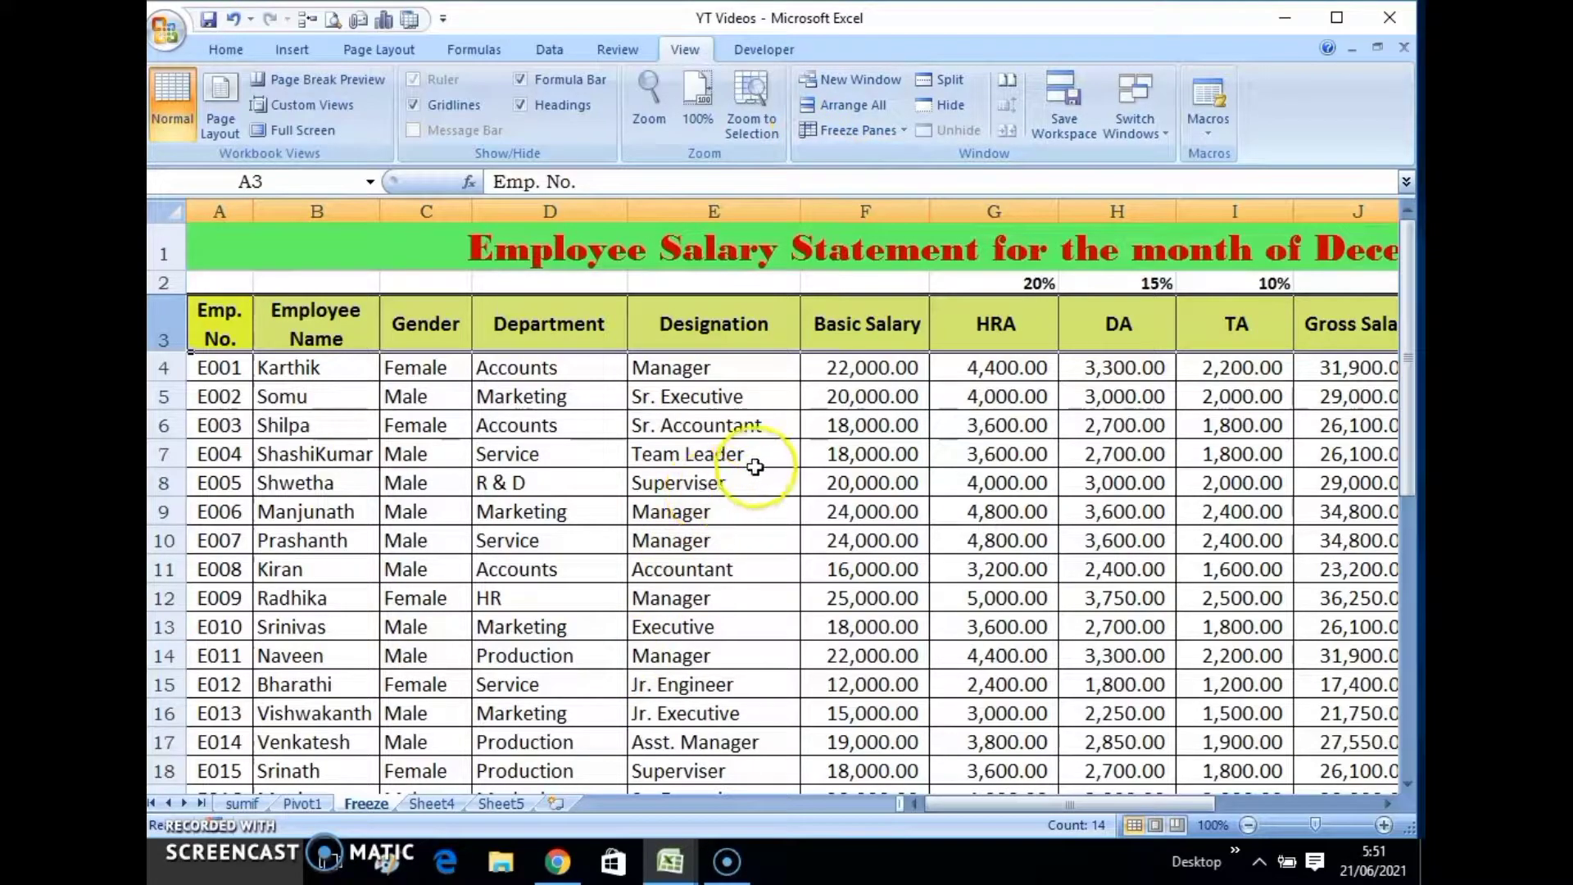
# Scroll the employee rows down and up to verify the title and rate rows 1–2 stay fixed
pyautogui.scroll(-1, 754, 465)
pyautogui.scroll(-1, 755, 465)
pyautogui.scroll(-1, 755, 465)
pyautogui.scroll(-1, 754, 465)
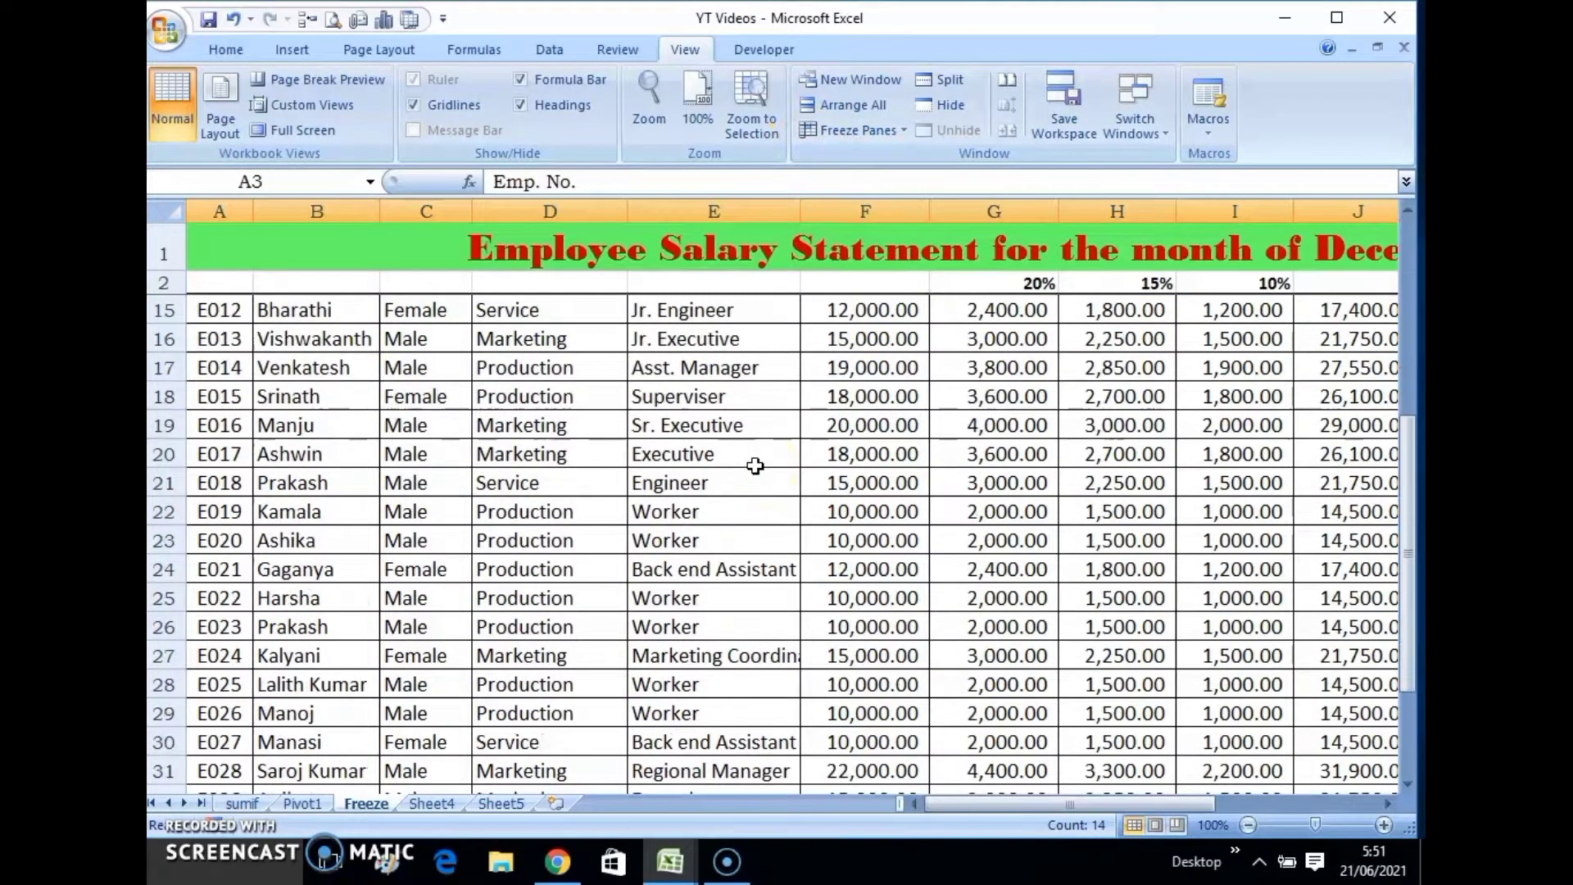
pyautogui.scroll(-2, 754, 464)
pyautogui.scroll(4, 755, 472)
pyautogui.scroll(2, 754, 474)
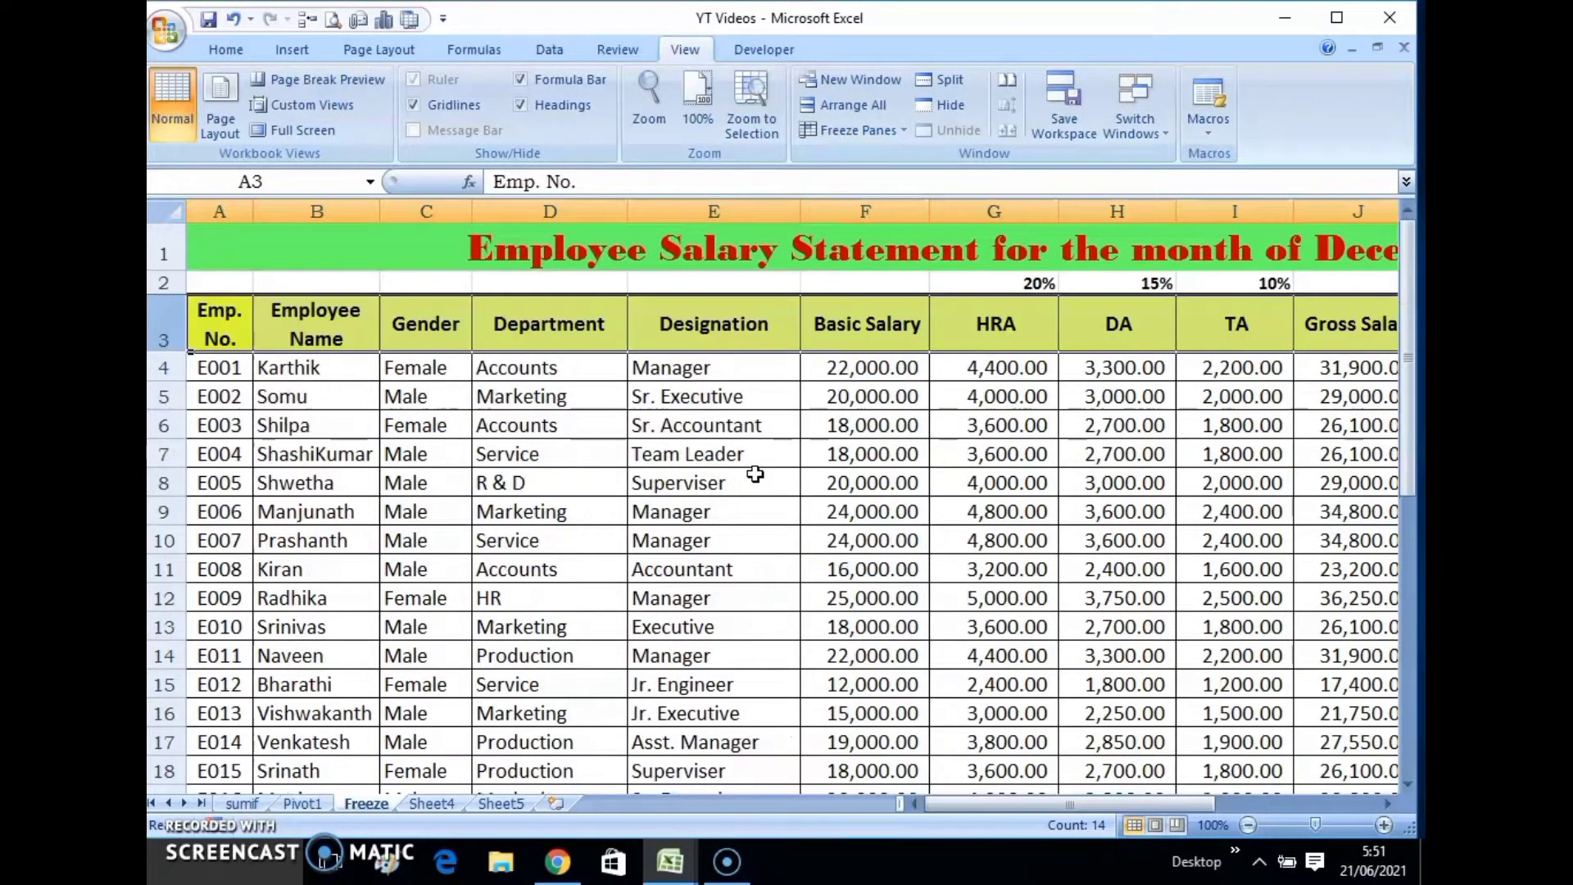
pyautogui.scroll(-3, 755, 474)
pyautogui.scroll(-3, 755, 474)
pyautogui.scroll(4, 752, 477)
pyautogui.scroll(2, 752, 477)
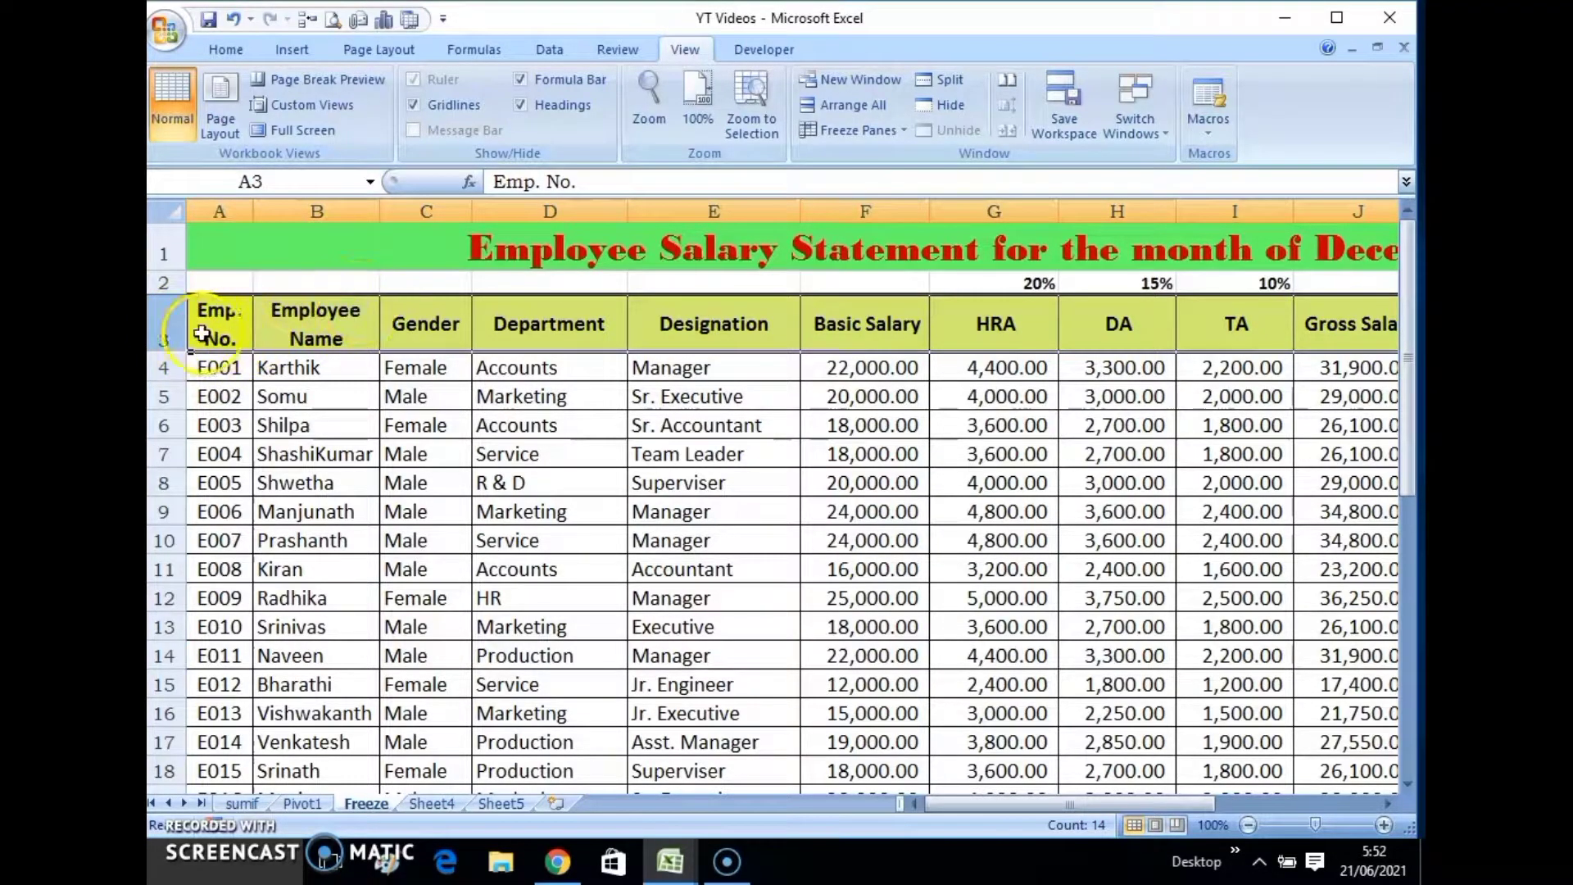
# Remove the existing freeze set at row 3
pyautogui.click(164, 323)
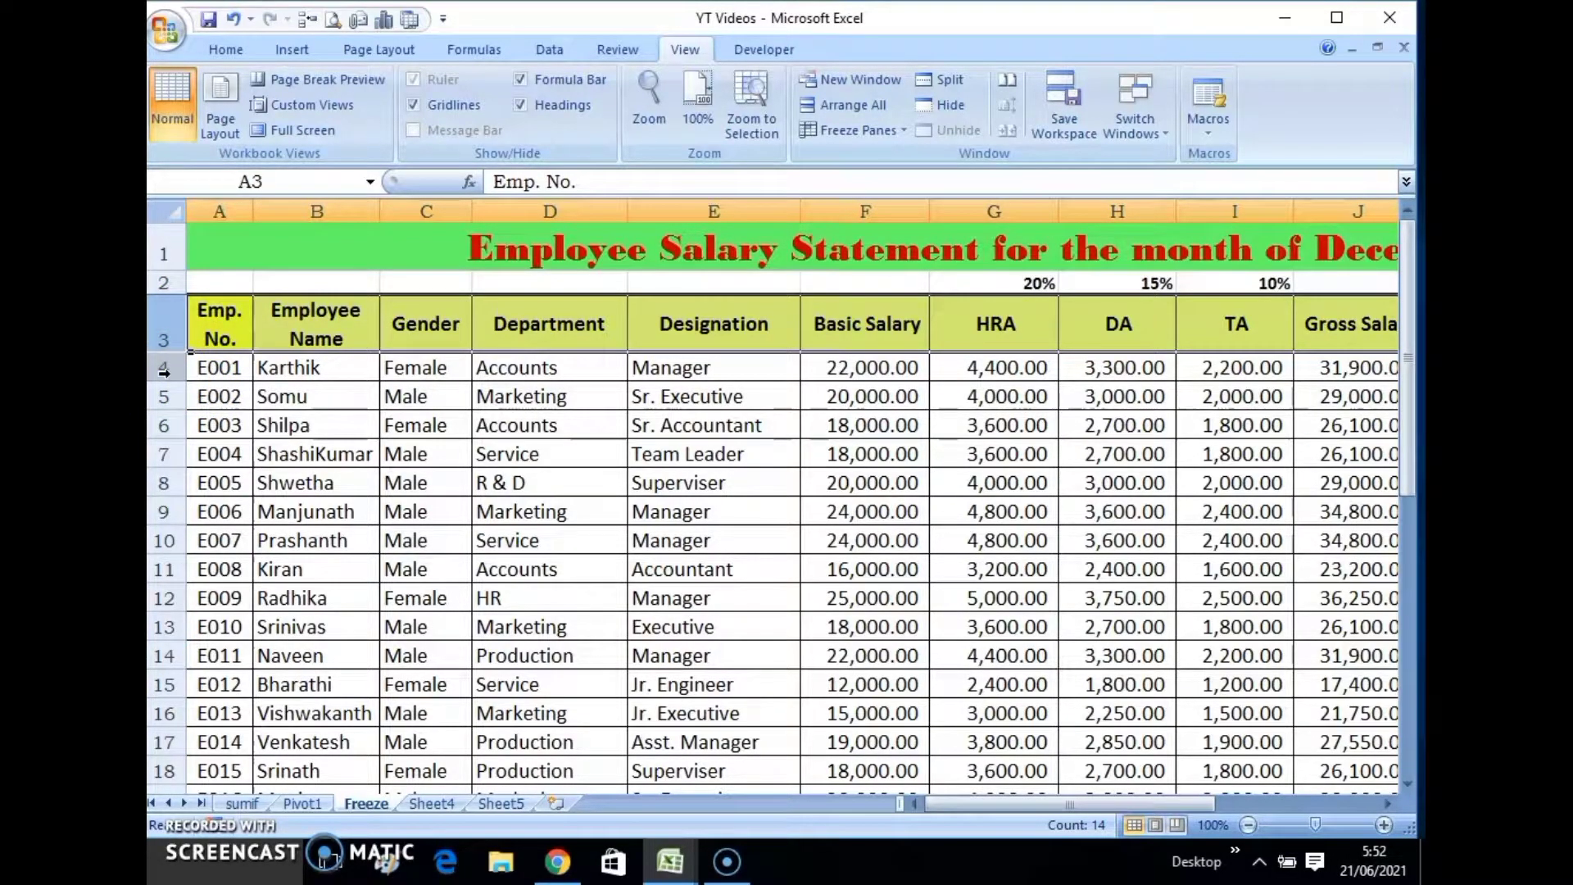
pyautogui.click(211, 374)
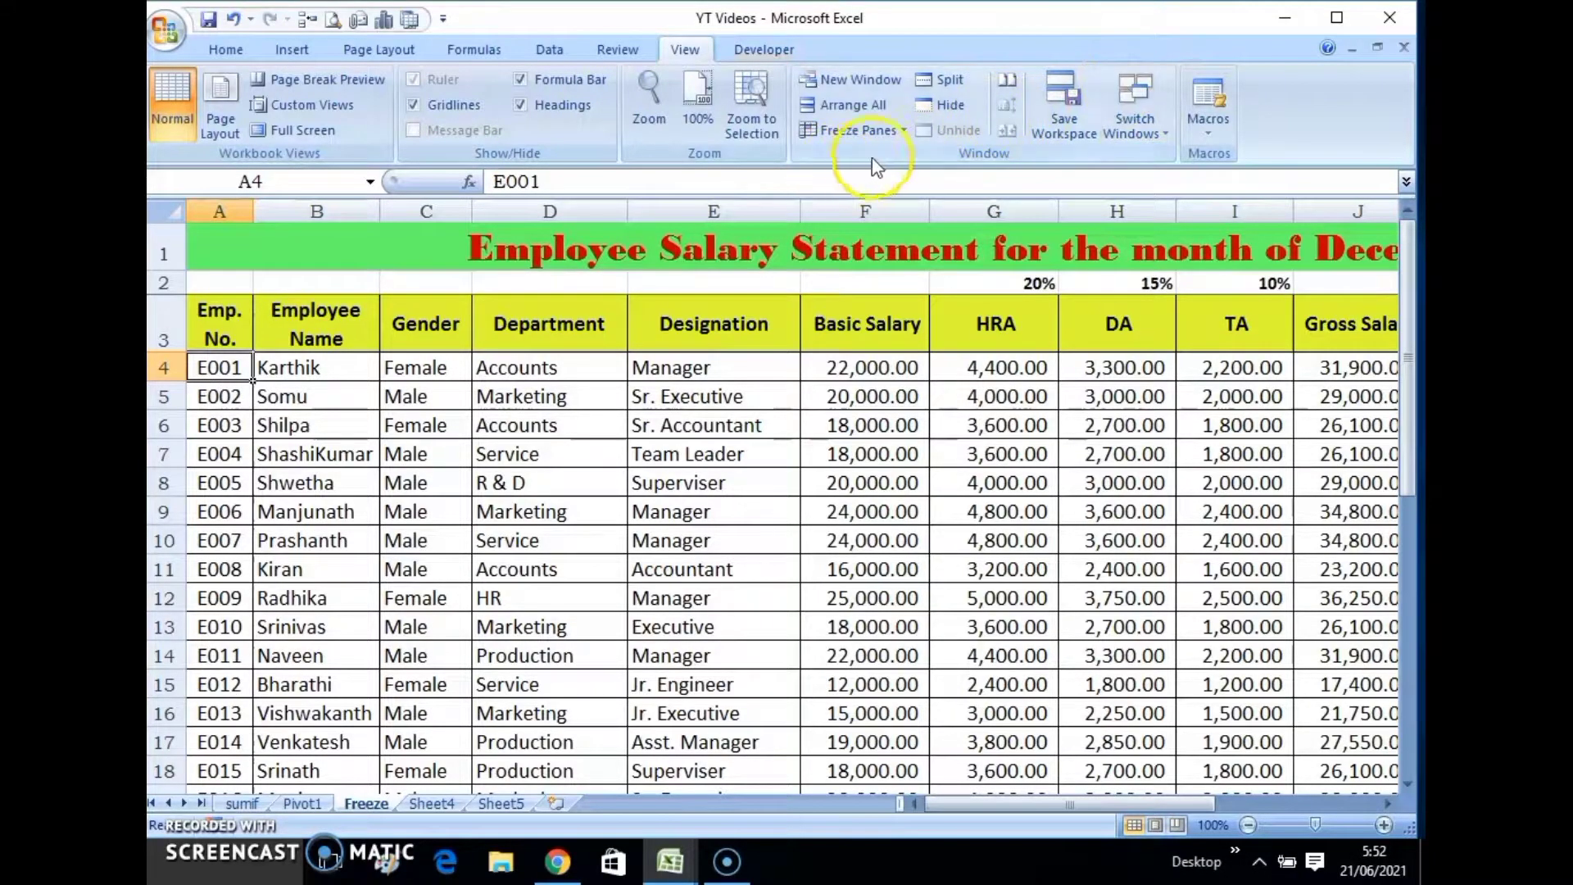
pyautogui.click(903, 131)
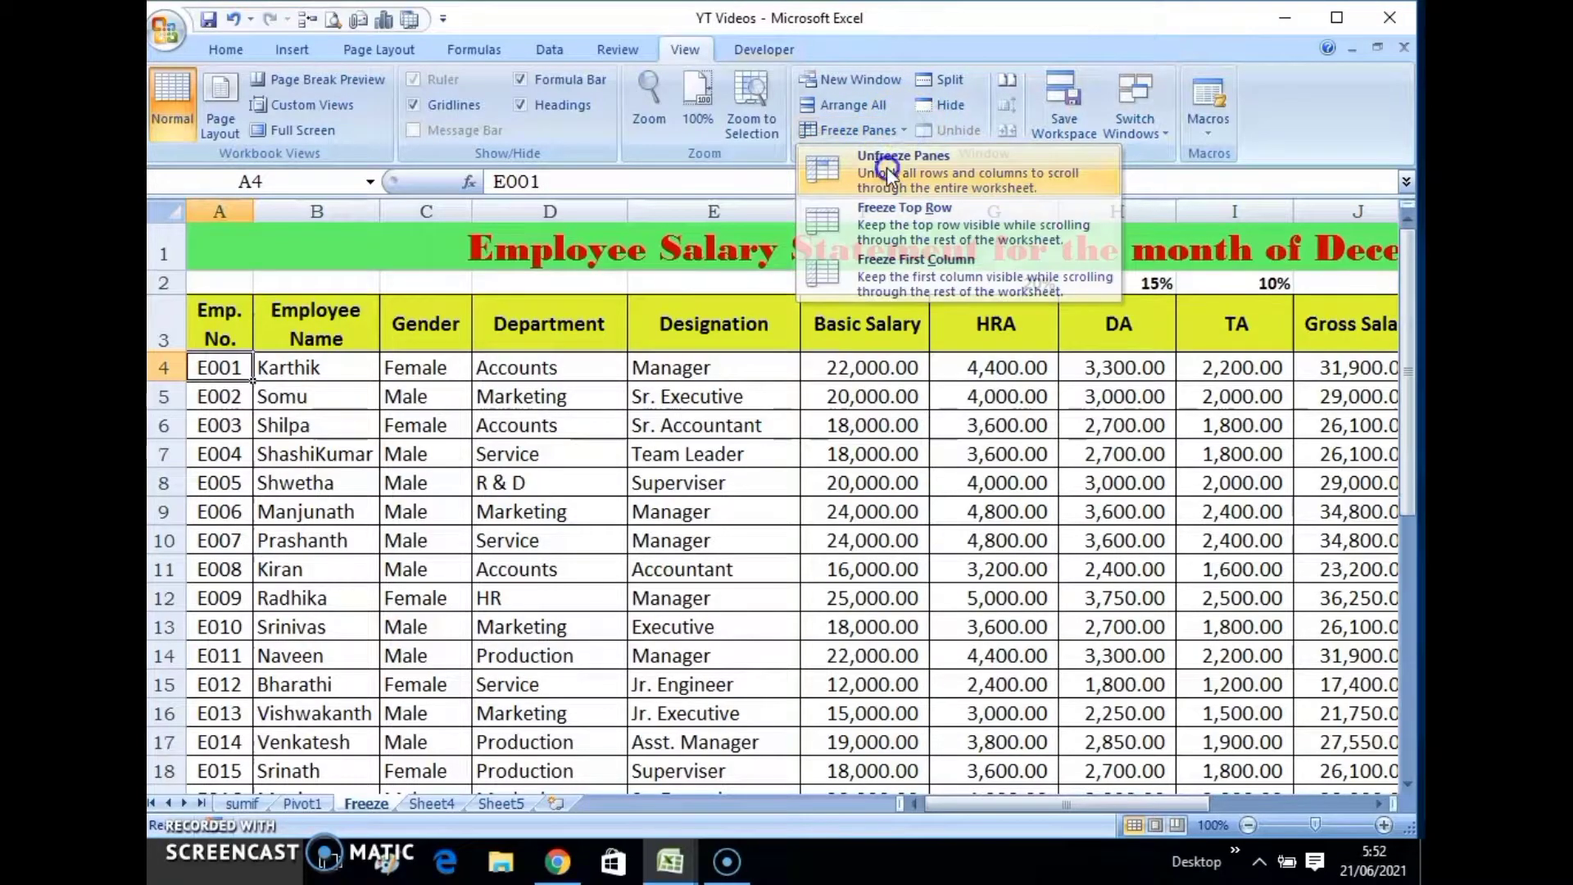
pyautogui.click(909, 168)
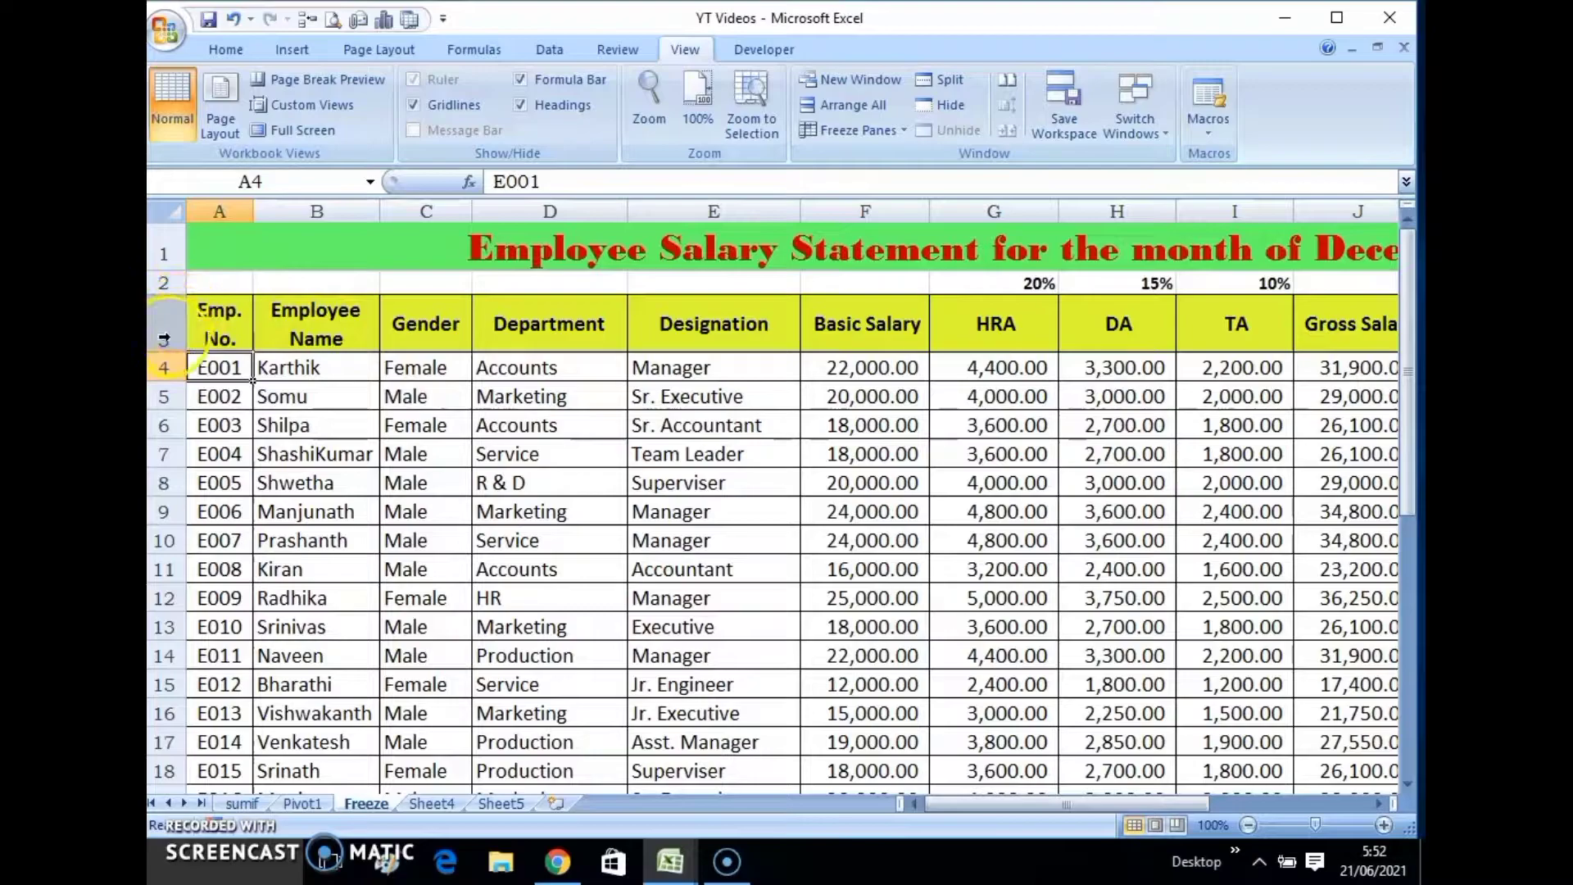
# Select row 4 and freeze panes so rows 1–3 with the headings stay fixed
pyautogui.click(164, 367)
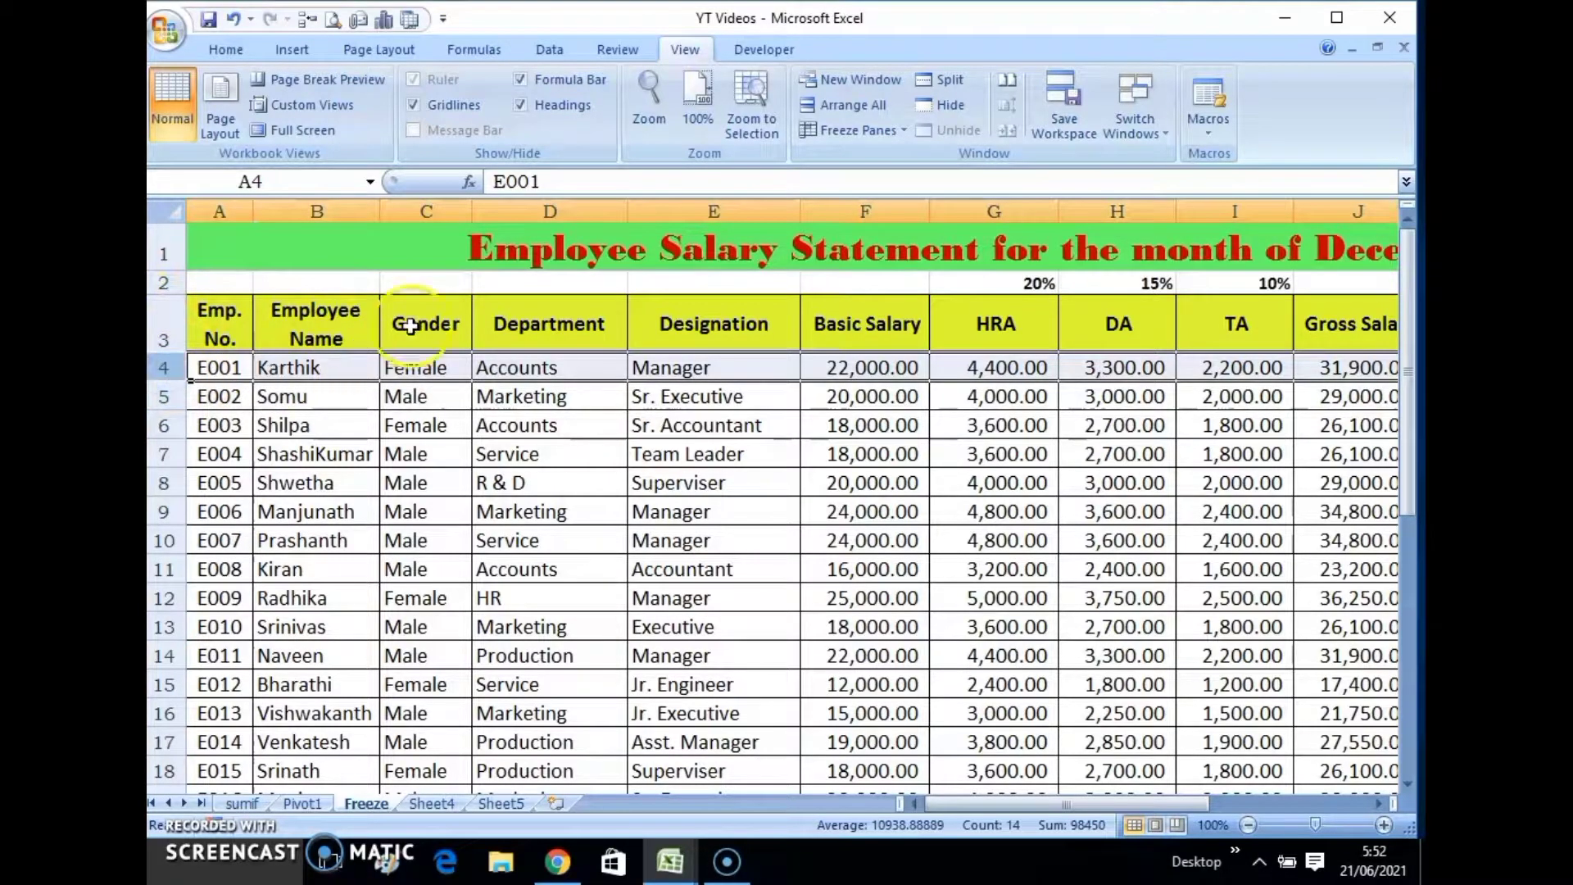
pyautogui.click(904, 131)
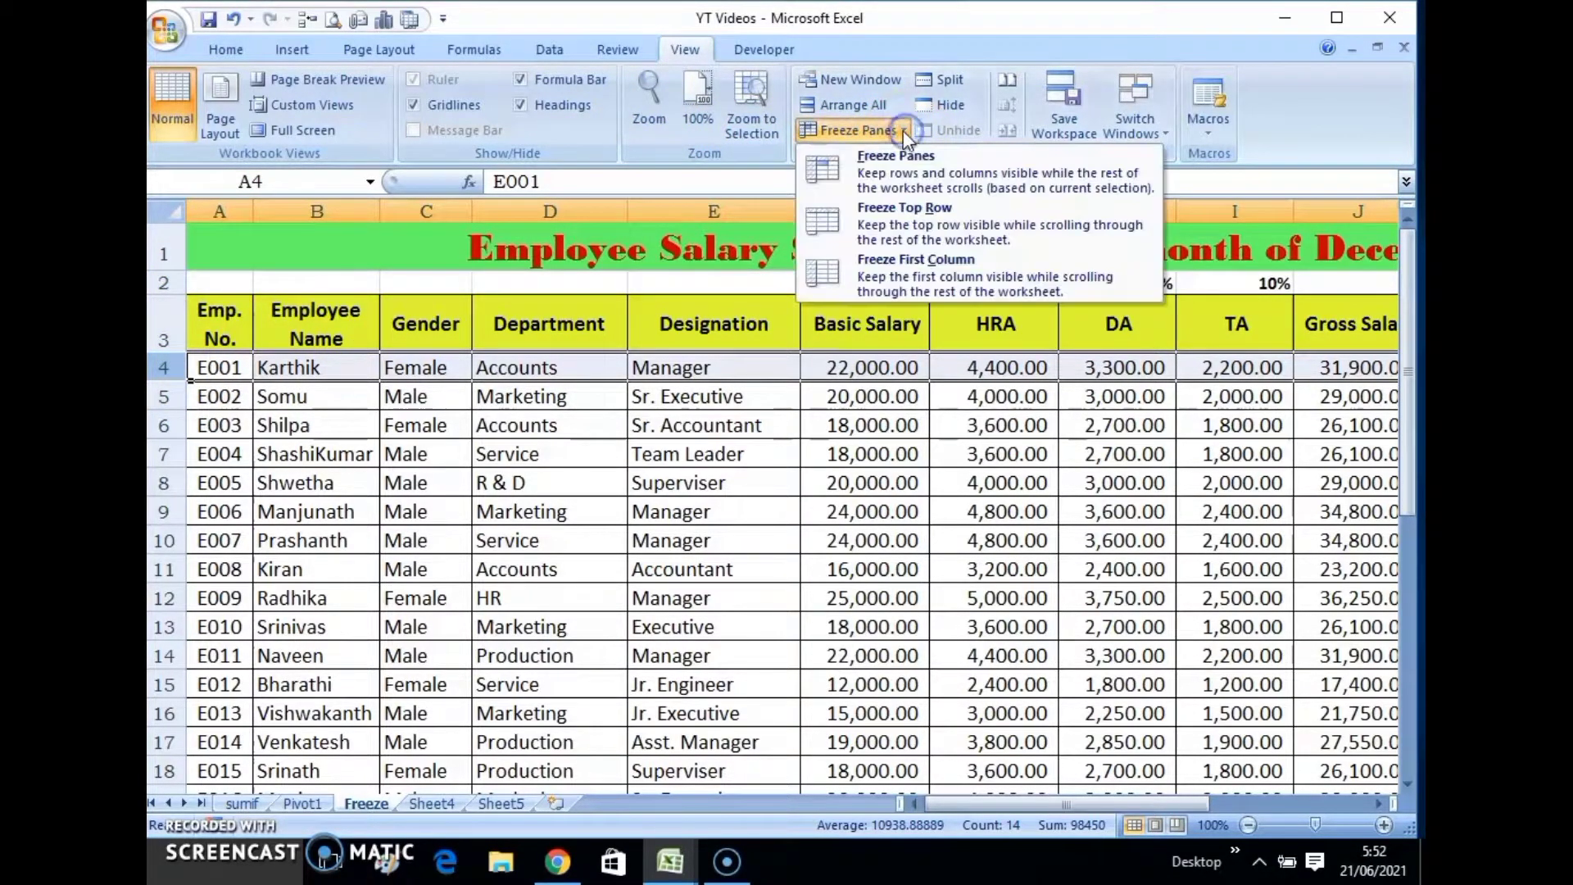
pyautogui.click(895, 164)
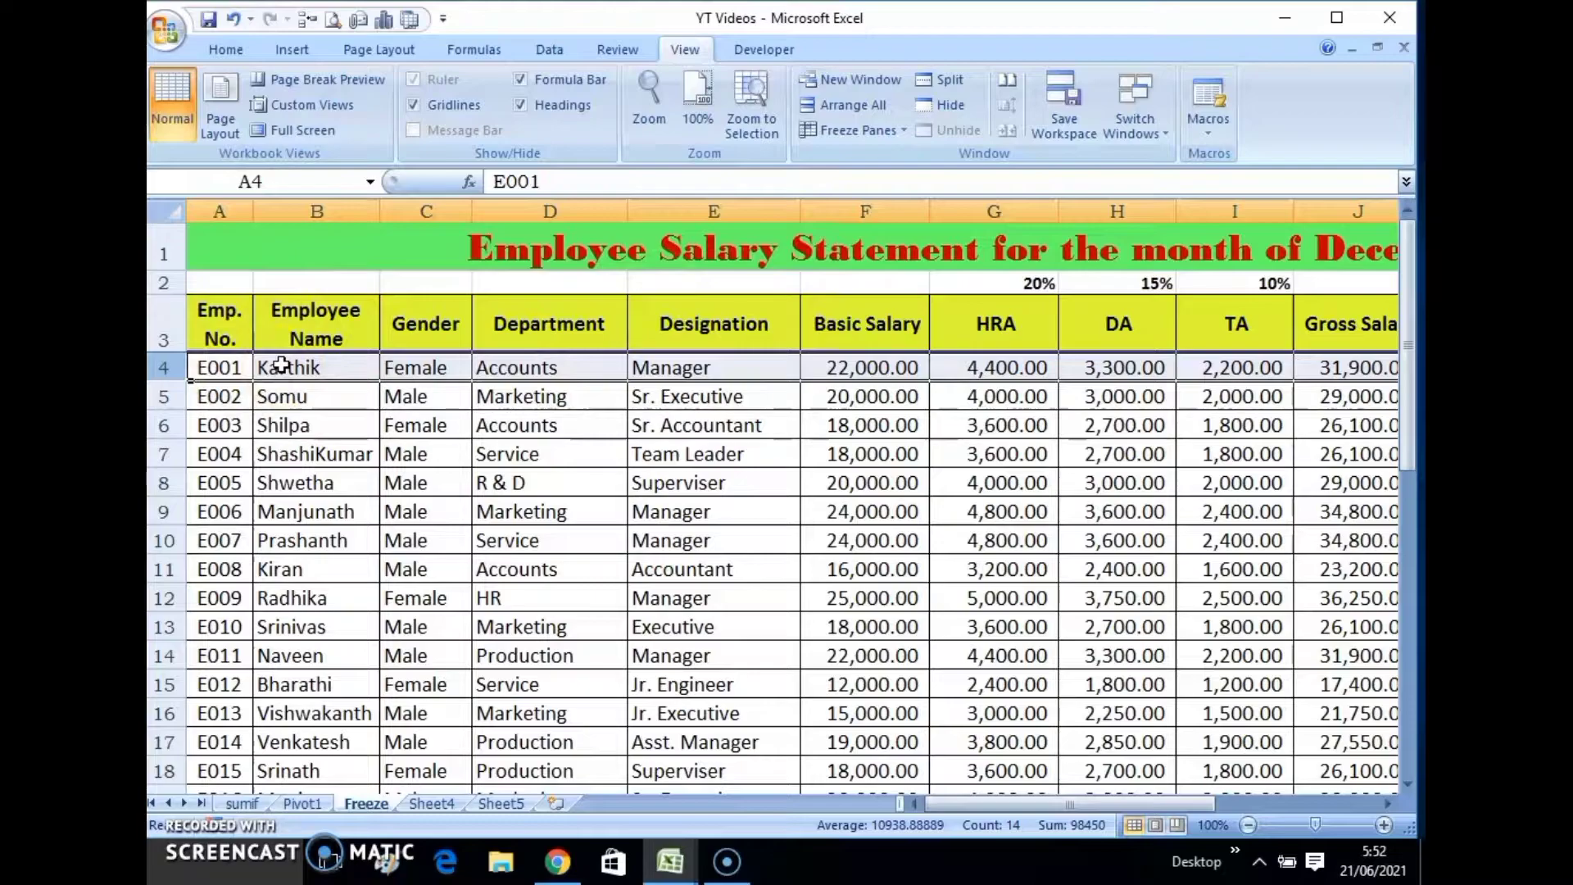
pyautogui.click(351, 397)
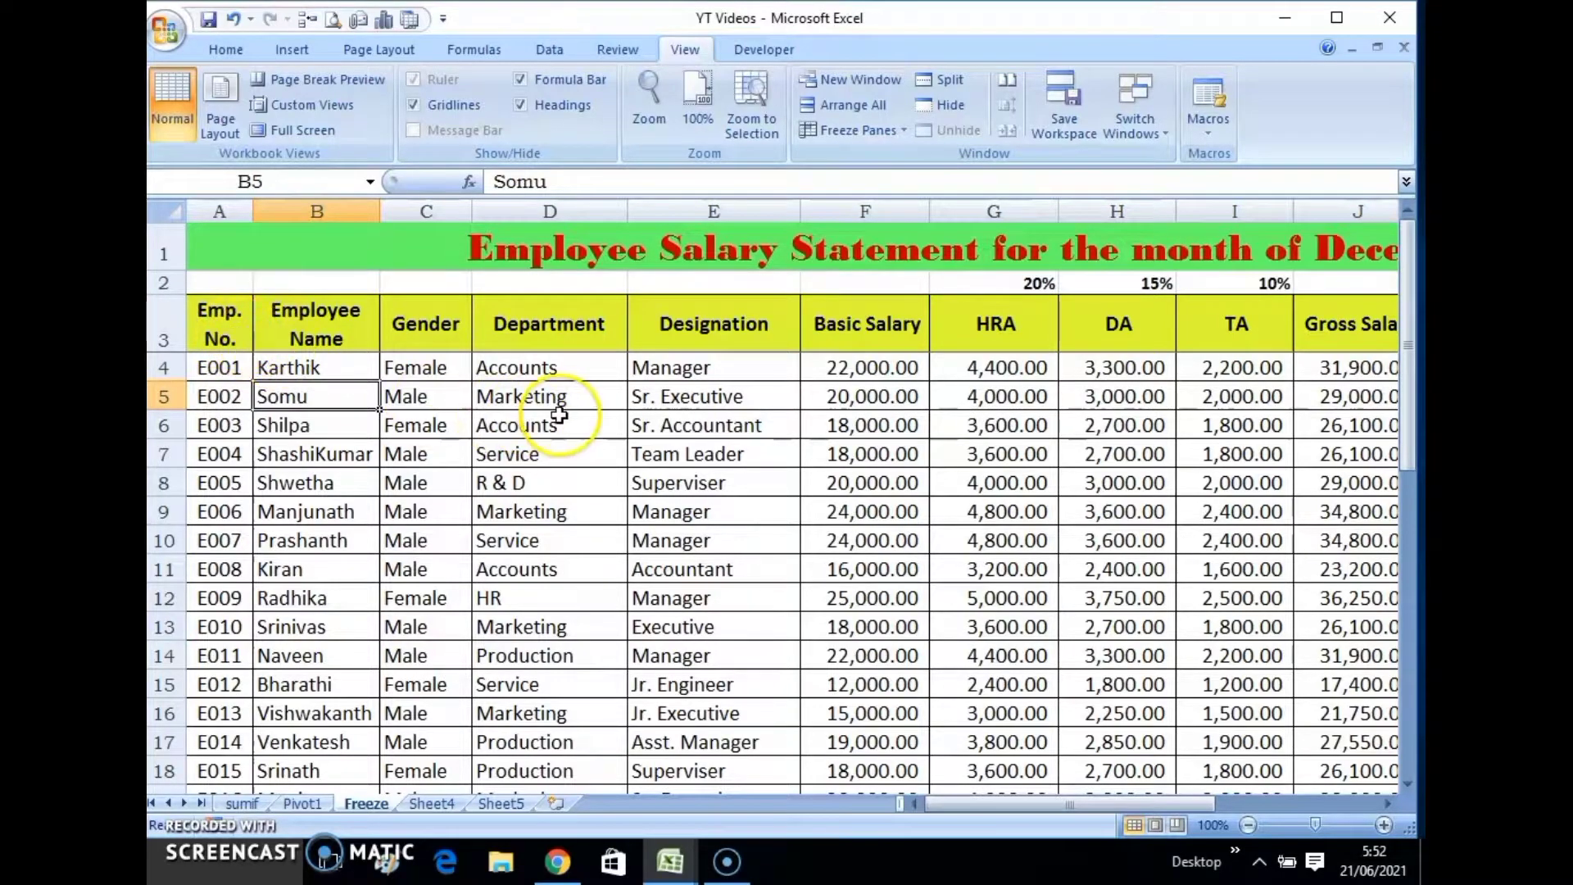
pyautogui.scroll(-1, 633, 471)
pyautogui.scroll(-1, 632, 471)
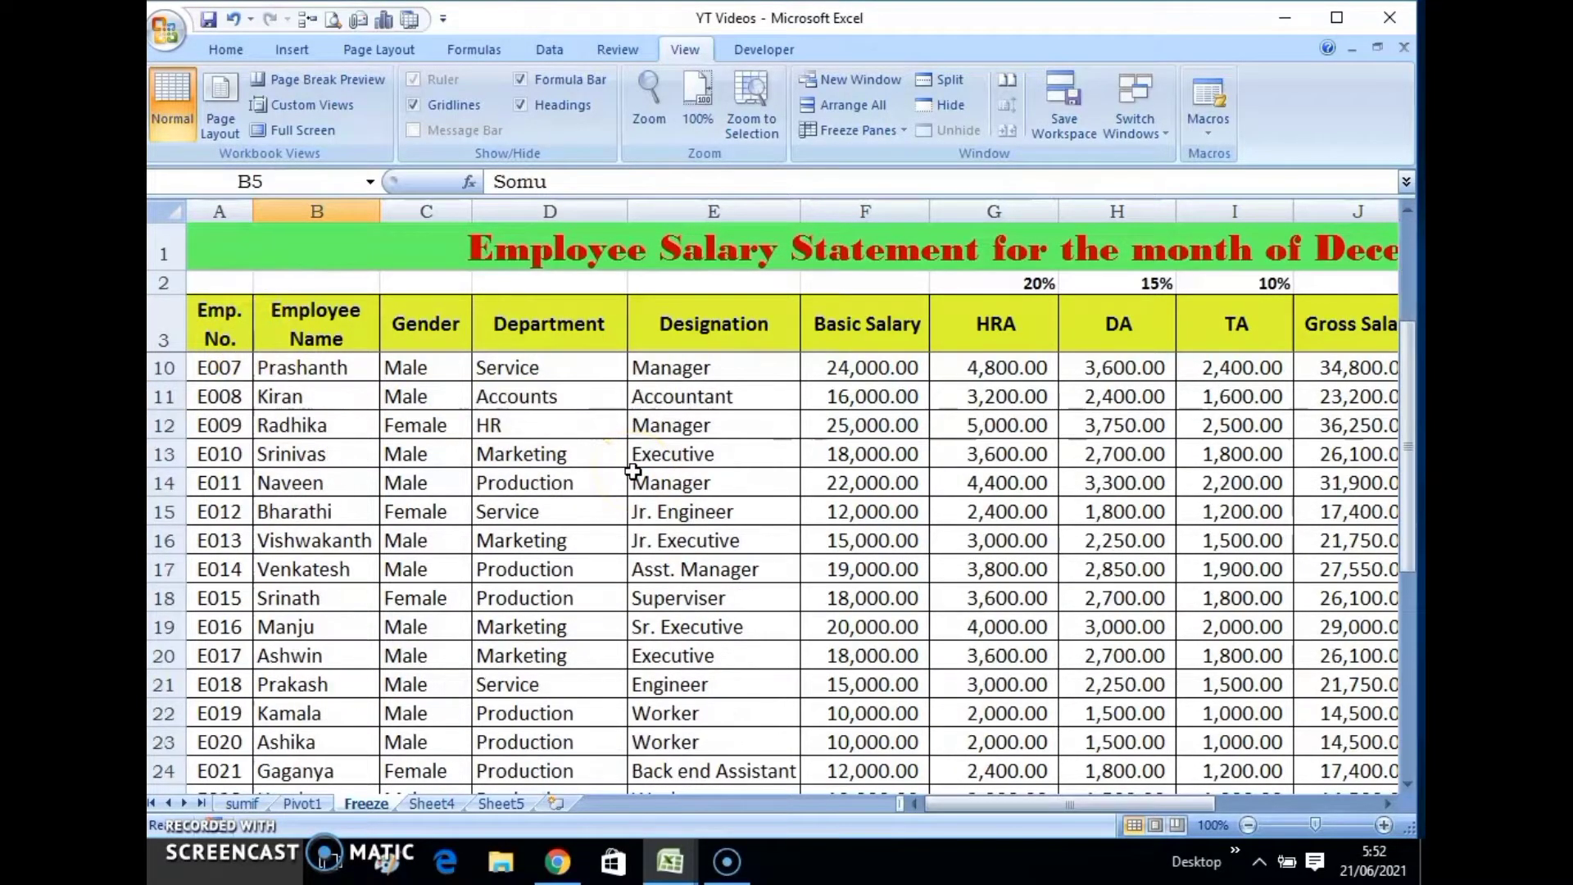
pyautogui.scroll(-1, 633, 471)
pyautogui.scroll(-1, 633, 471)
pyautogui.scroll(-1, 632, 471)
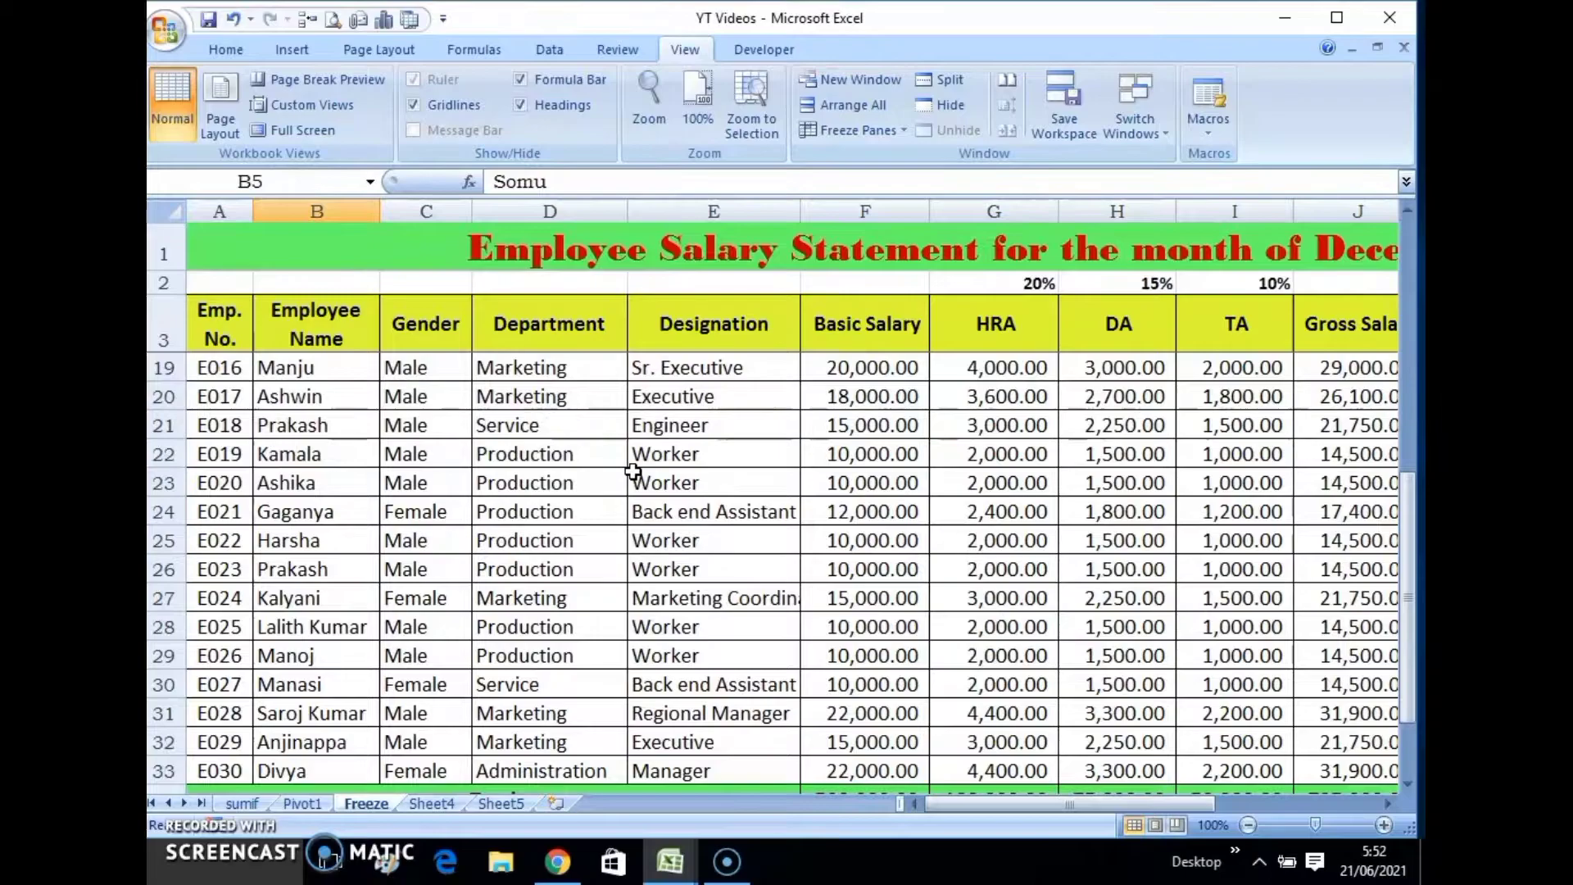
pyautogui.scroll(-1, 632, 471)
pyautogui.scroll(4, 632, 471)
pyautogui.scroll(-4, 633, 472)
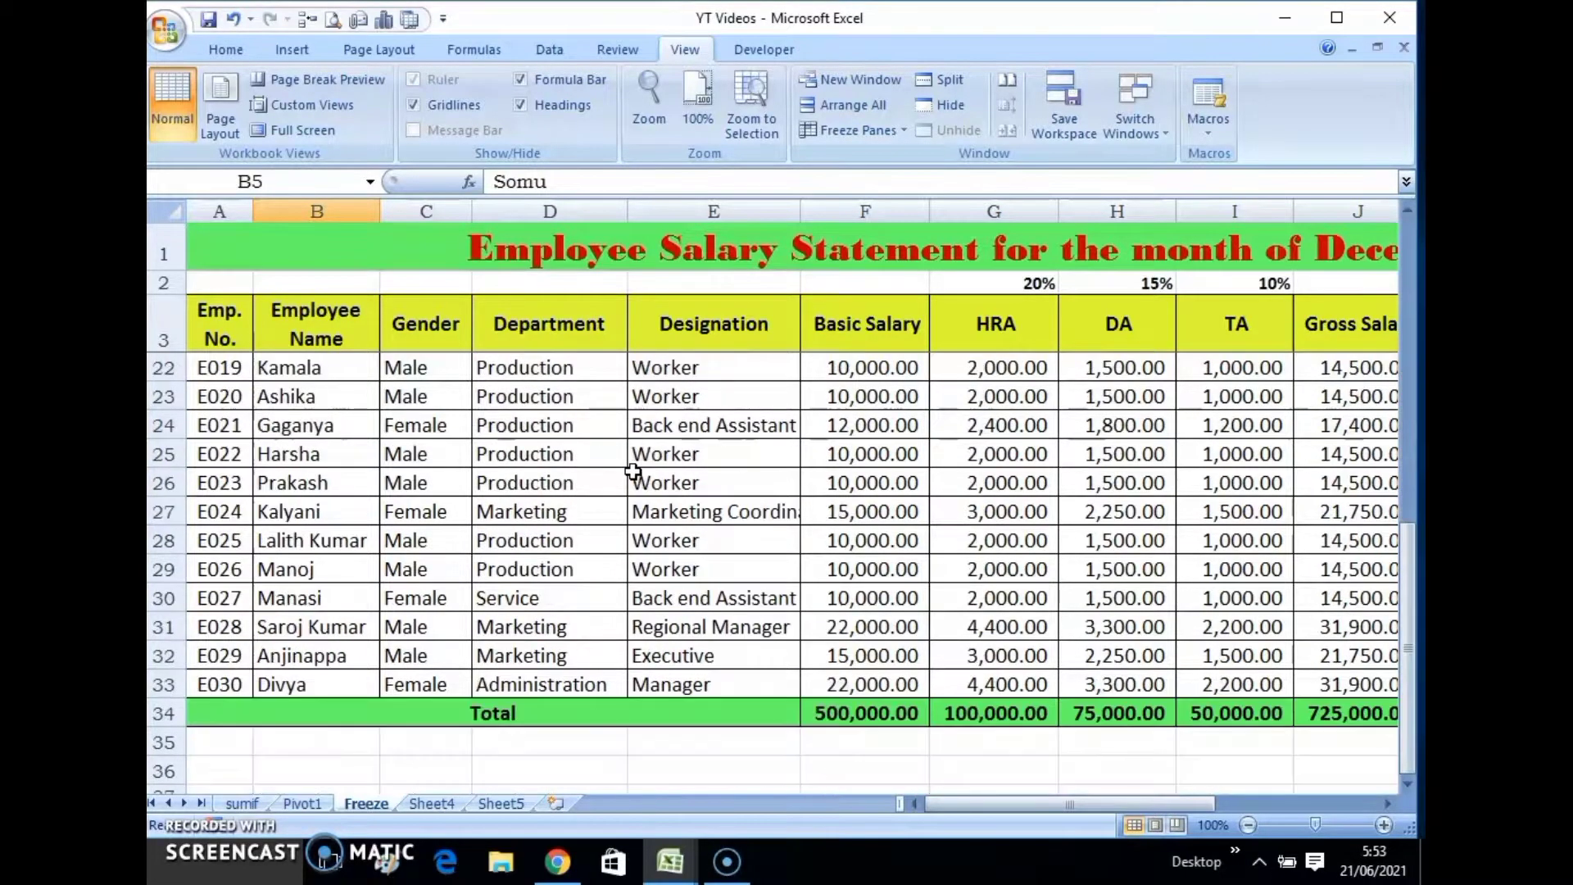
pyautogui.scroll(-1, 633, 471)
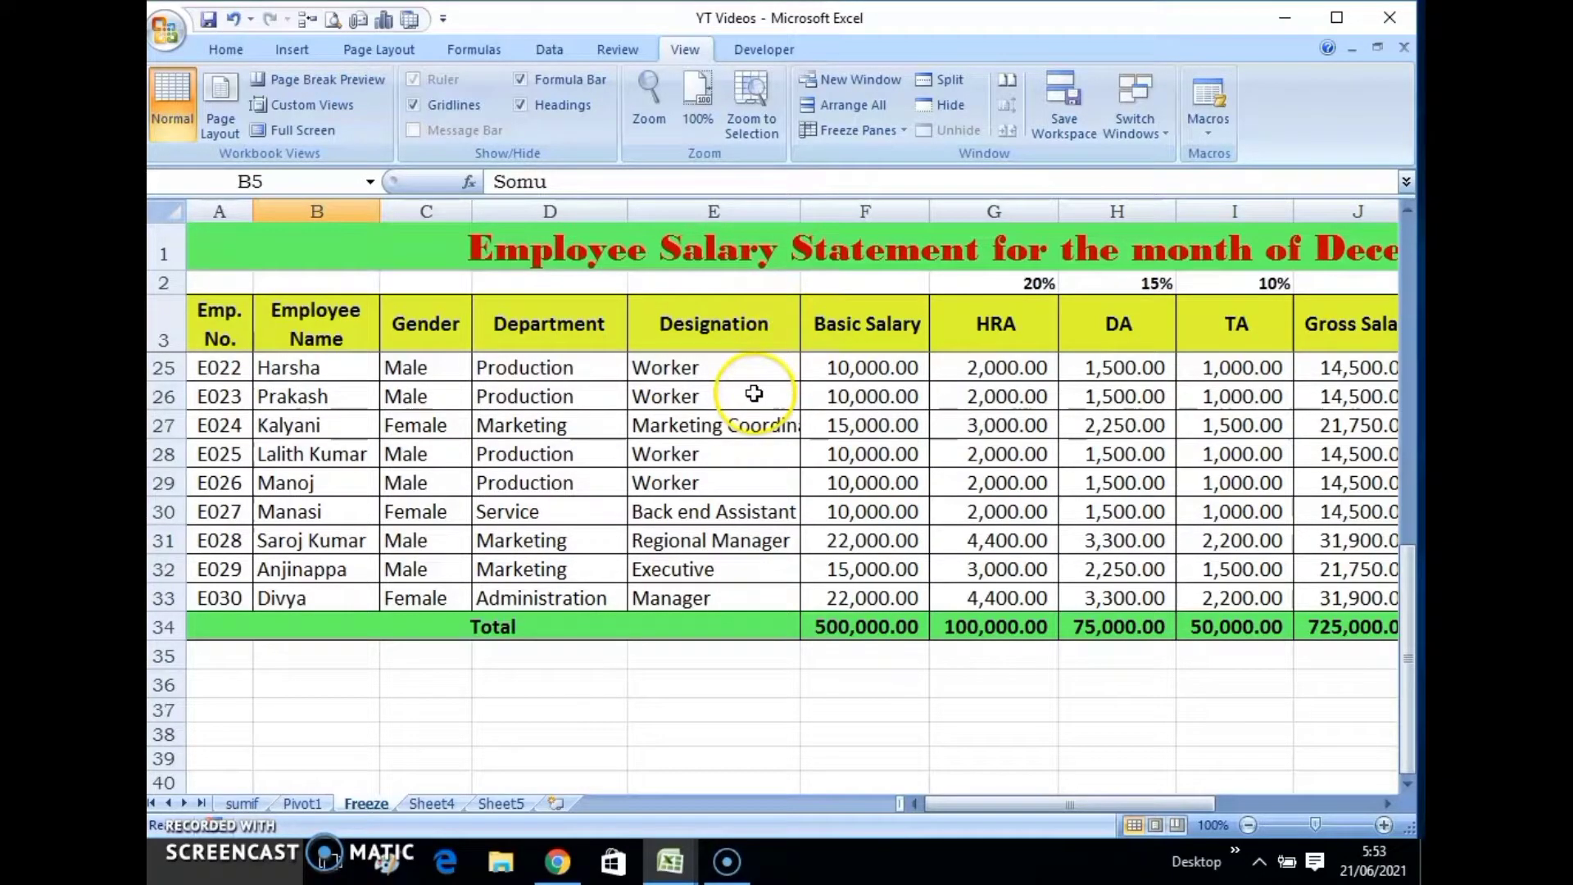
pyautogui.click(292, 489)
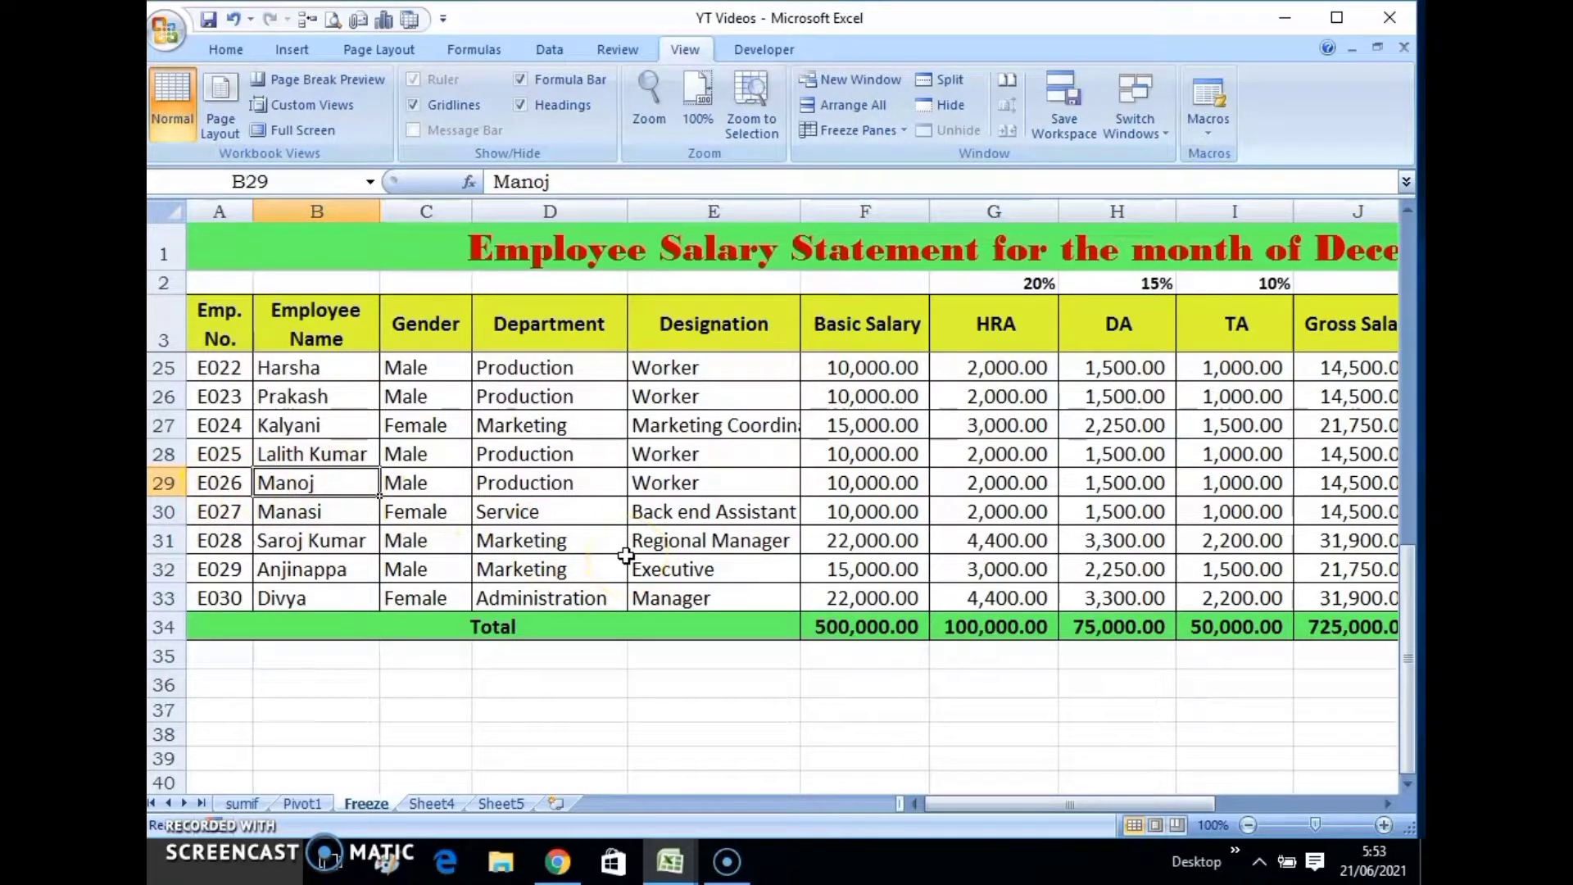
pyautogui.press('Right')
pyautogui.press('Right')
pyautogui.press('Right')
pyautogui.press('Right')
pyautogui.press('Right')
pyautogui.press('Right')
pyautogui.press('Right')
pyautogui.press('Right')
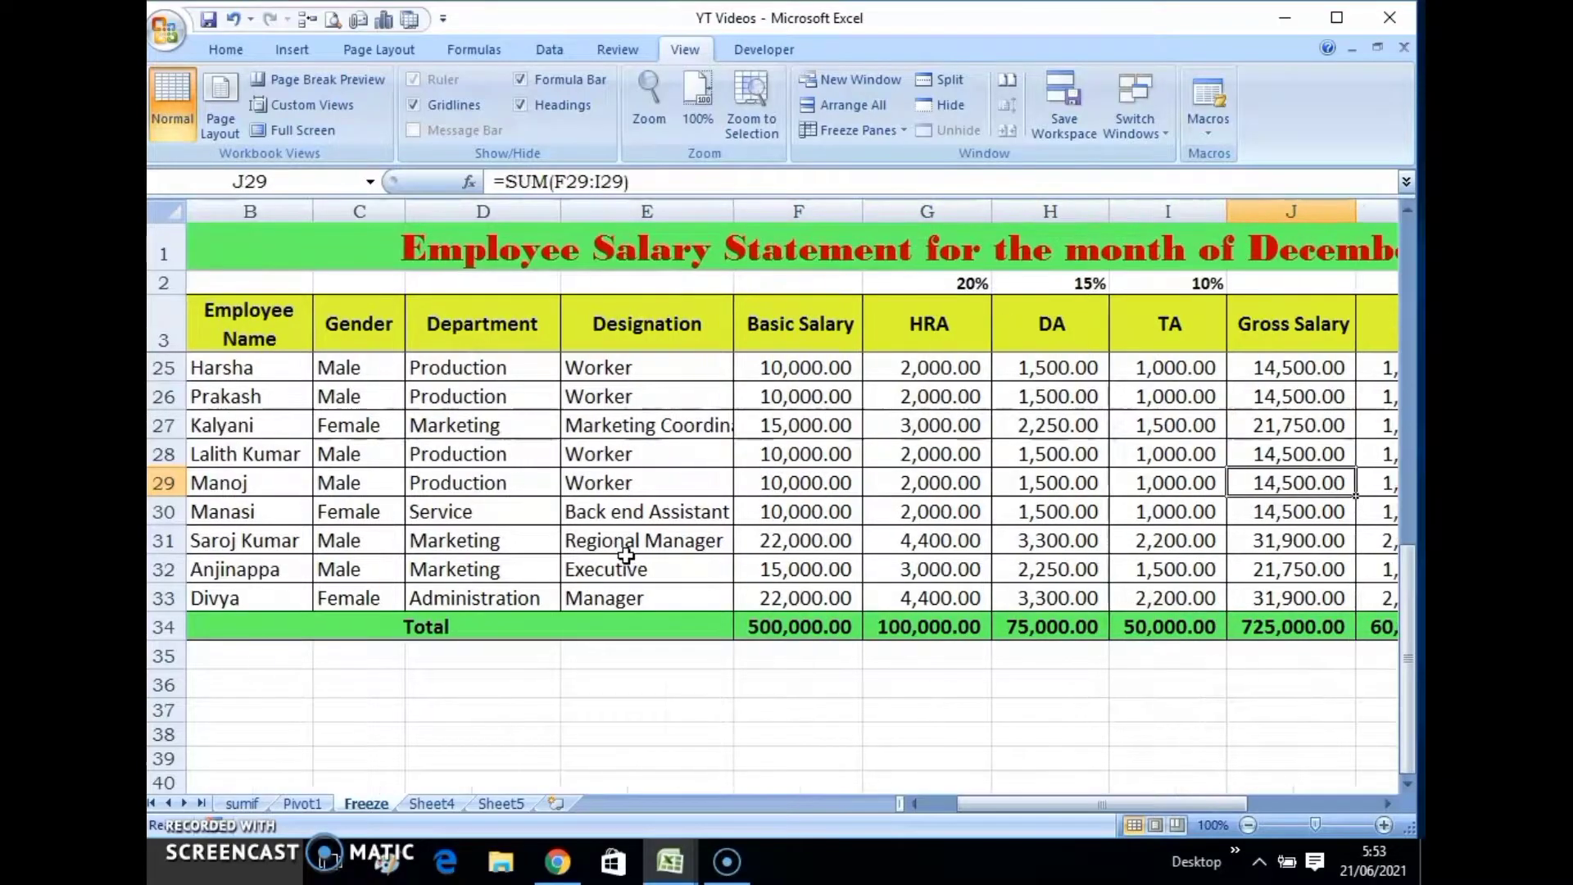
pyautogui.press('Right')
pyautogui.press('Right')
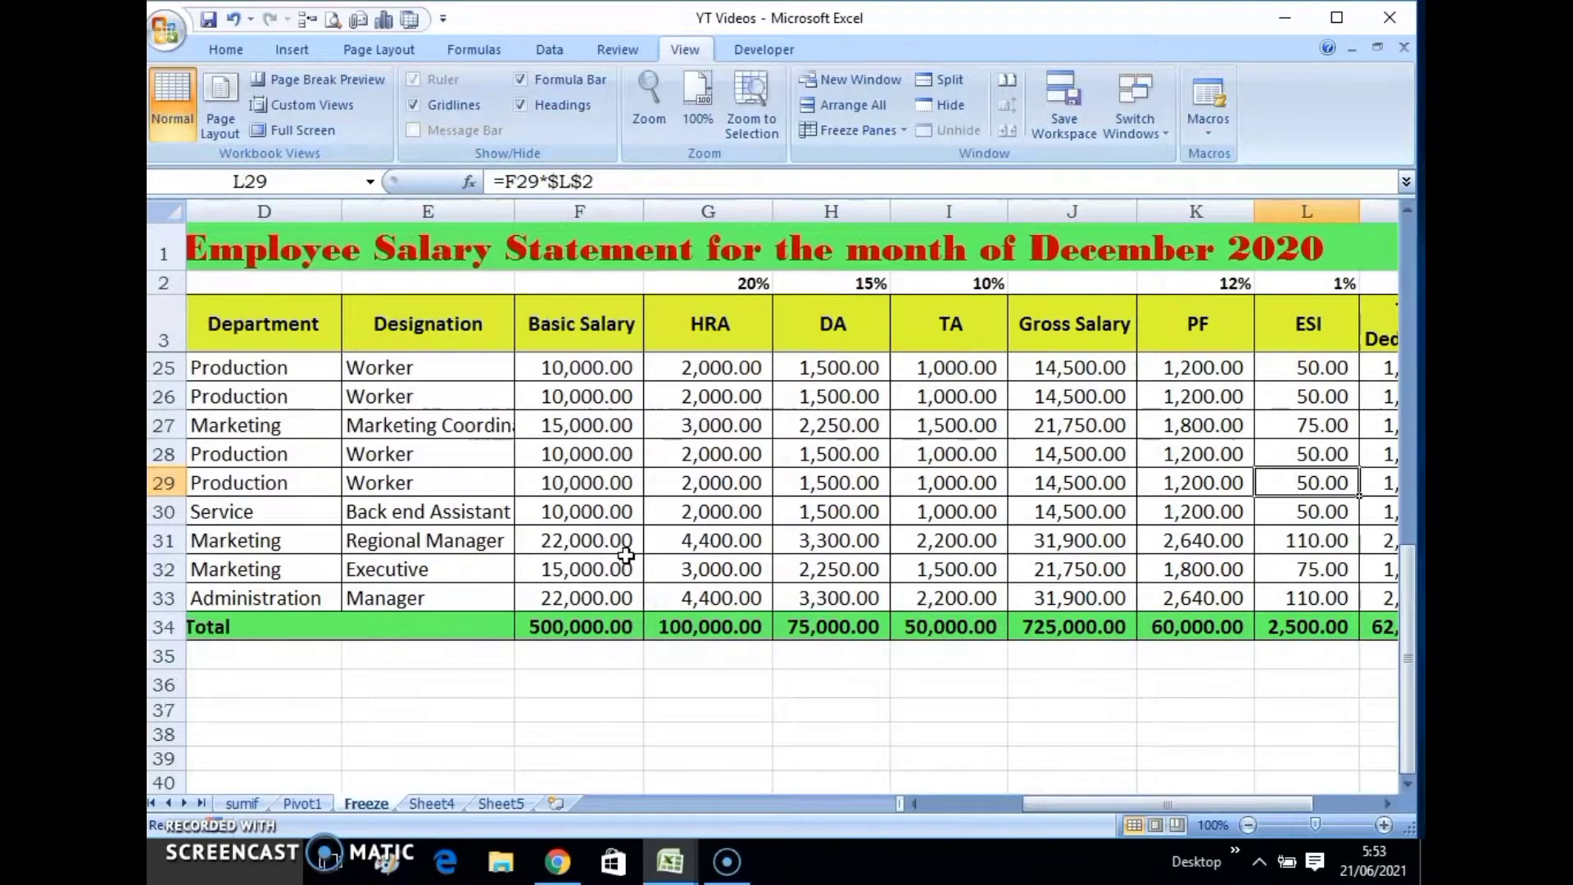
pyautogui.press('Left')
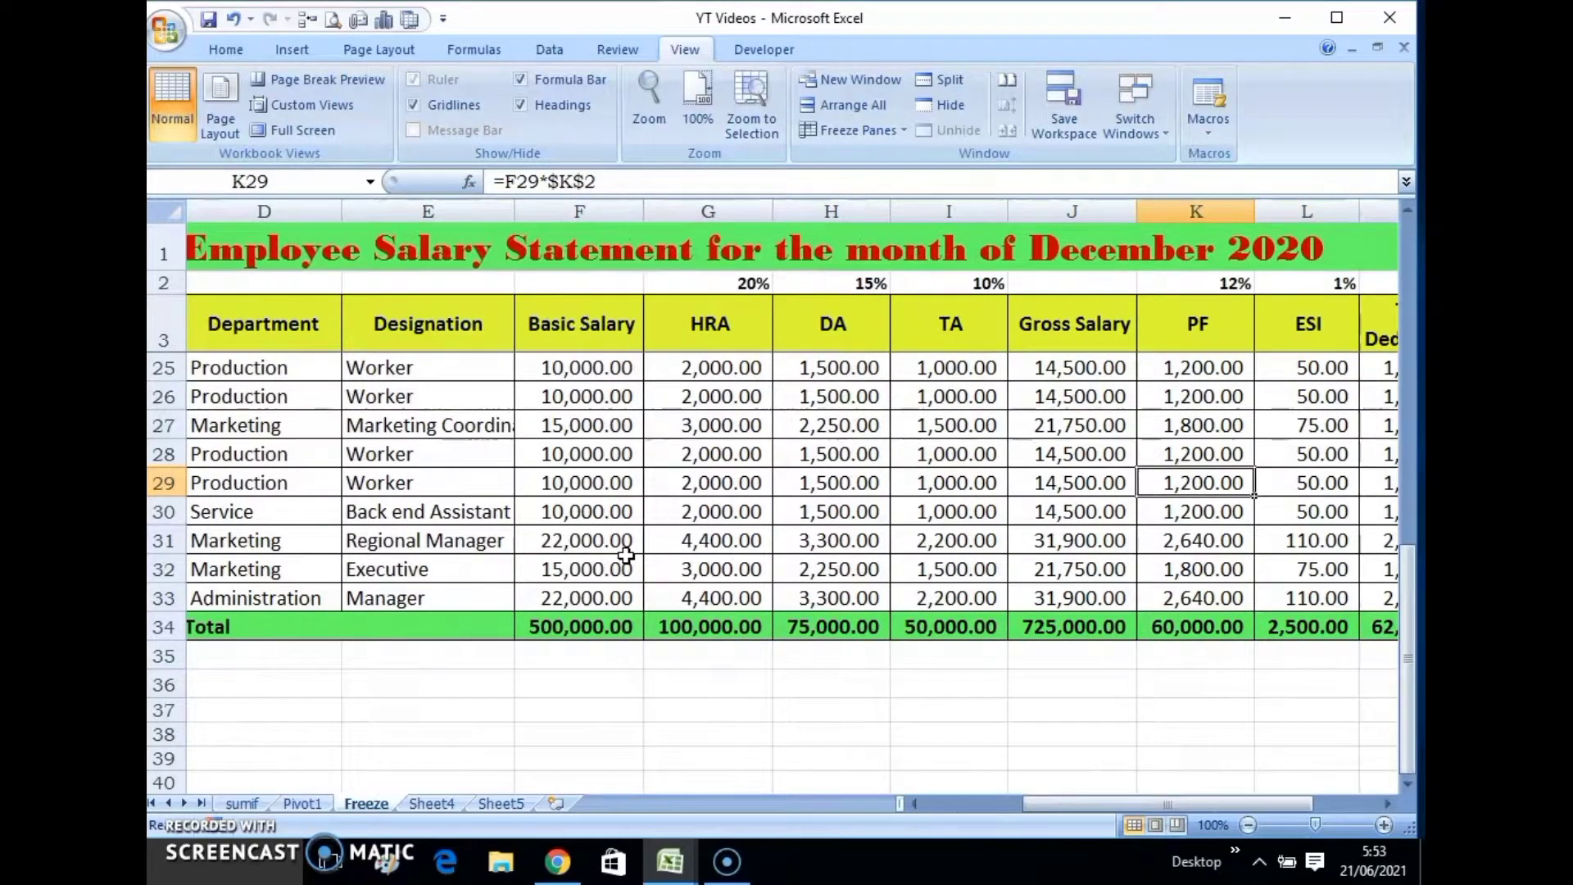
pyautogui.click(1193, 481)
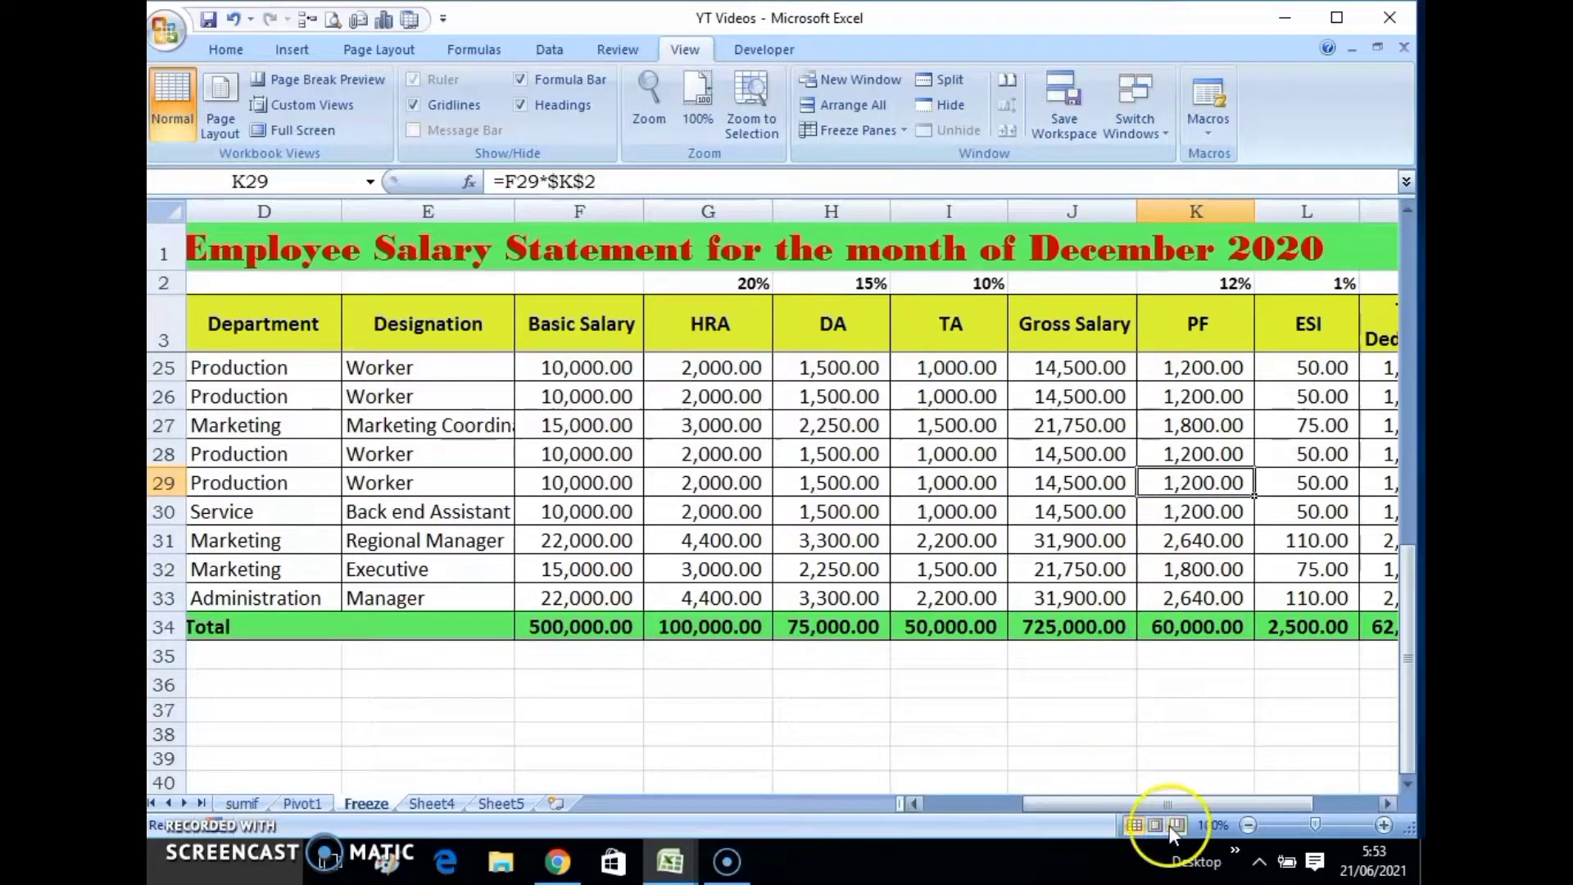
pyautogui.moveTo(1216, 803); pyautogui.dragTo(1298, 805)
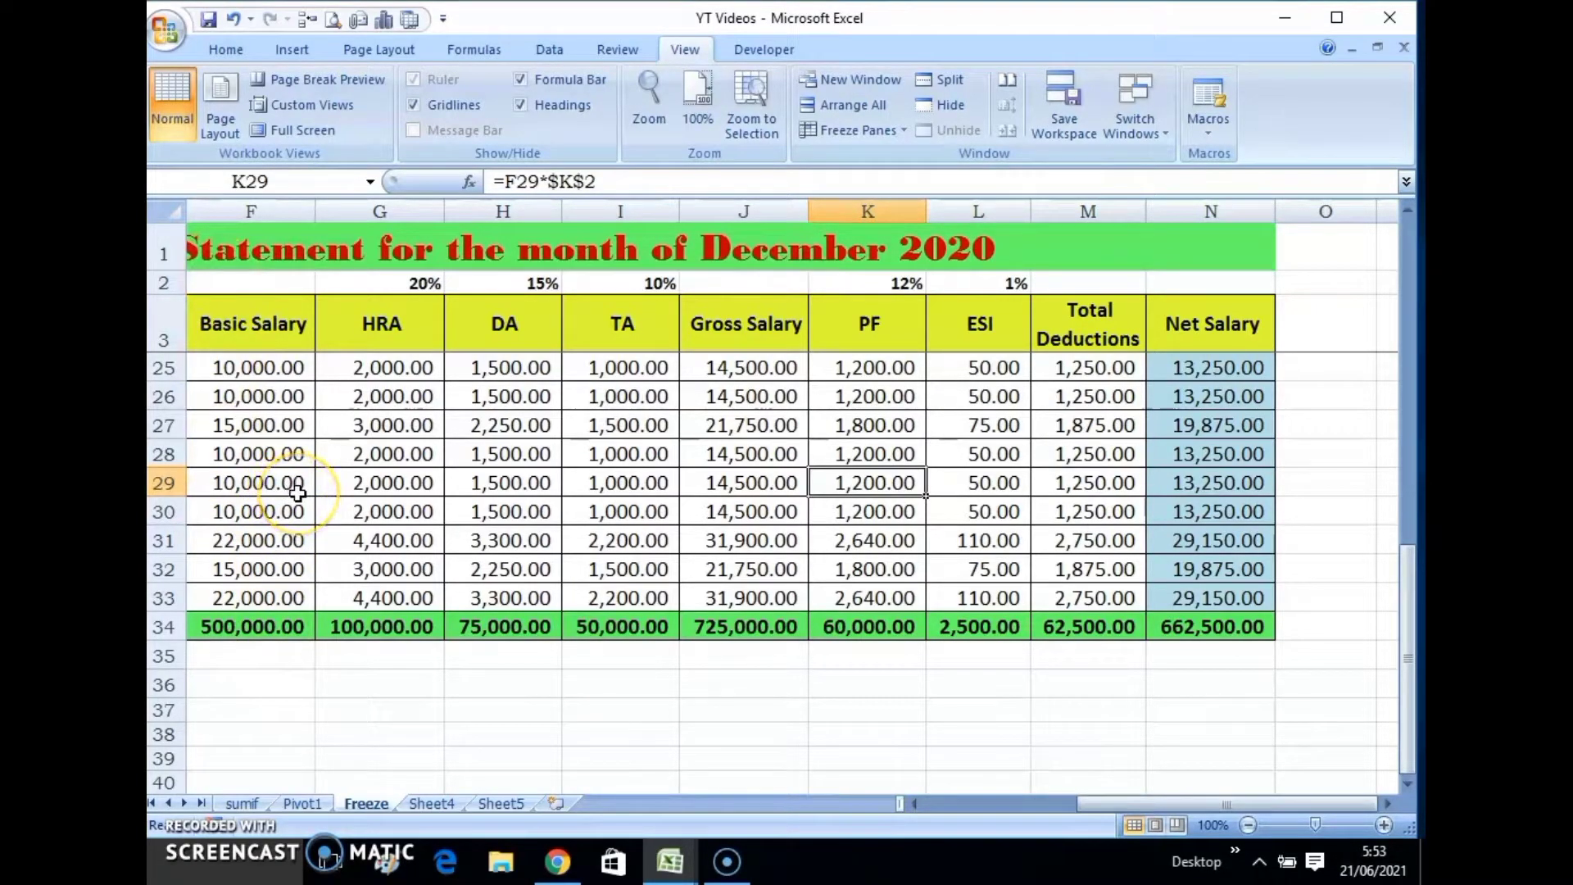
pyautogui.click(1004, 509)
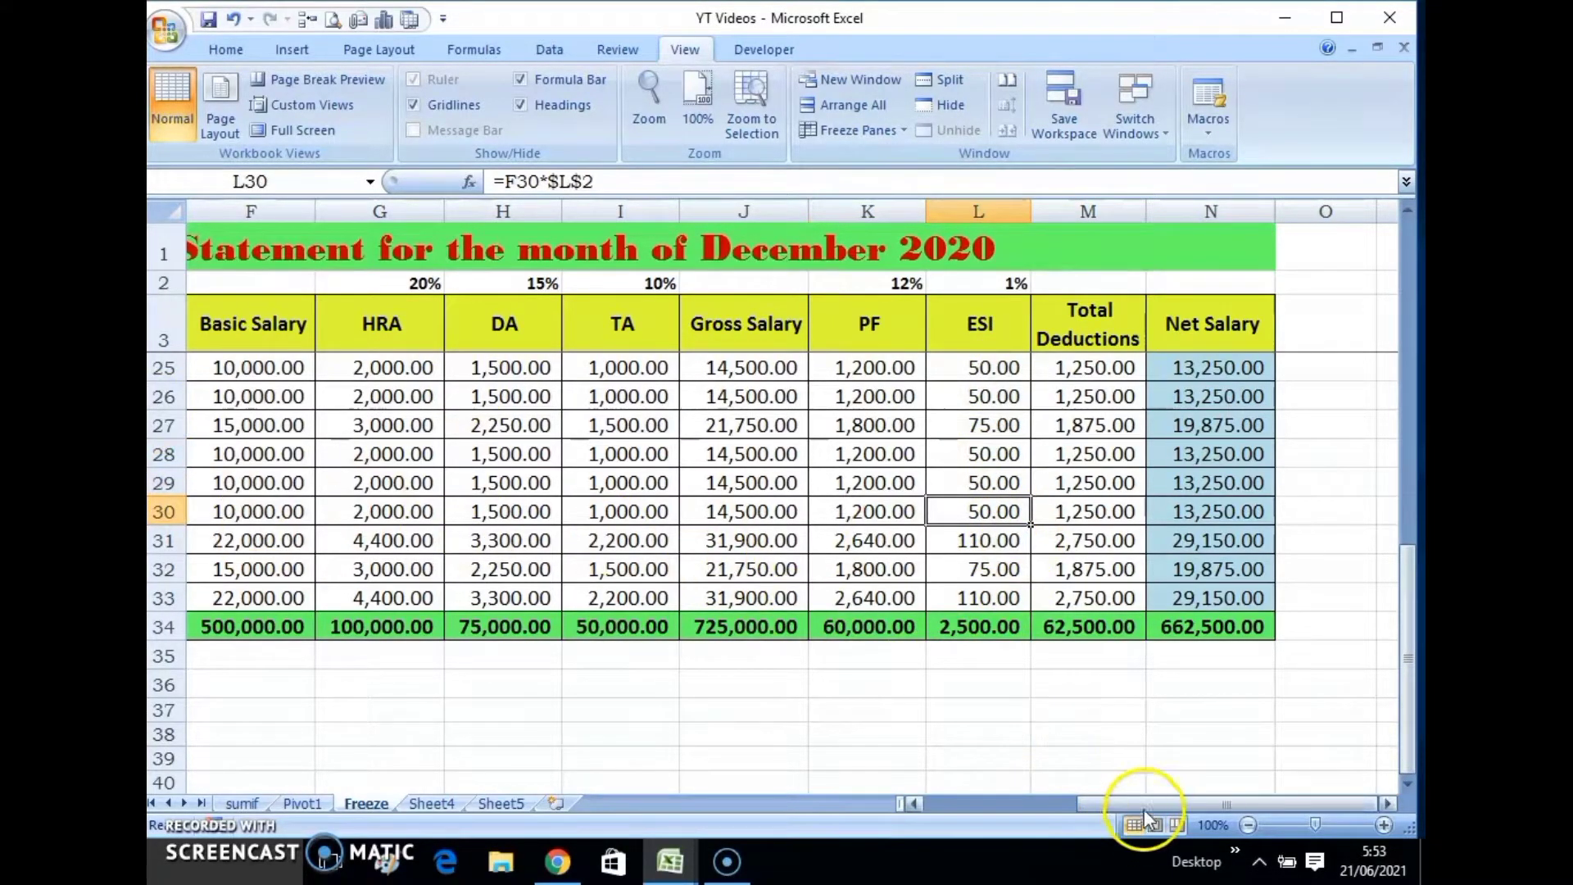
pyautogui.moveTo(1147, 807); pyautogui.dragTo(992, 807)
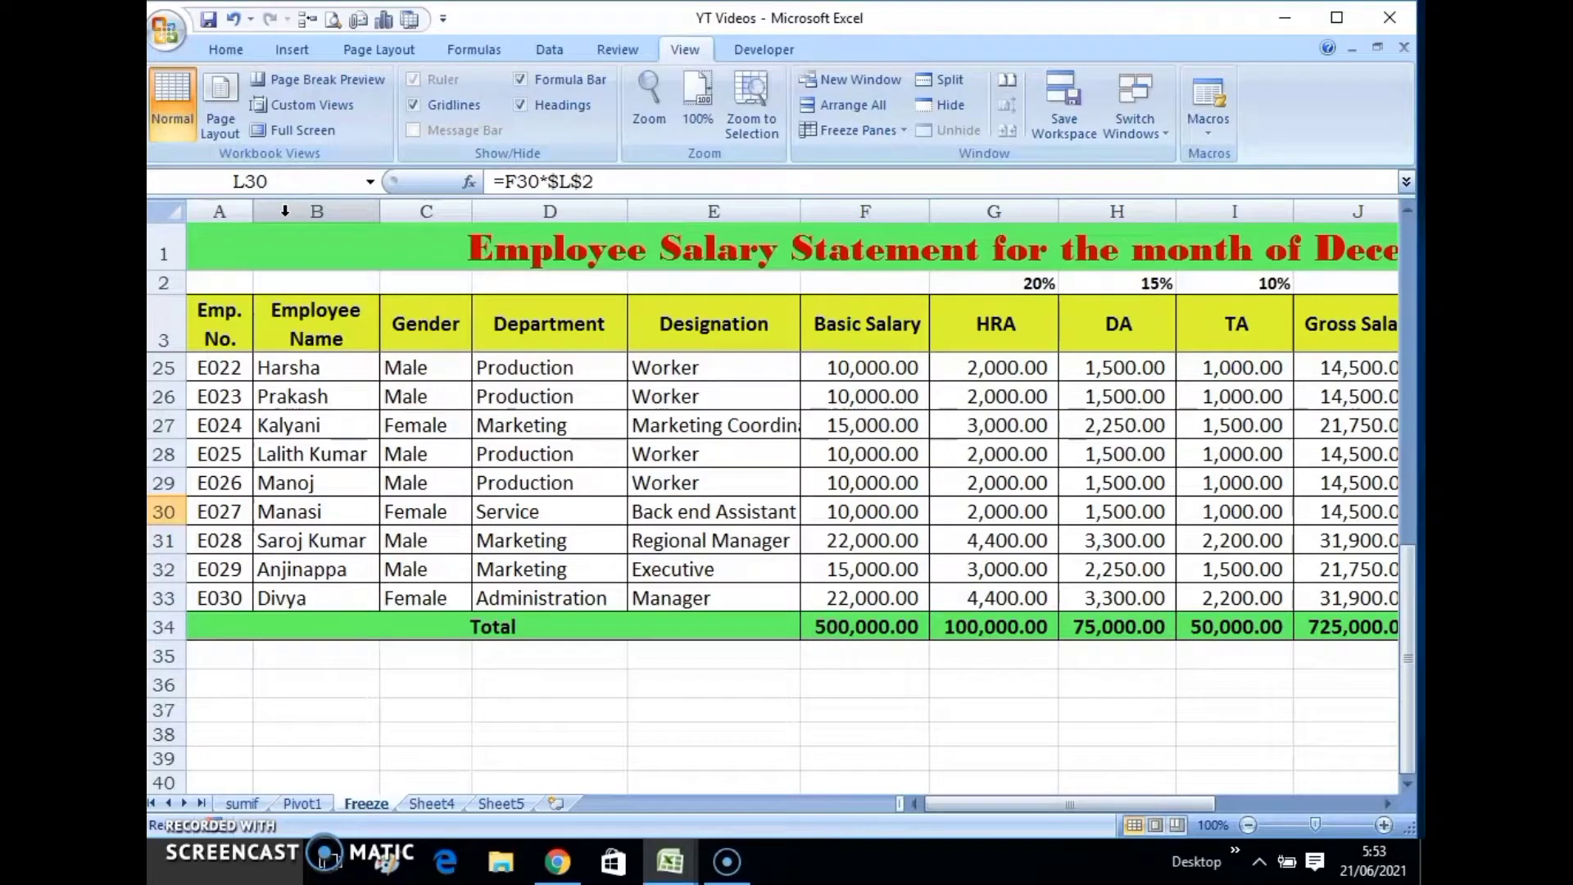
pyautogui.scroll(6, 604, 450)
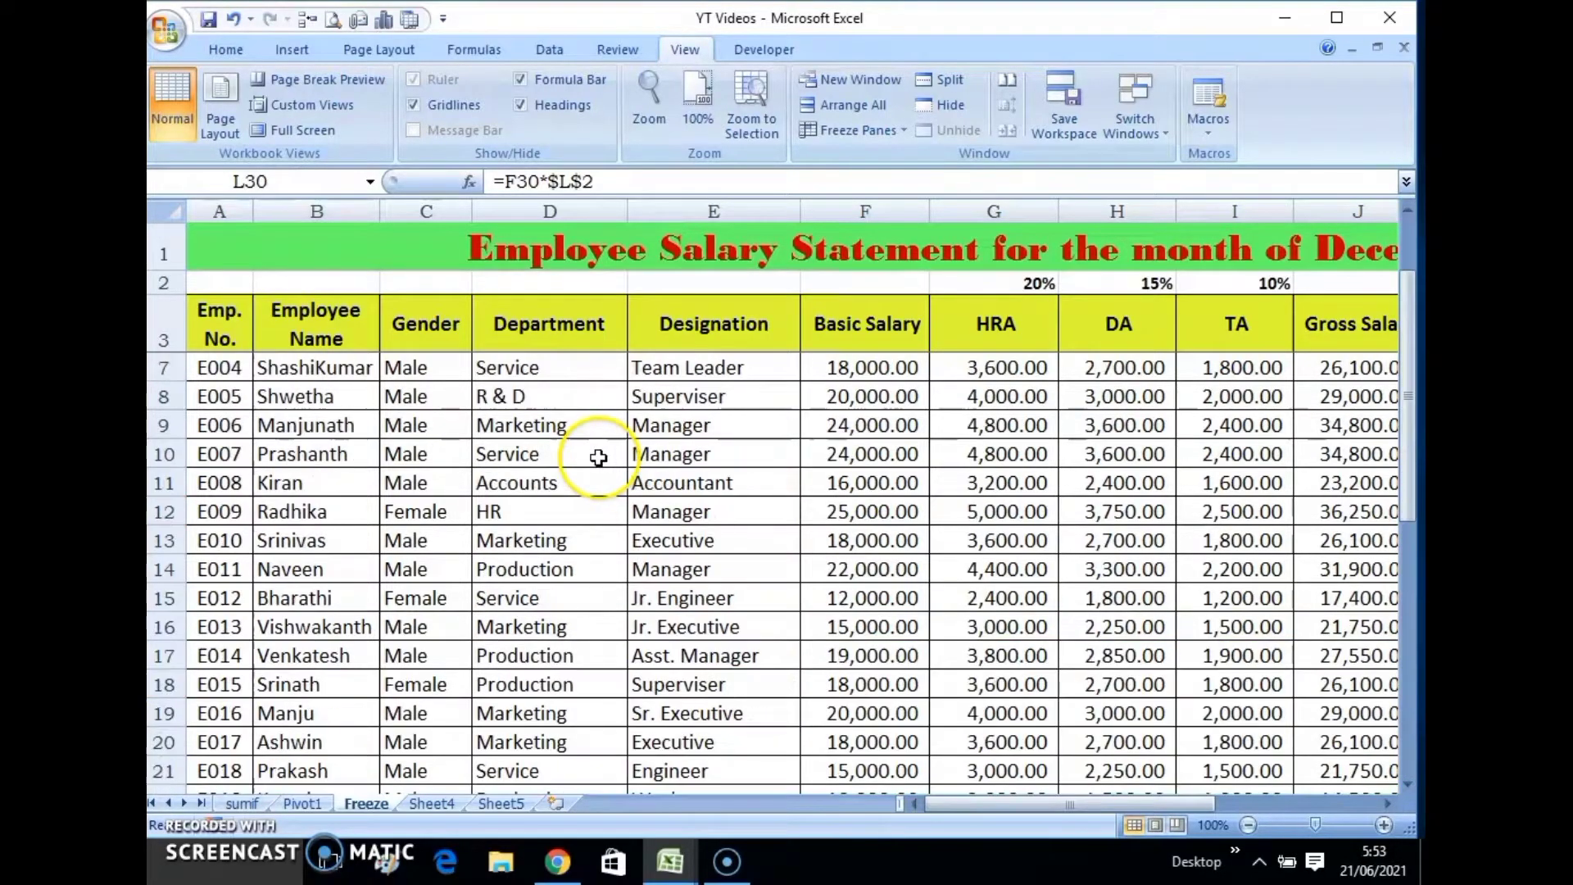
pyautogui.scroll(1, 597, 449)
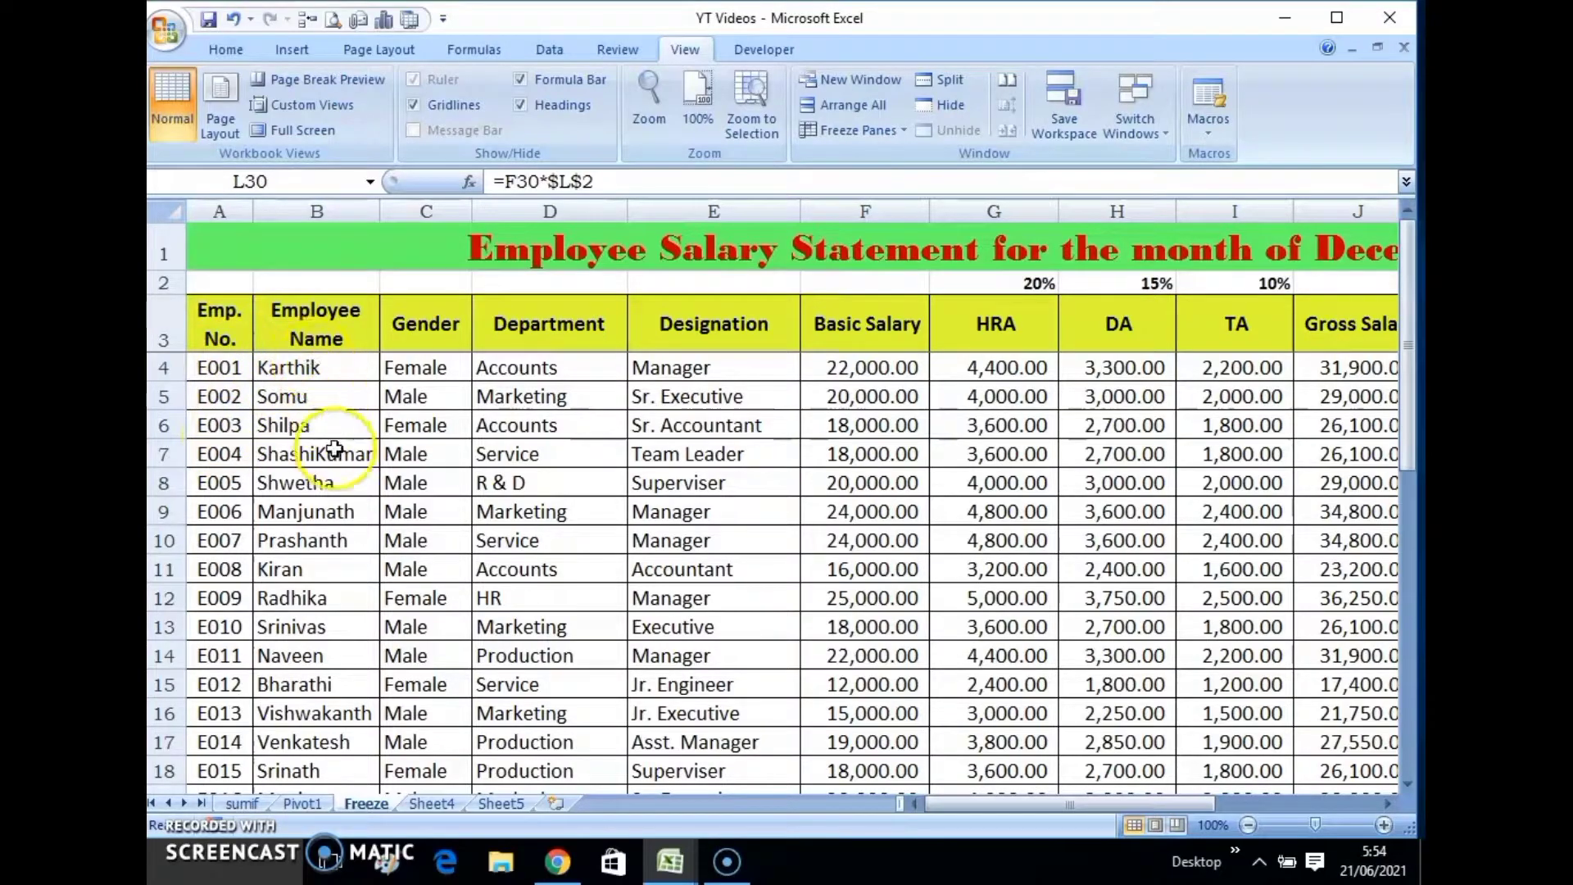
# Select column C and clear all existing frozen rows and columns
pyautogui.click(435, 210)
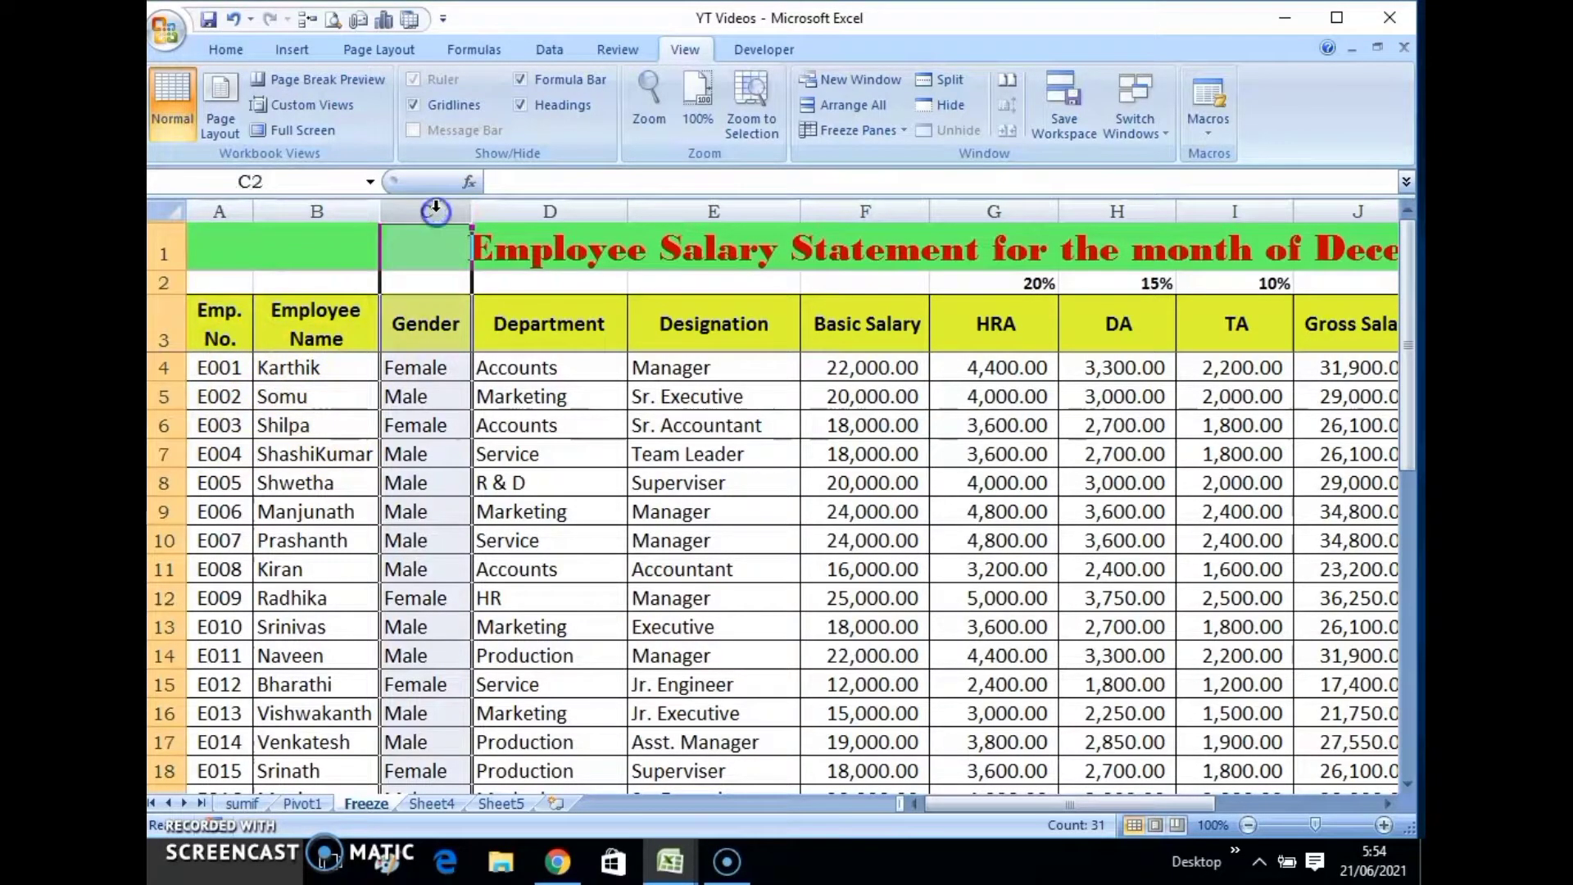
pyautogui.click(899, 133)
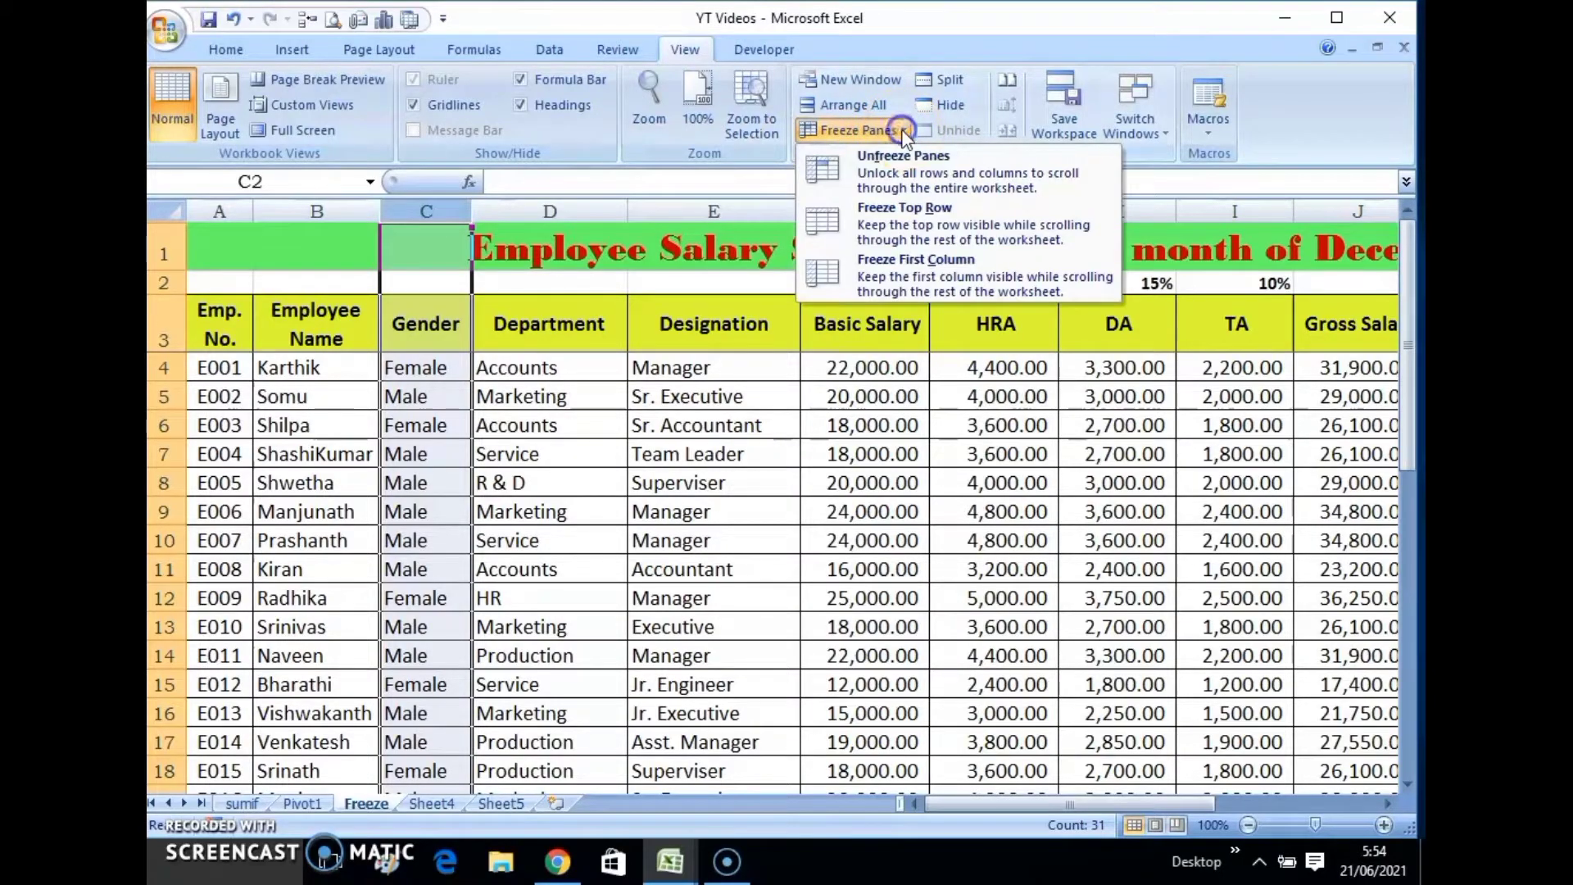
pyautogui.click(887, 187)
pyautogui.click(875, 323)
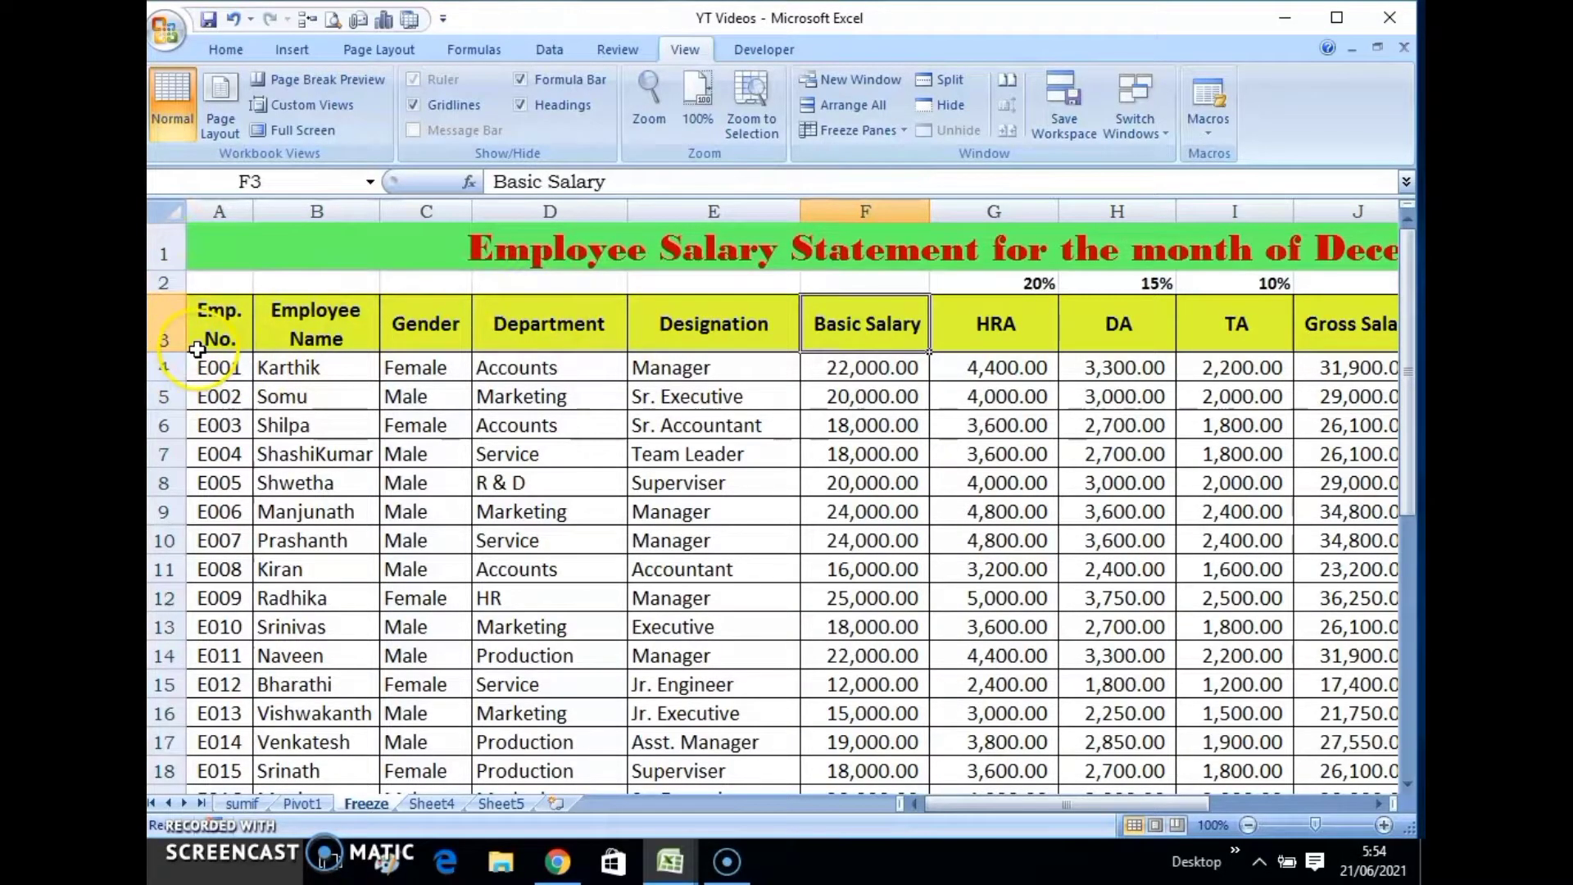
pyautogui.click(904, 132)
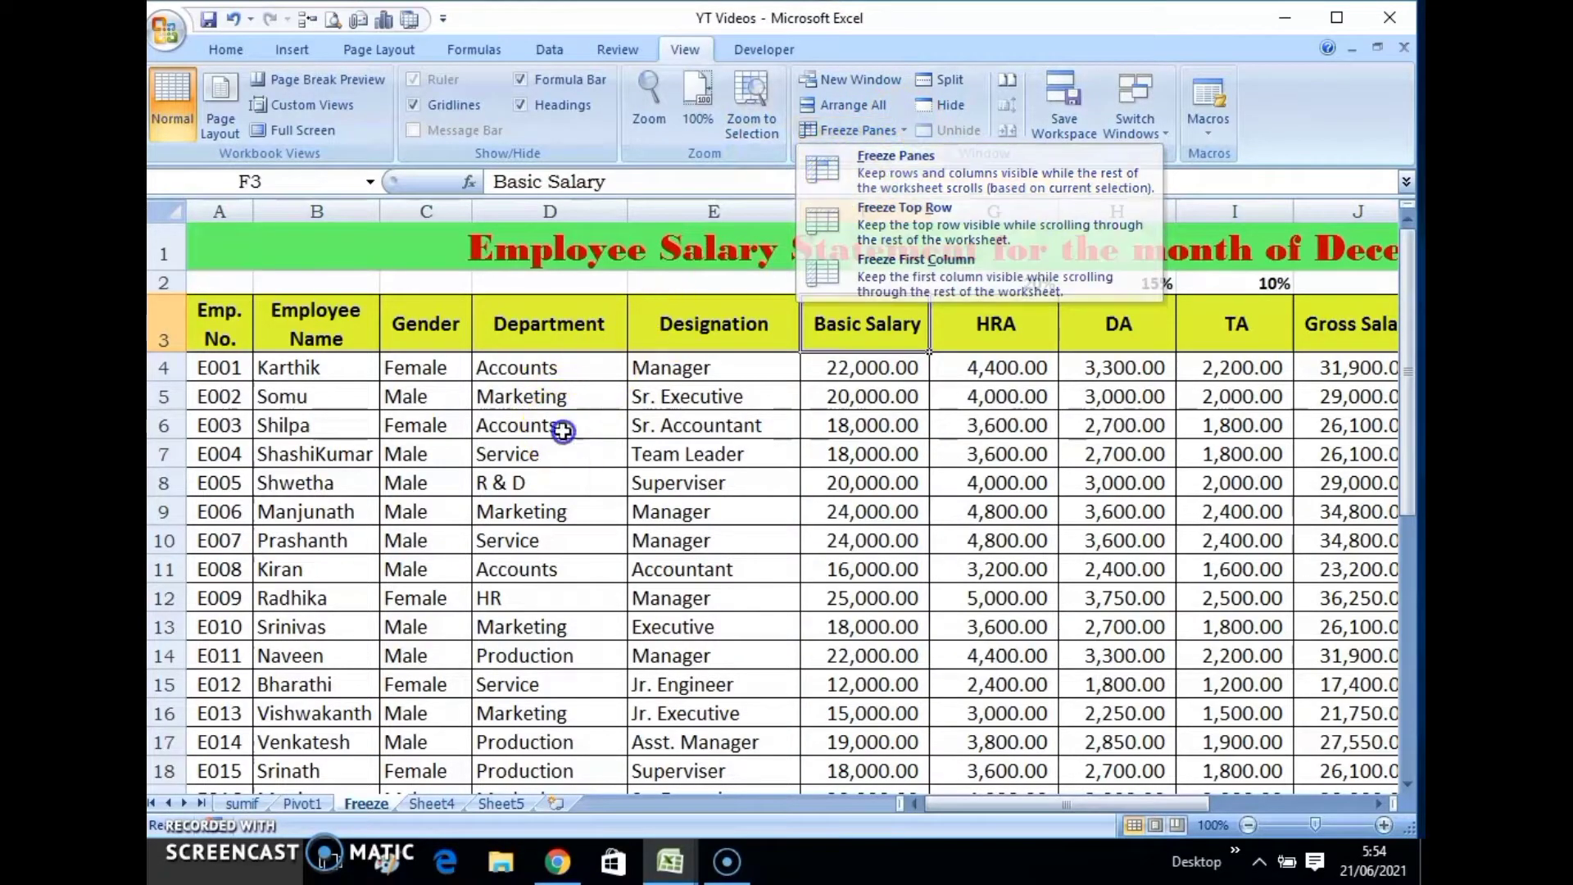
pyautogui.click(563, 432)
# Reselect column C and freeze panes so the Emp. No. and Employee Name columns stay fixed
pyautogui.click(426, 212)
pyautogui.click(890, 140)
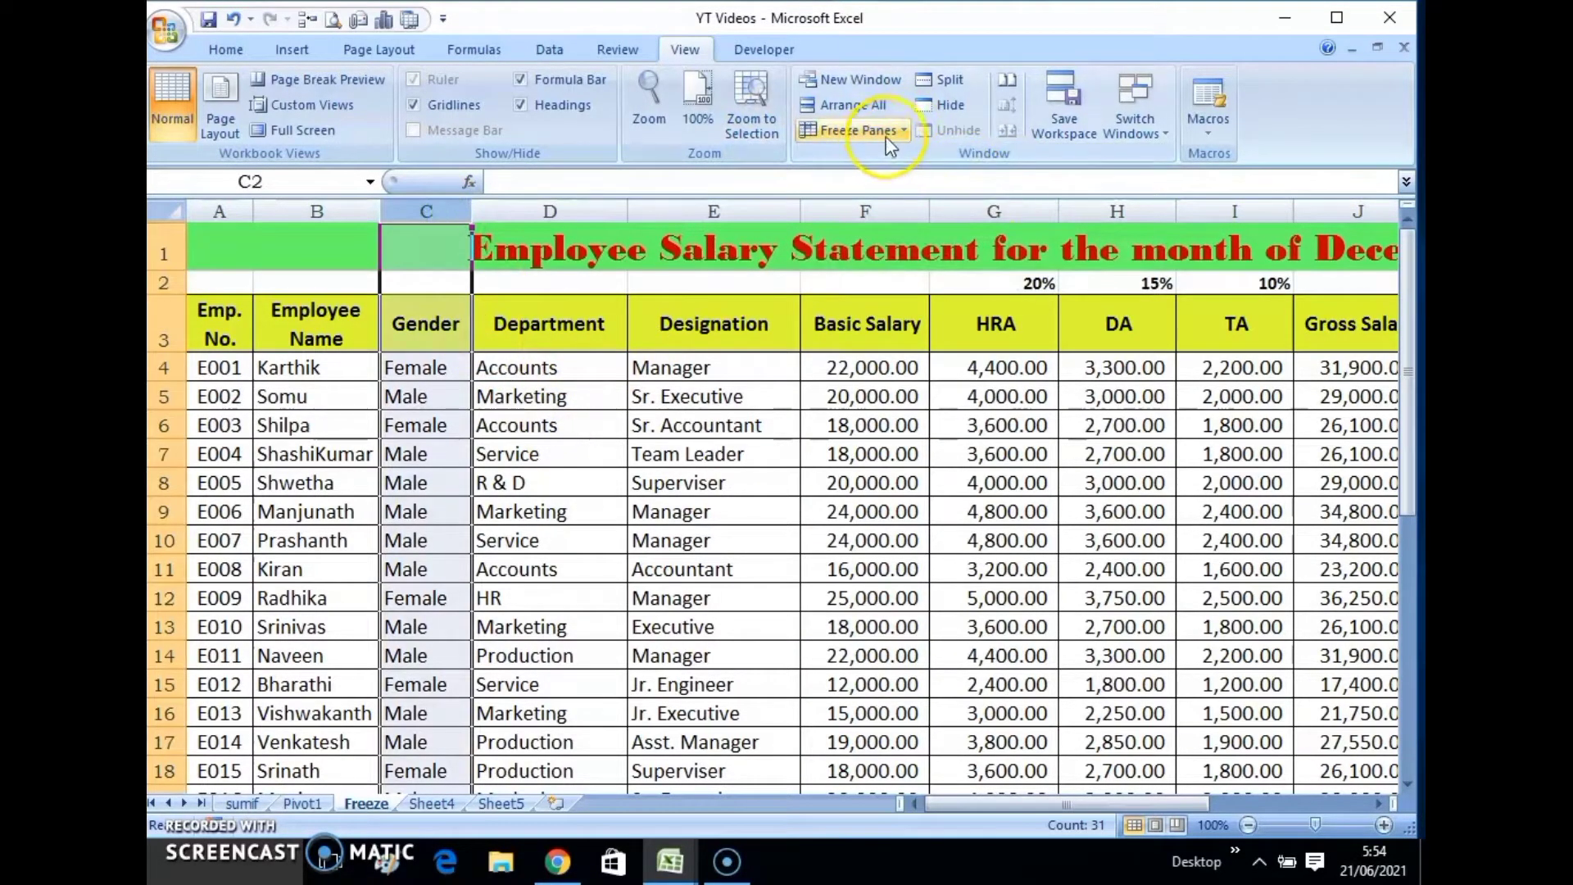
pyautogui.click(902, 131)
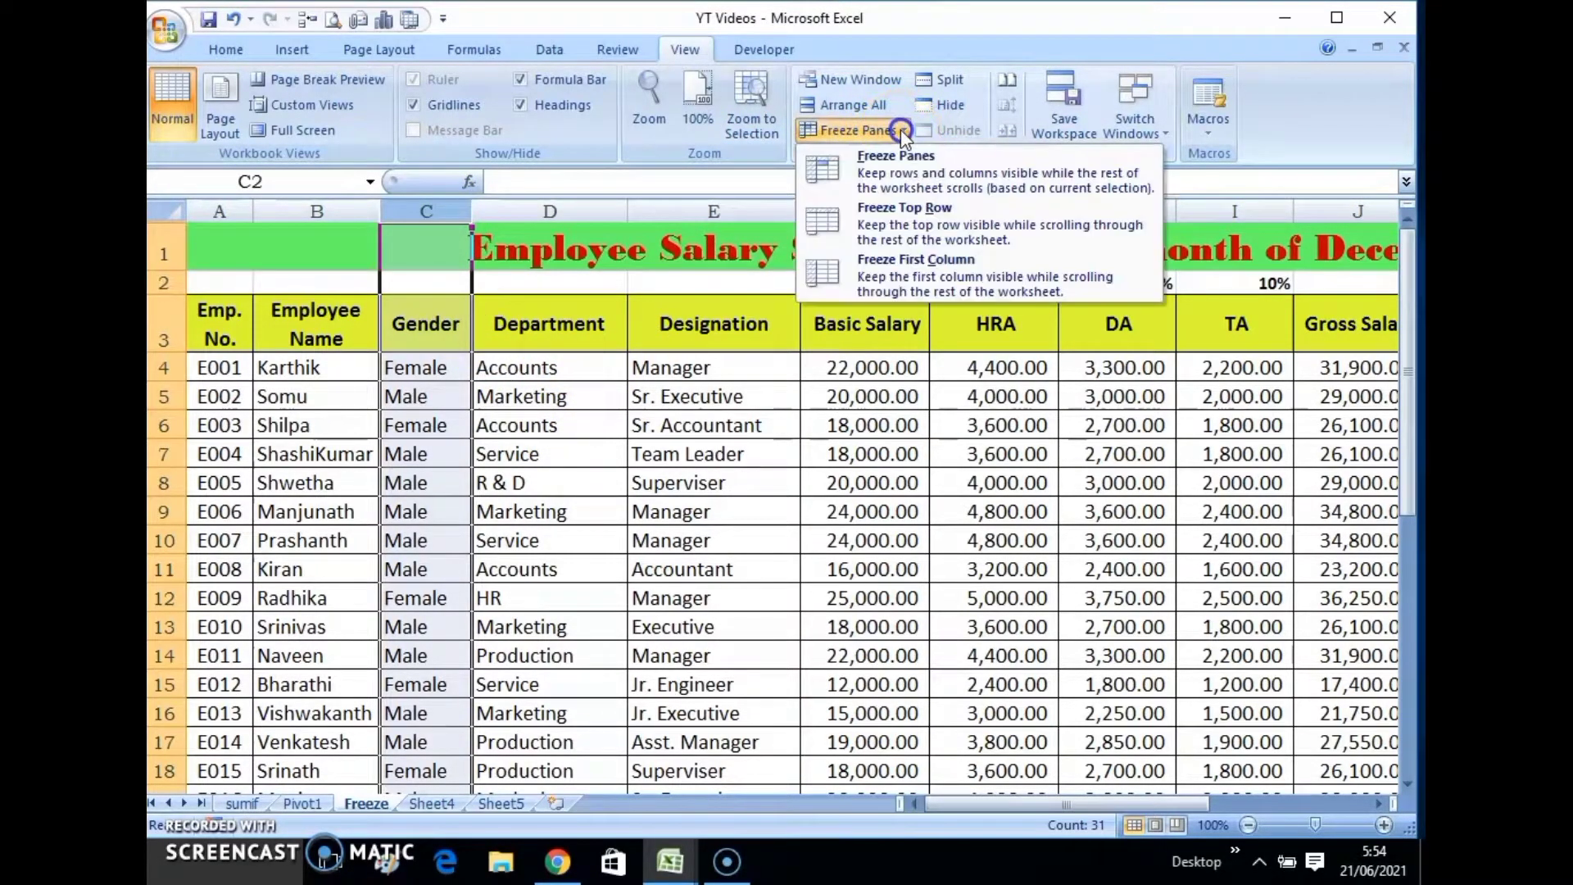
pyautogui.click(905, 174)
pyautogui.click(860, 455)
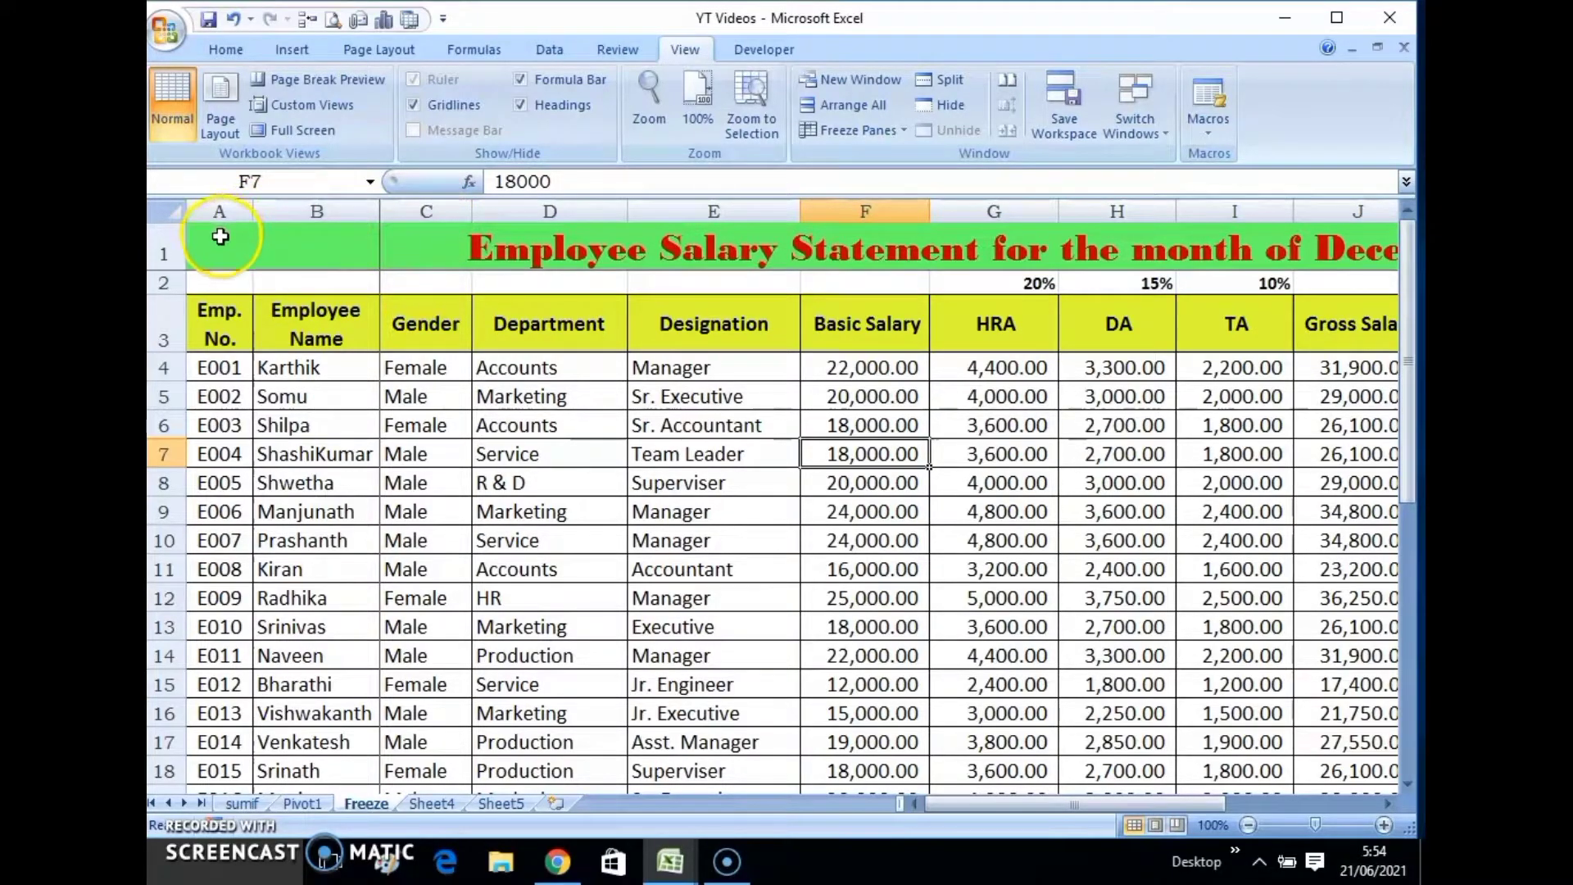
pyautogui.click(517, 396)
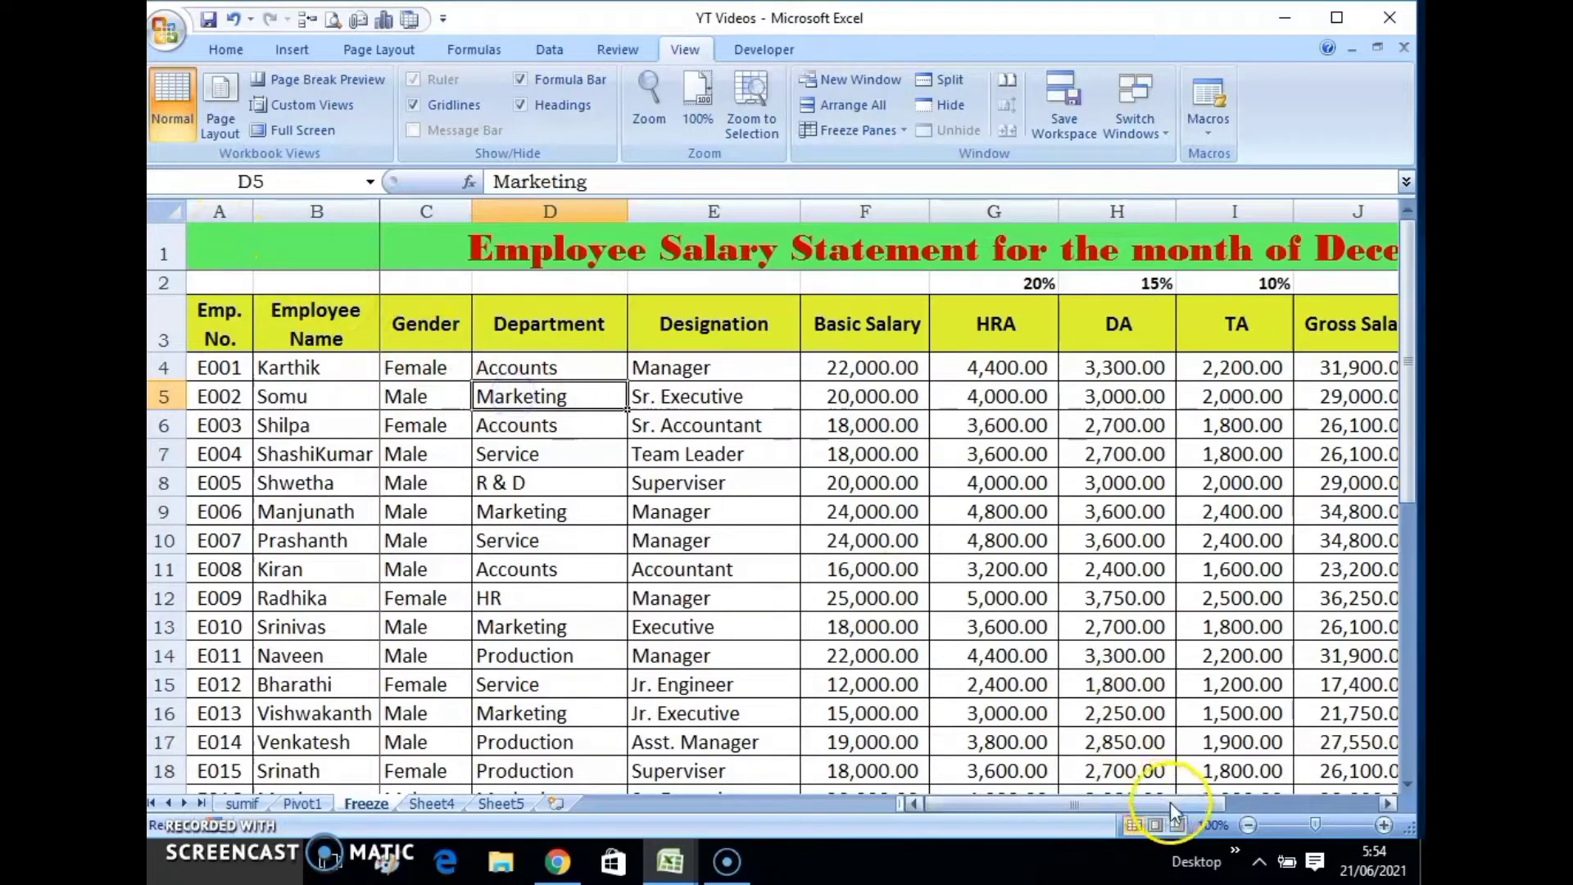
pyautogui.moveTo(1170, 803)
pyautogui.mouseDown()
pyautogui.moveTo(1277, 799)
pyautogui.moveTo(1264, 803)
pyautogui.mouseUp()
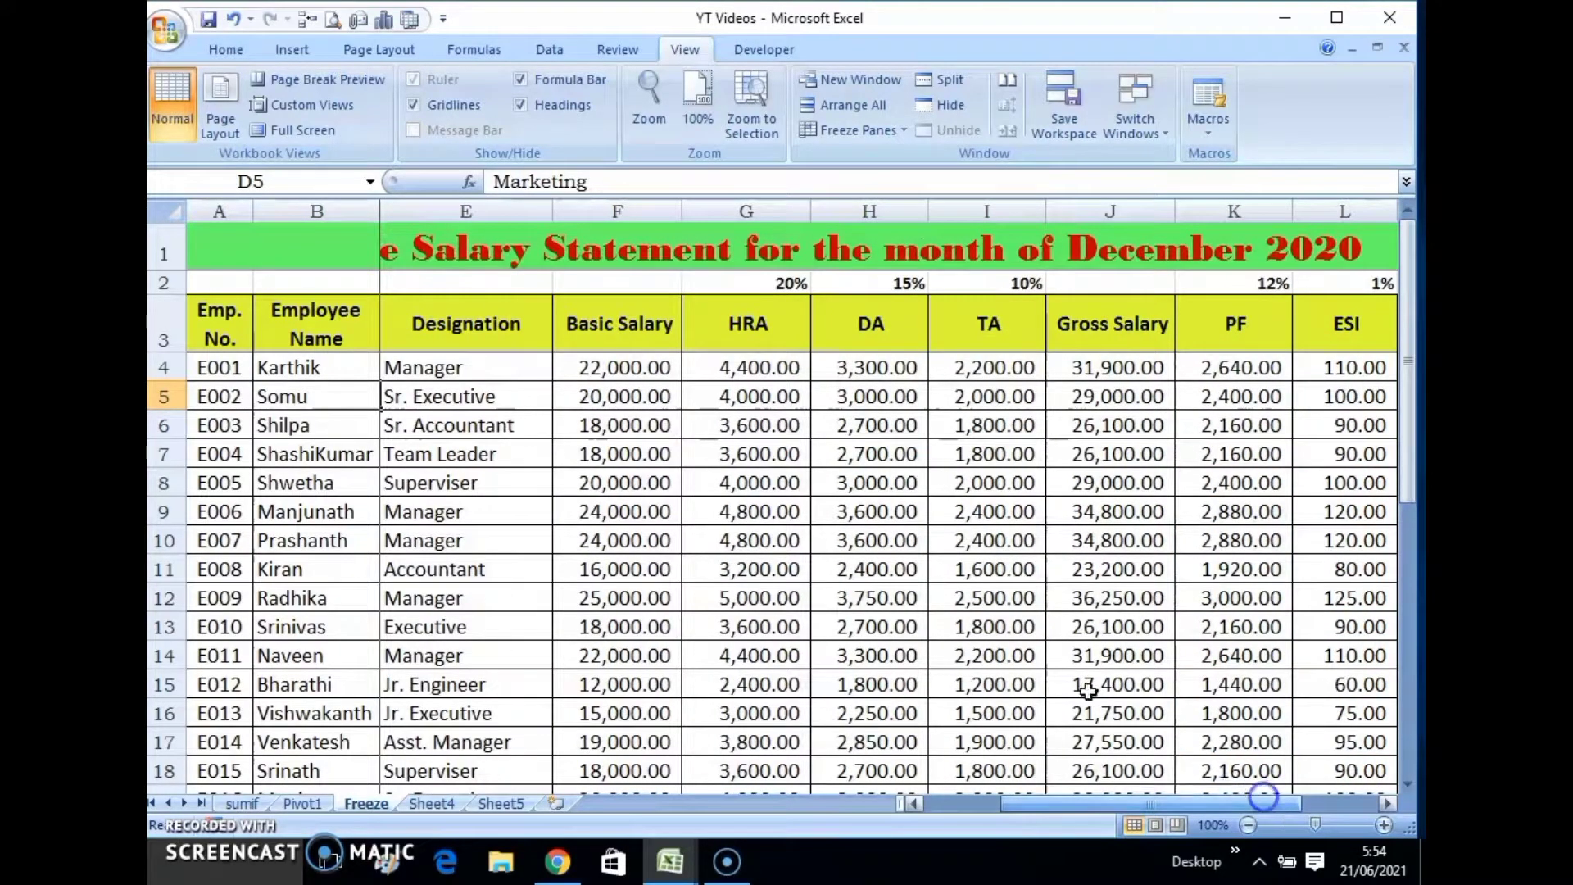
pyautogui.scroll(-1, 1036, 649)
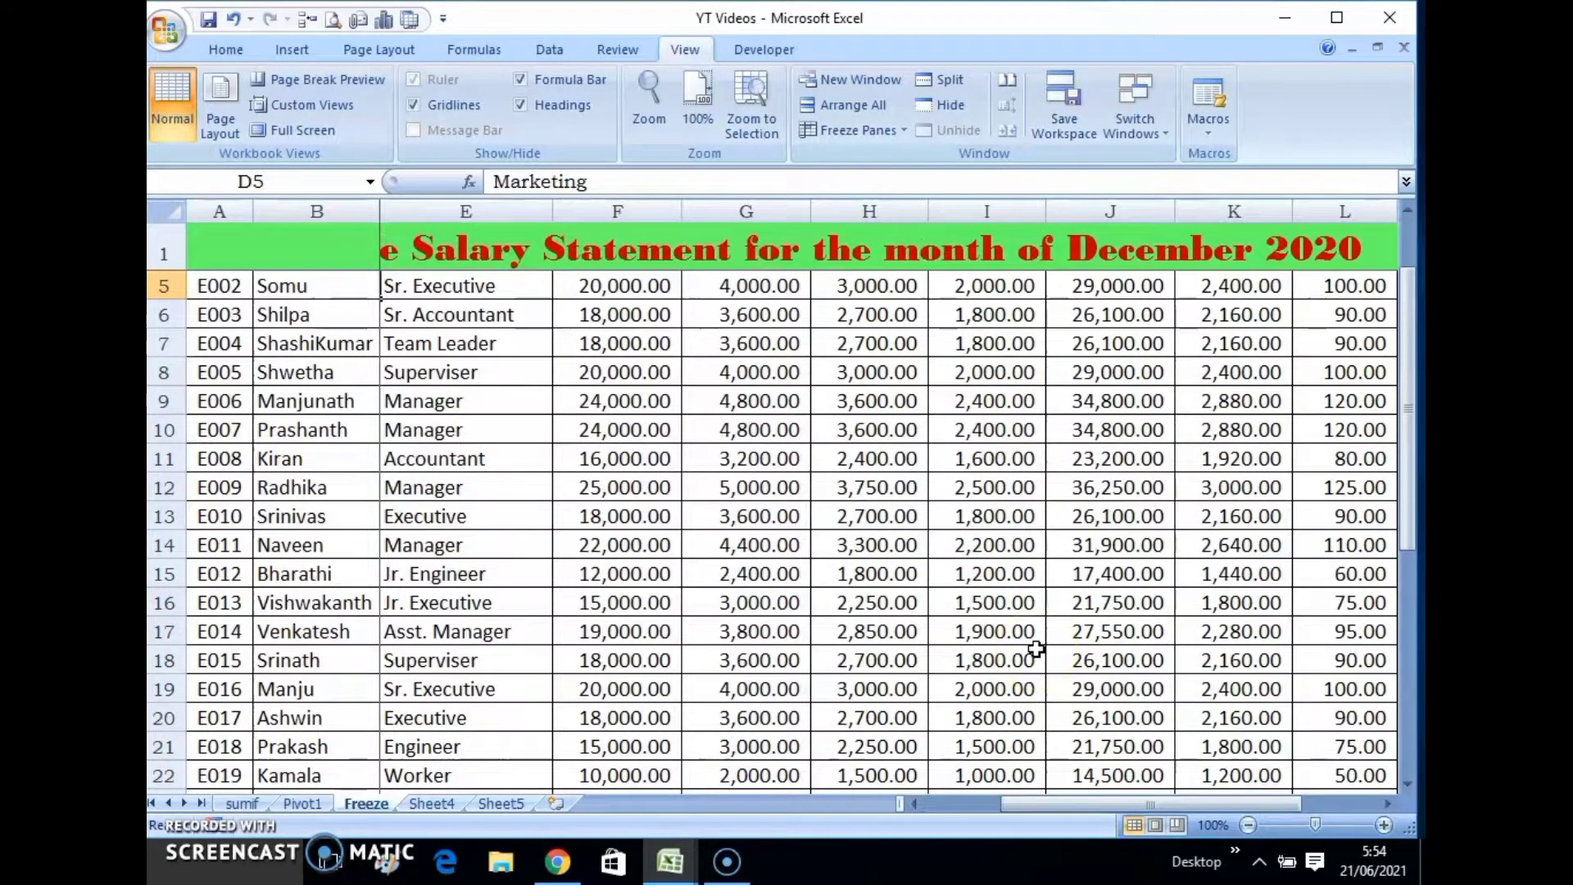
pyautogui.scroll(1, 1037, 650)
pyautogui.scroll(-3, 1037, 649)
pyautogui.scroll(2, 1036, 649)
pyautogui.scroll(-2, 1037, 649)
pyautogui.scroll(-4, 1037, 649)
pyautogui.scroll(1, 1039, 654)
pyautogui.scroll(6, 1038, 654)
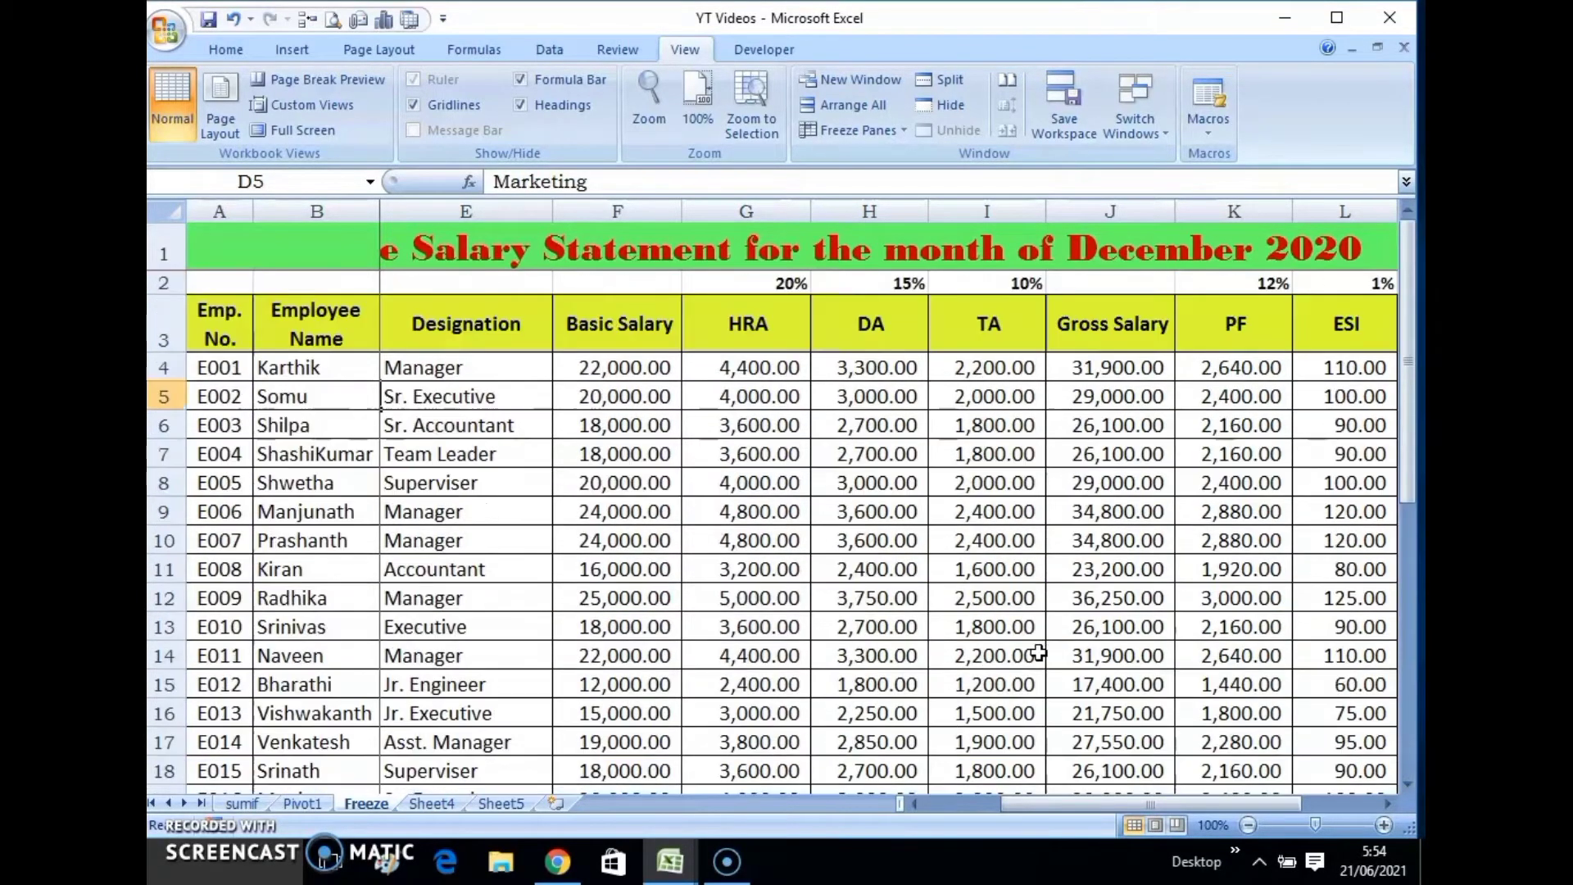
pyautogui.moveTo(1029, 809); pyautogui.dragTo(1175, 798)
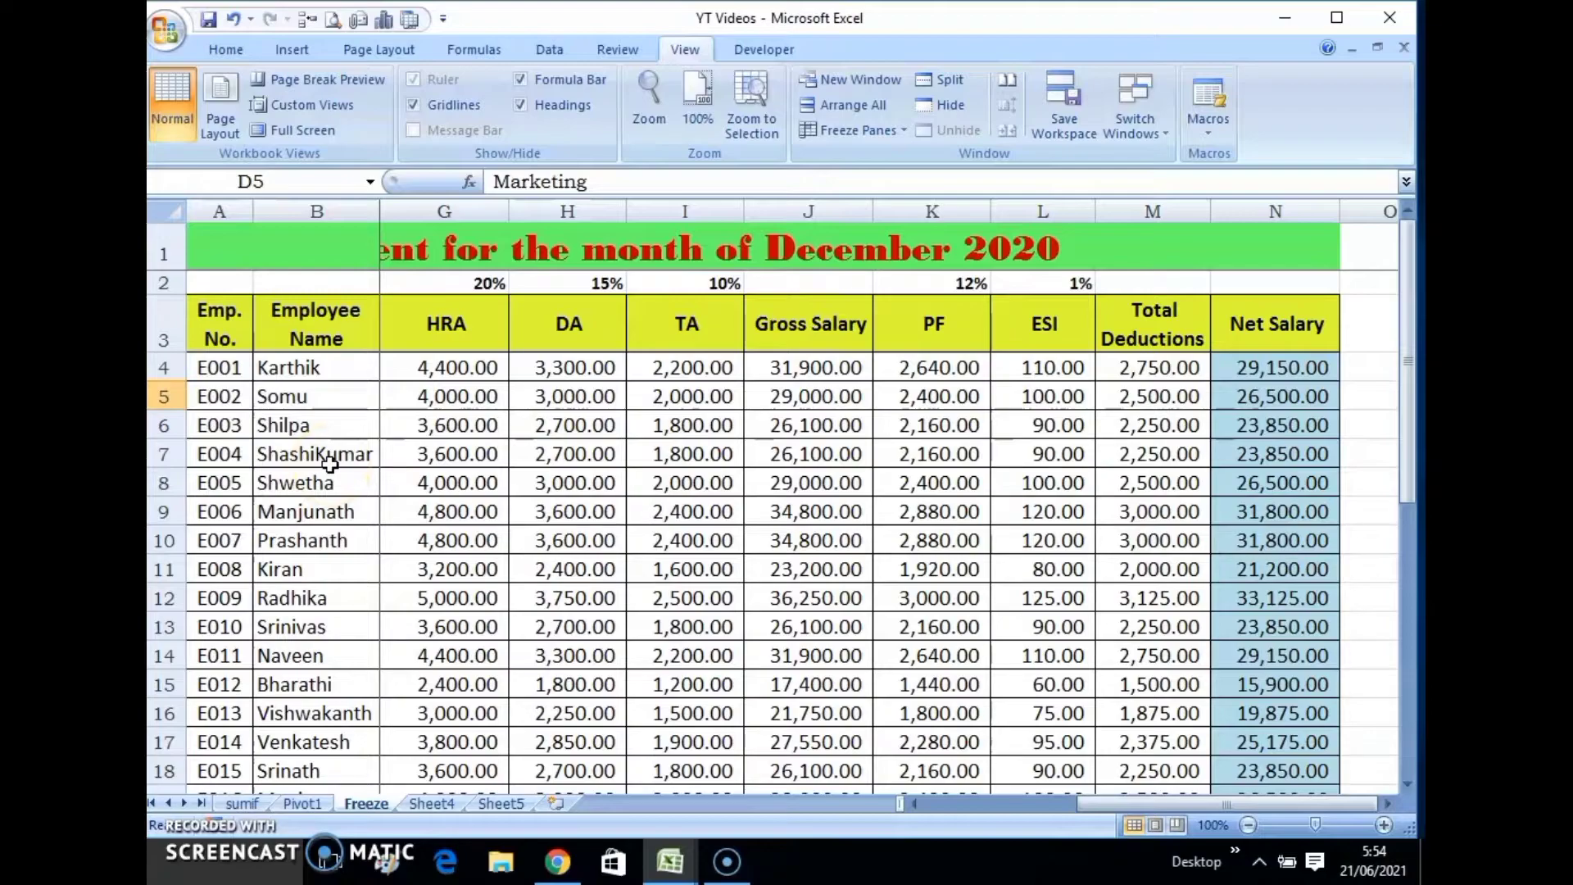
pyautogui.click(323, 389)
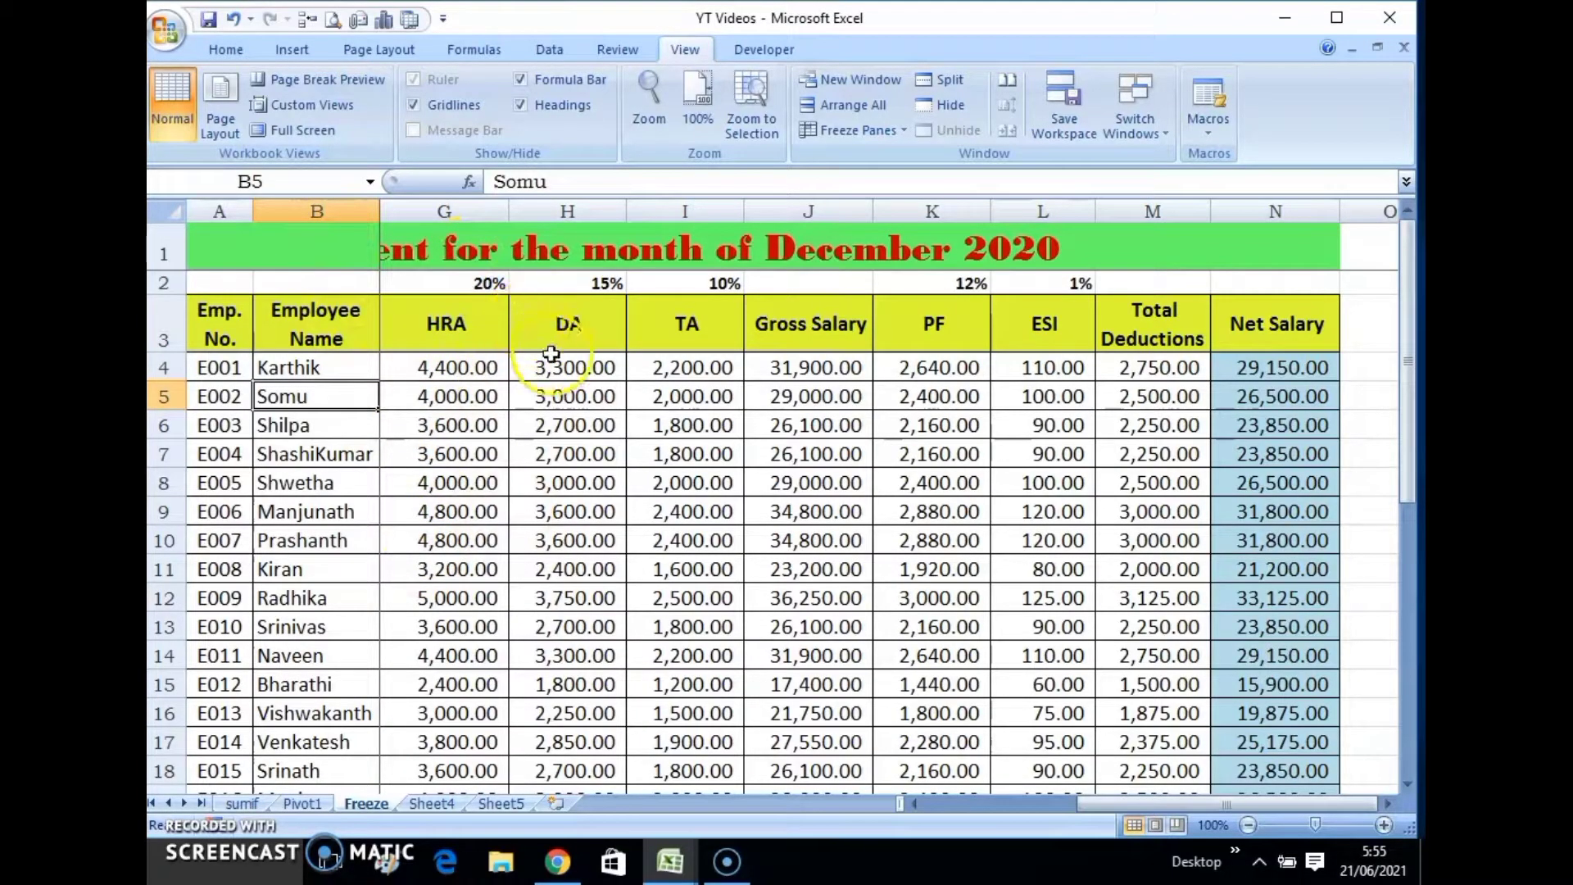
pyautogui.scroll(-2, 550, 498)
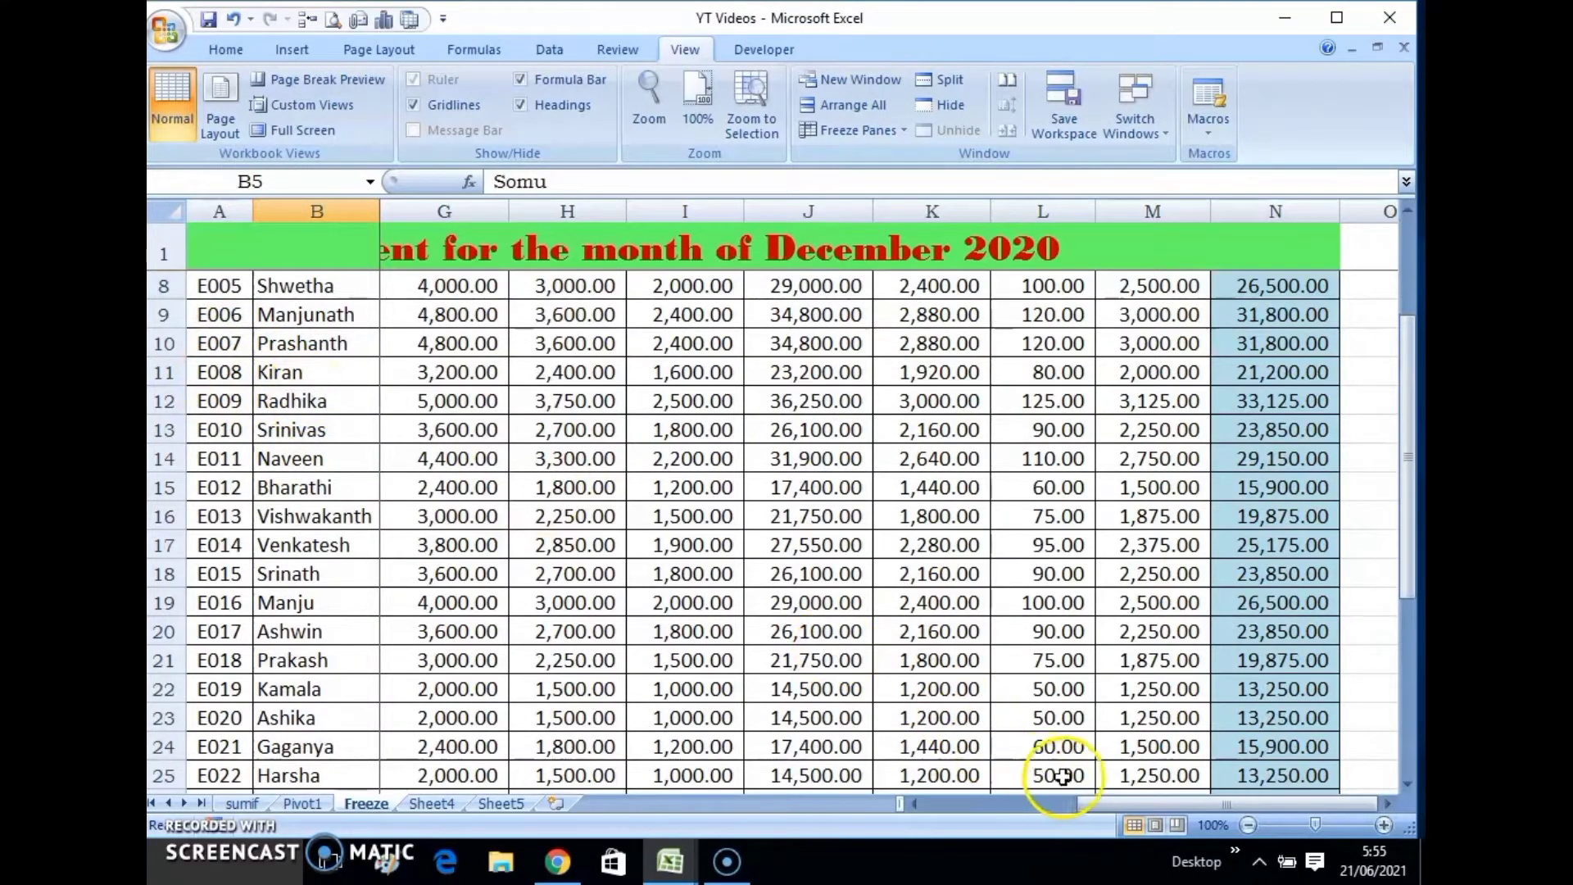
pyautogui.scroll(-1, 849, 570)
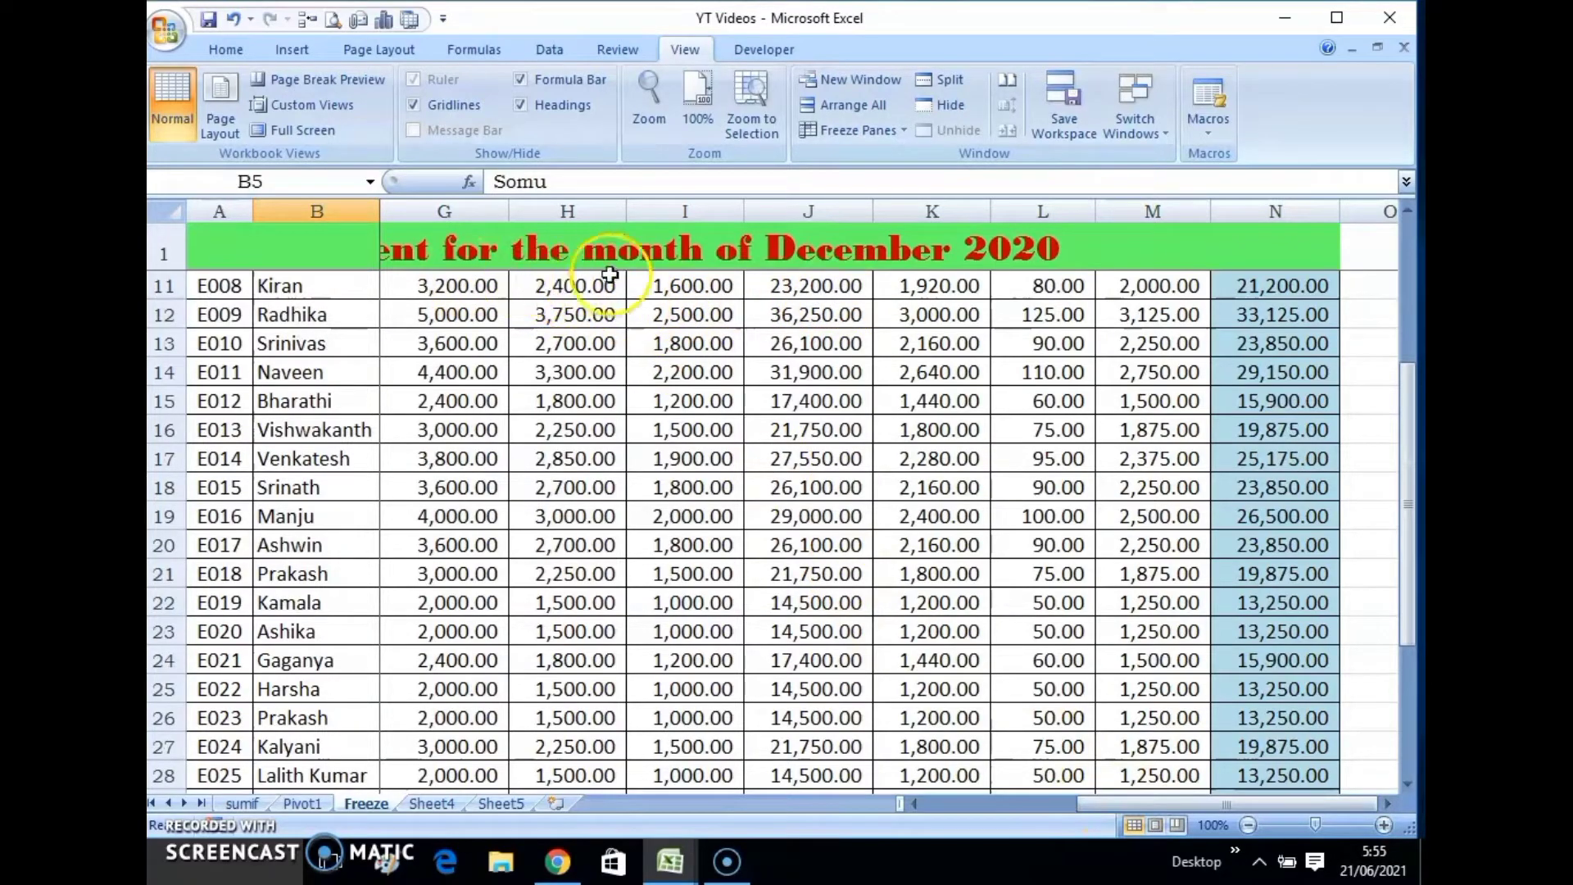
pyautogui.scroll(3, 901, 499)
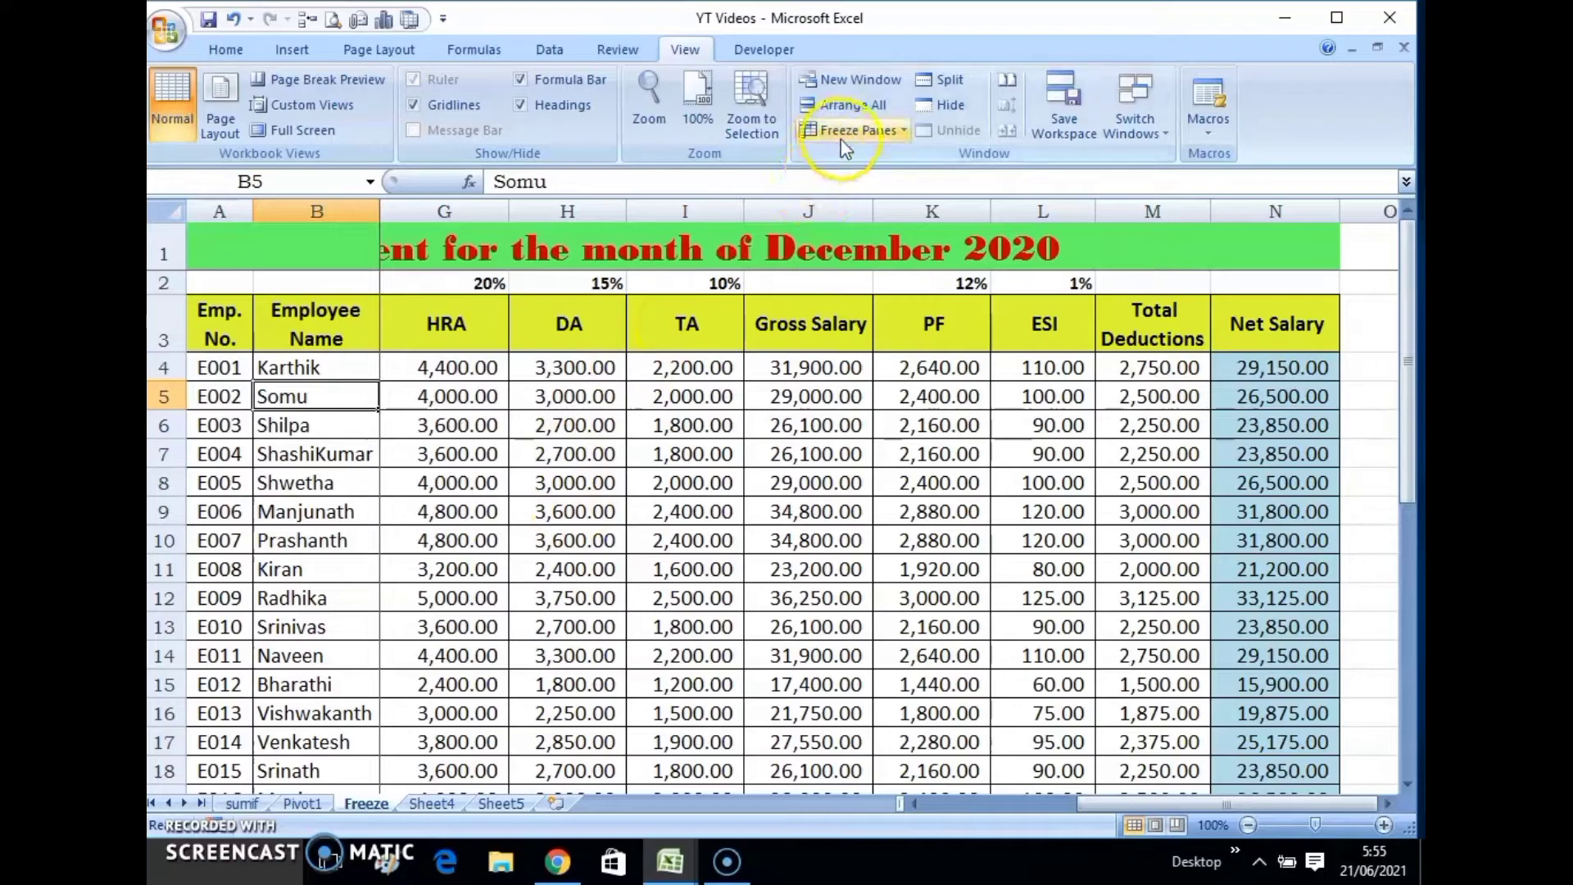
# Unfreeze, then freeze panes at cell C4 to lock rows 1–3 and columns A–B
pyautogui.click(899, 134)
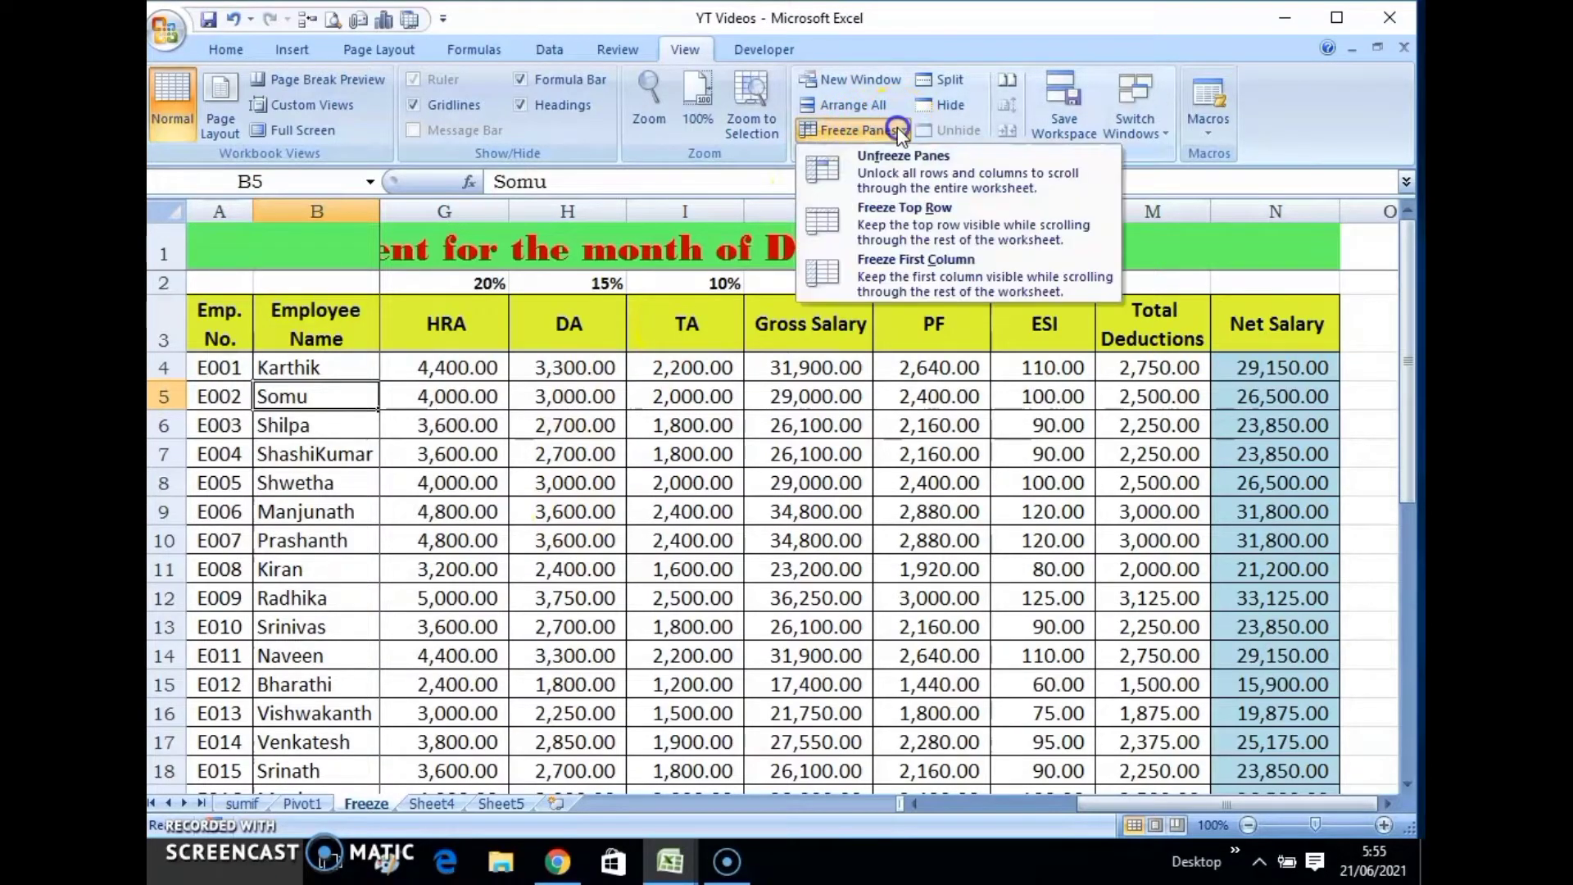
pyautogui.click(891, 182)
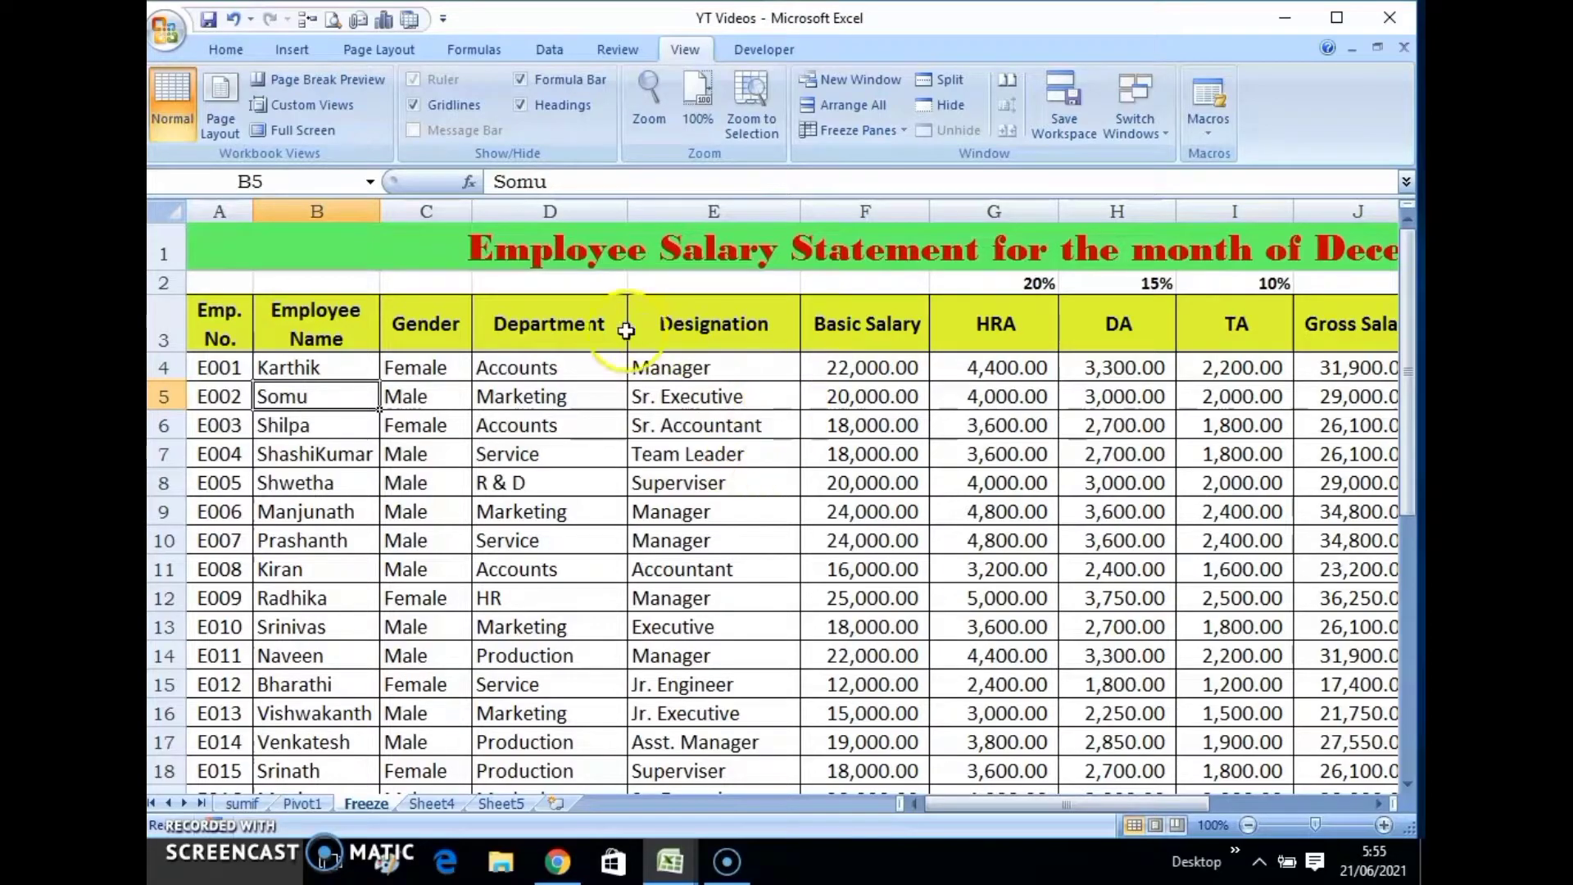
pyautogui.click(418, 372)
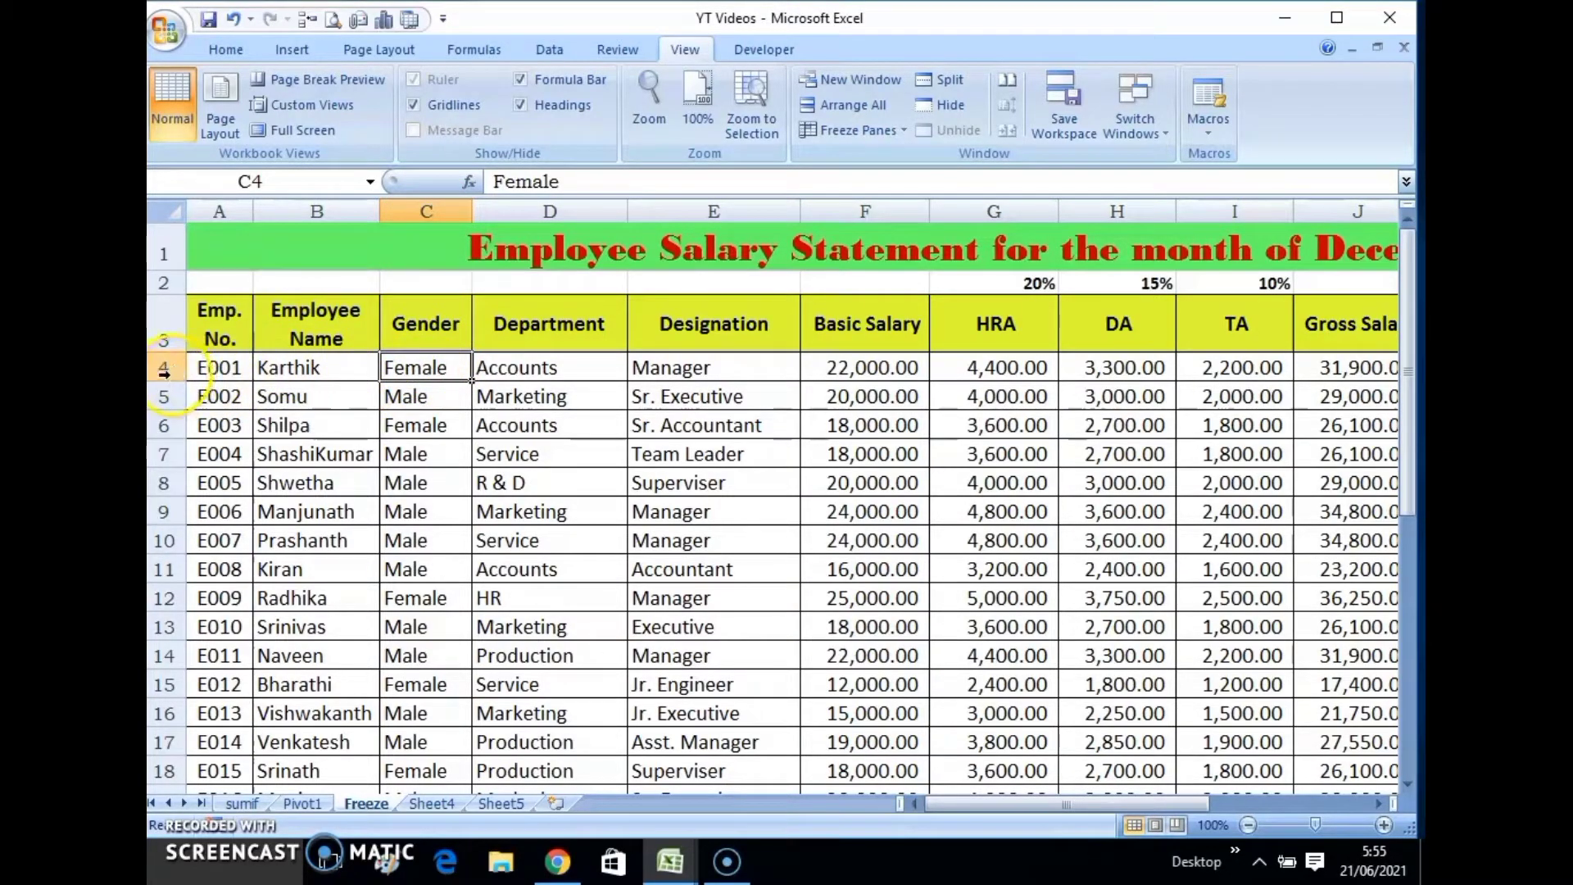
pyautogui.click(437, 416)
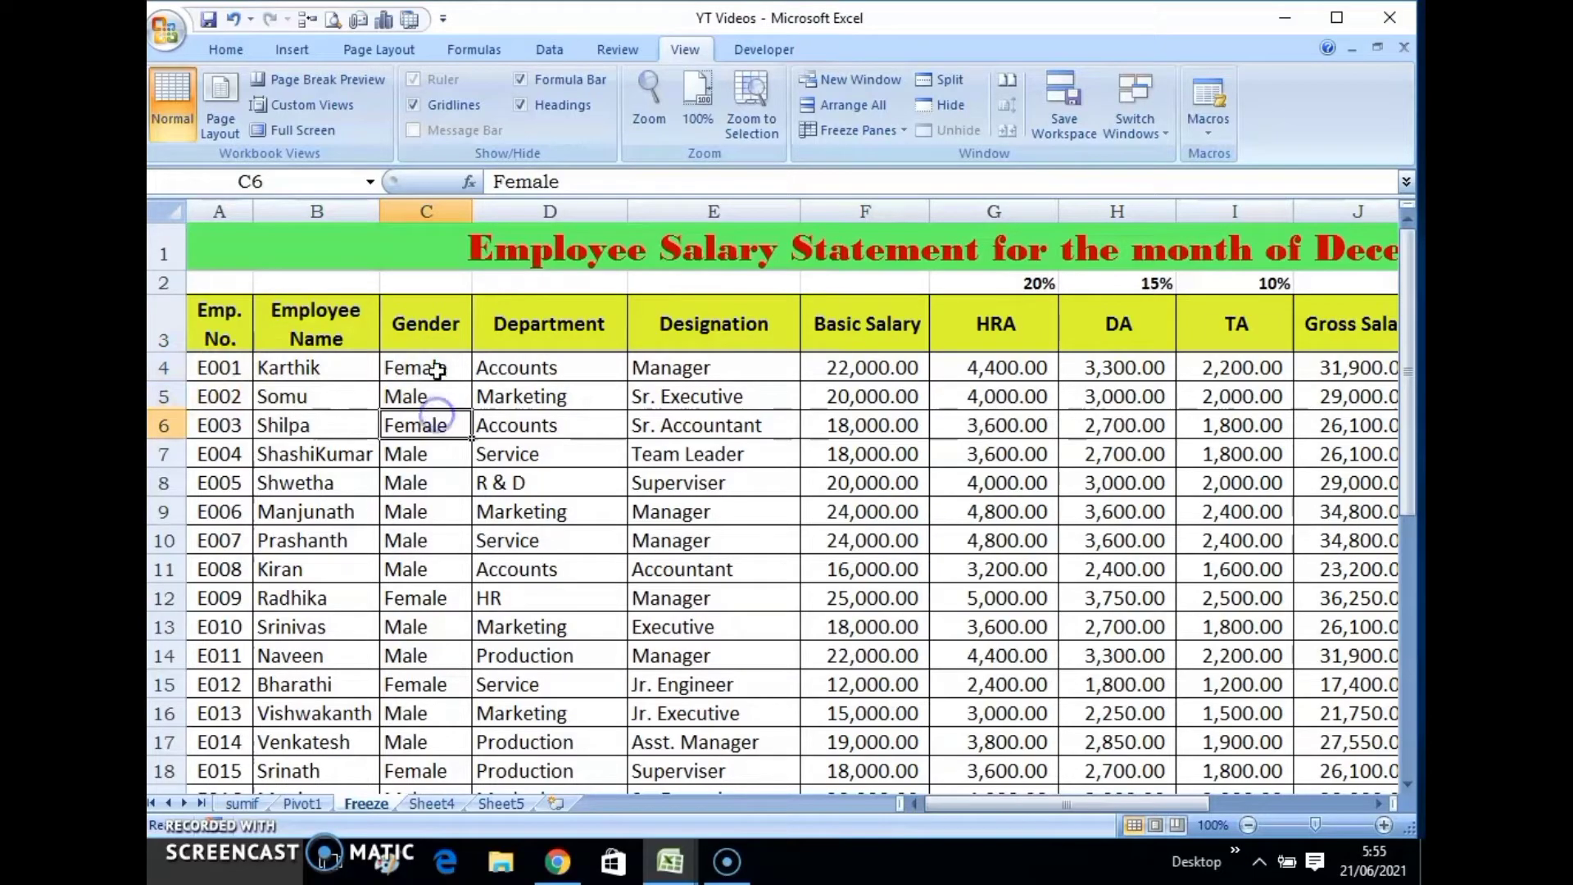
pyautogui.click(437, 370)
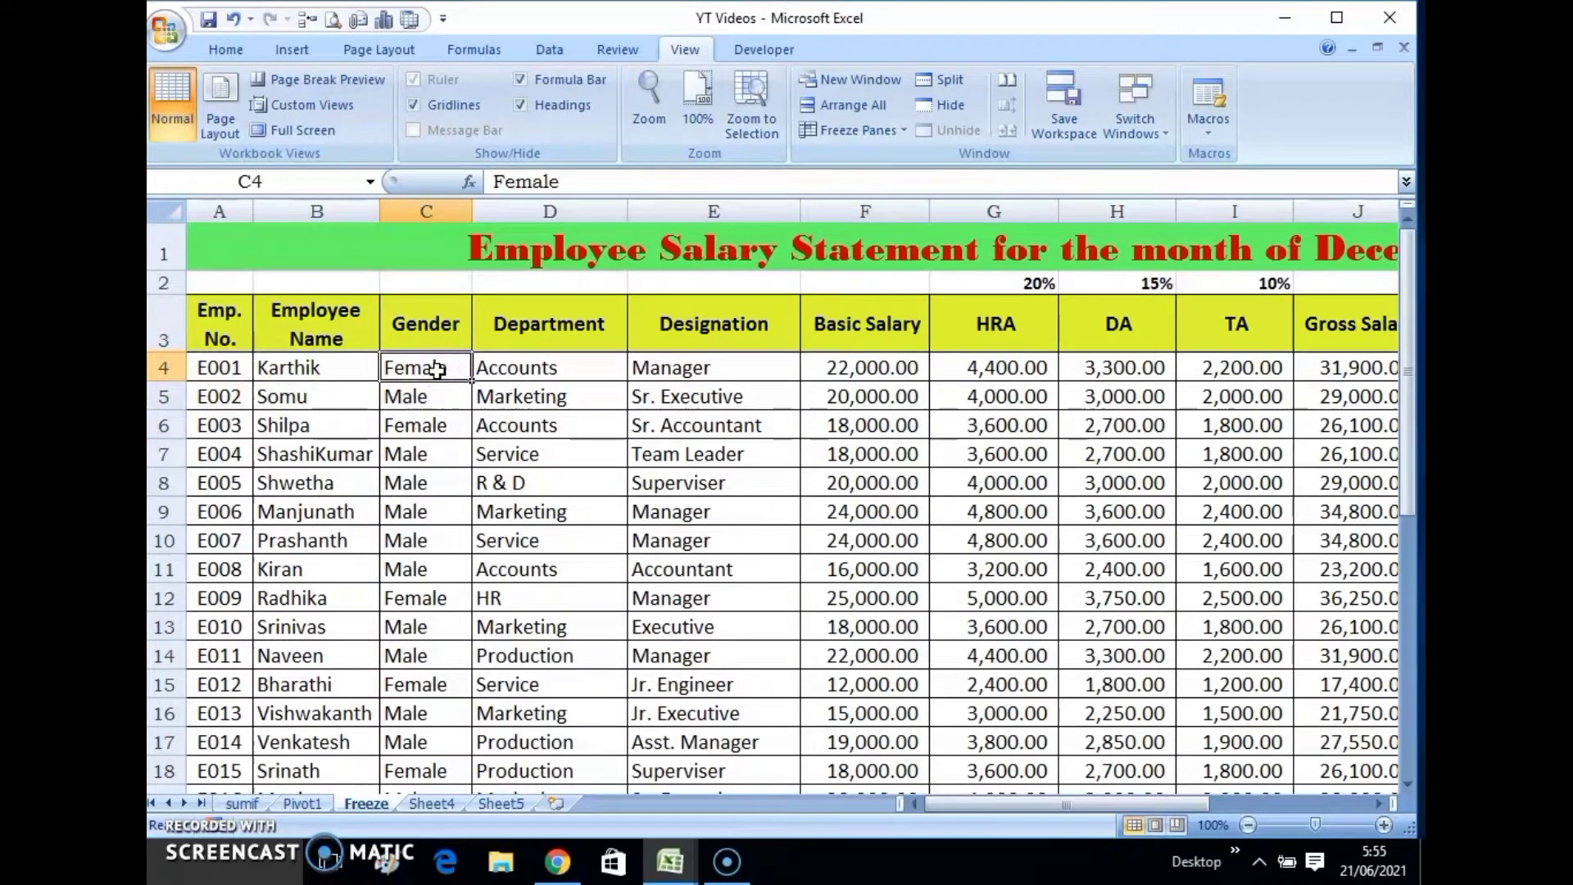
pyautogui.click(898, 132)
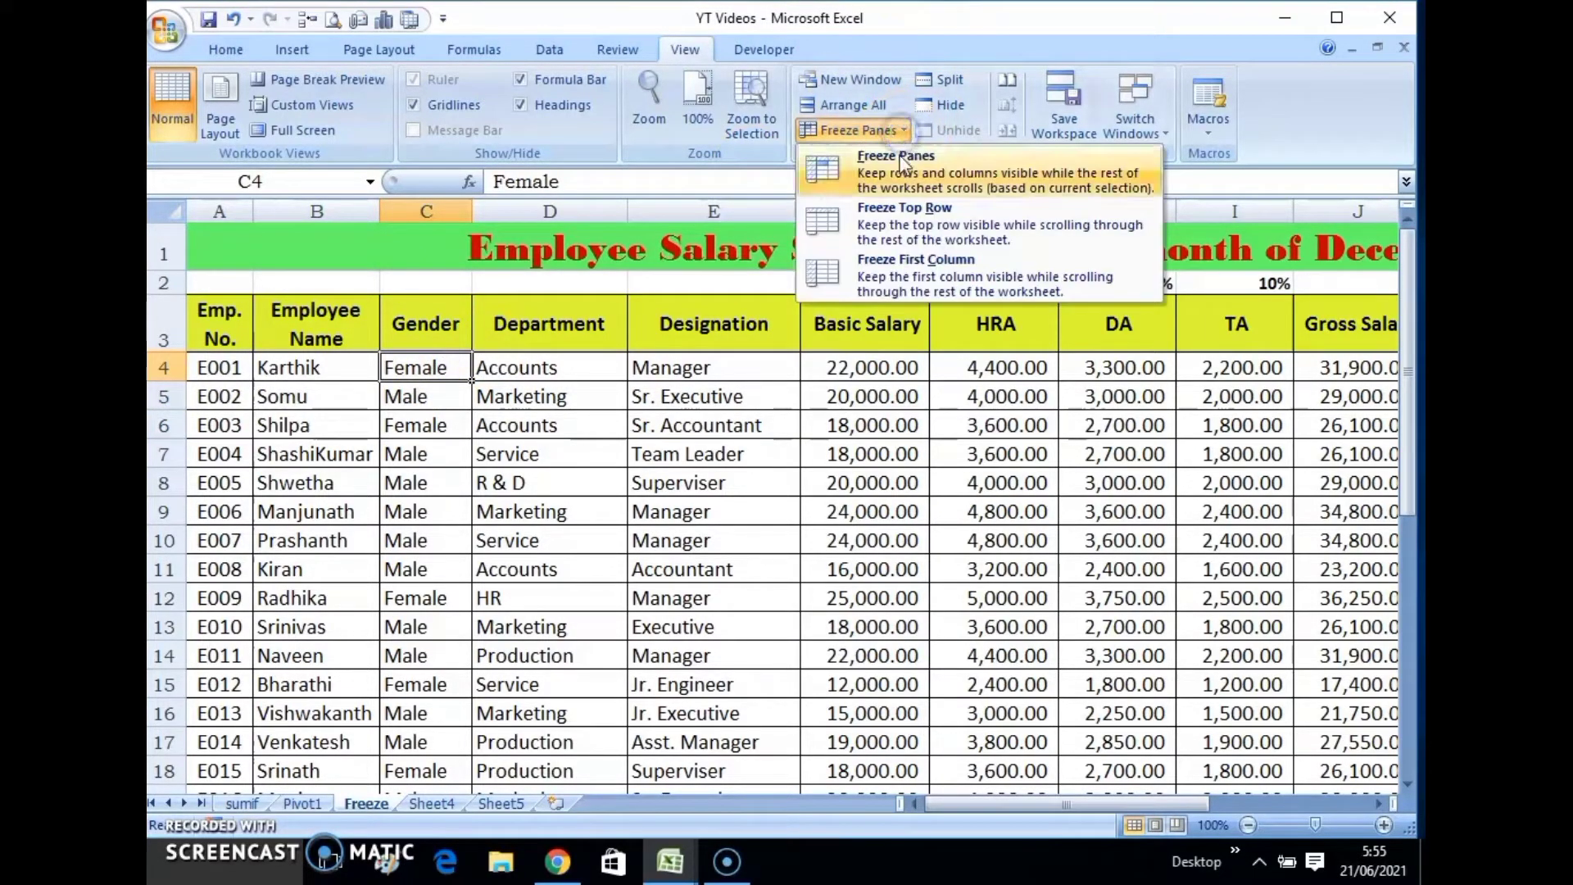
pyautogui.click(899, 166)
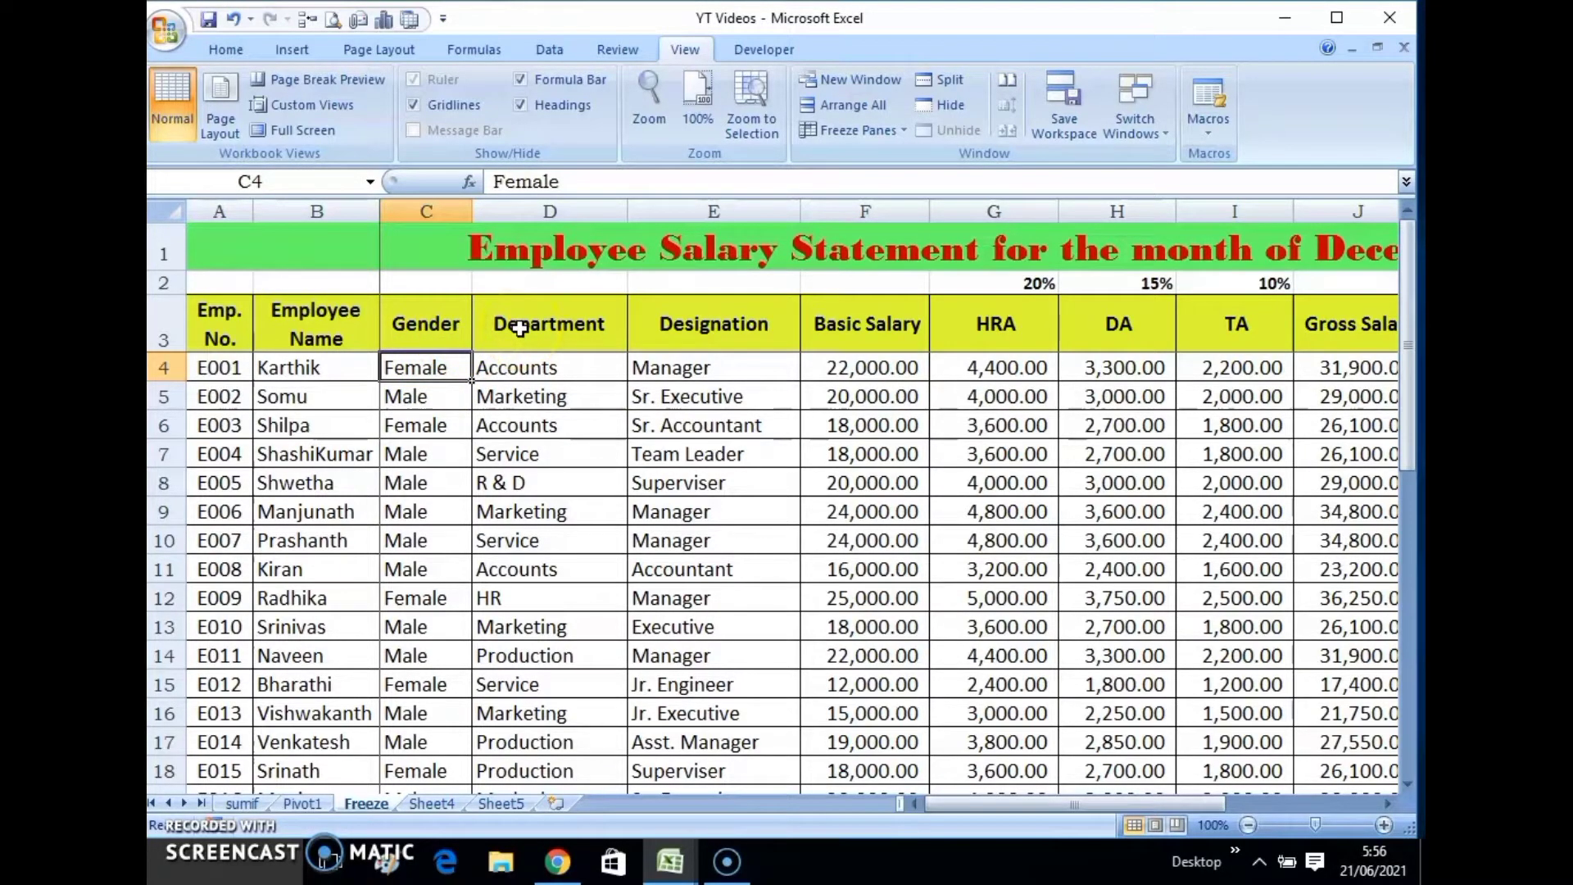
pyautogui.click(422, 365)
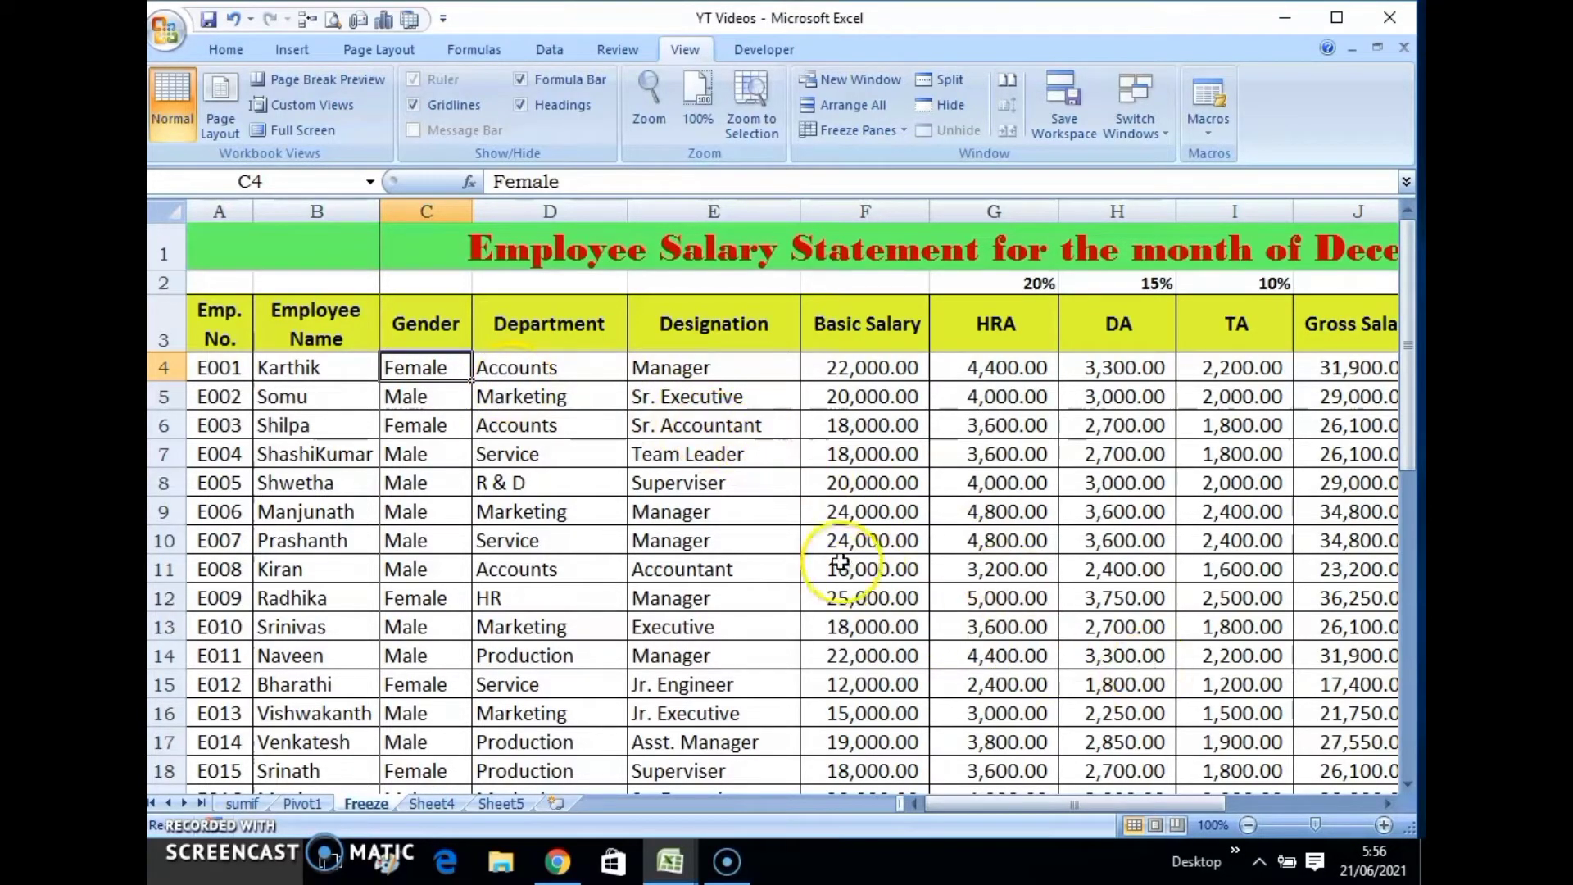
pyautogui.scroll(-1, 837, 547)
pyautogui.scroll(-1, 838, 547)
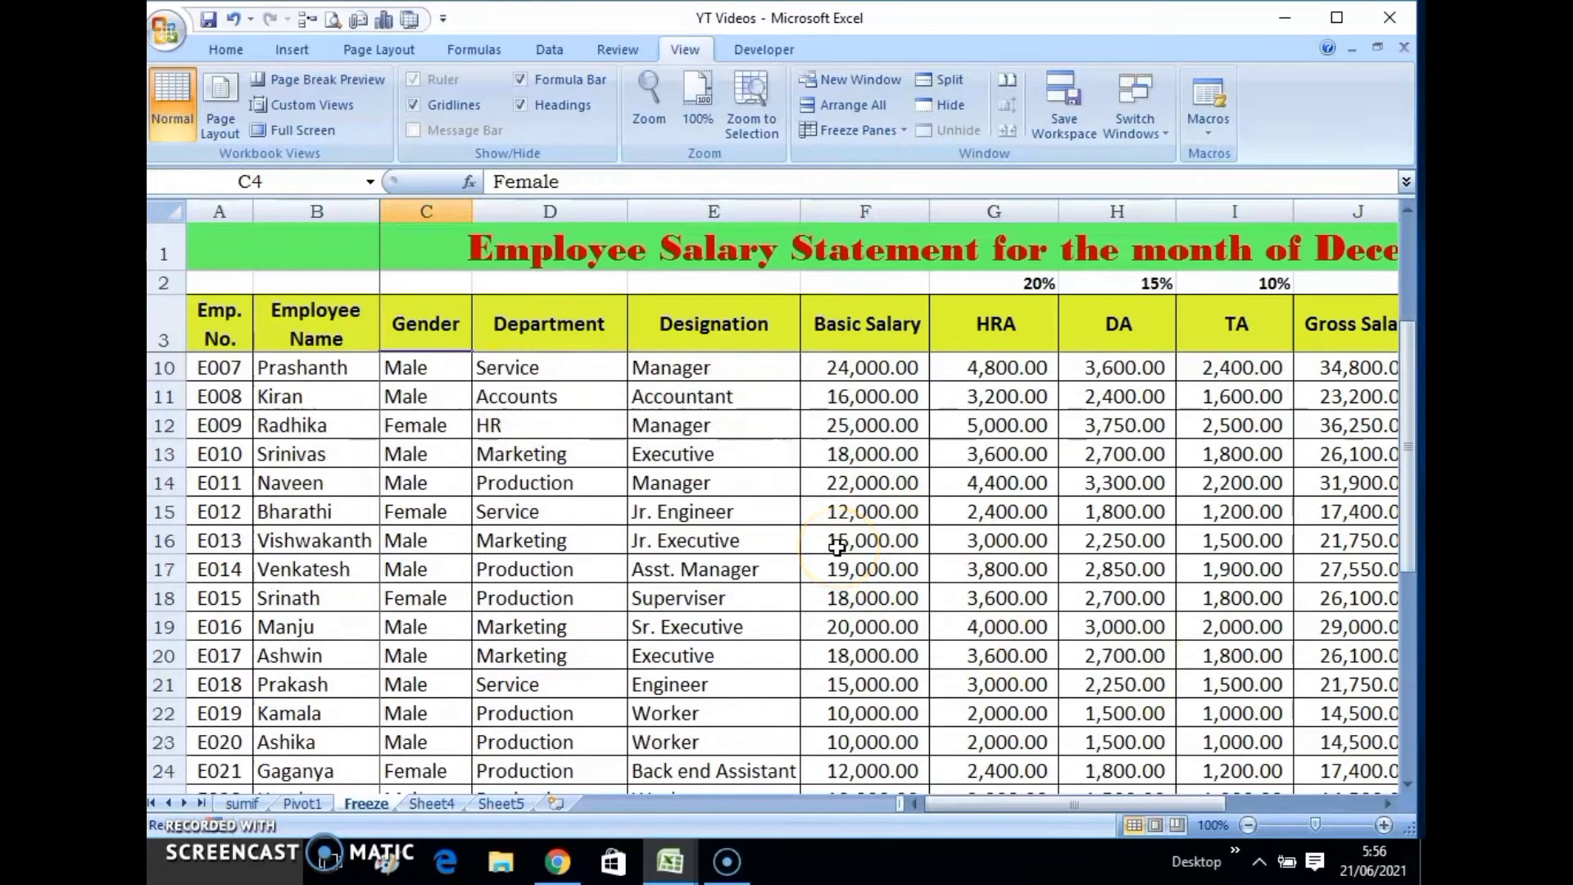
pyautogui.scroll(-2, 837, 547)
pyautogui.scroll(-1, 838, 548)
pyautogui.scroll(-1, 838, 547)
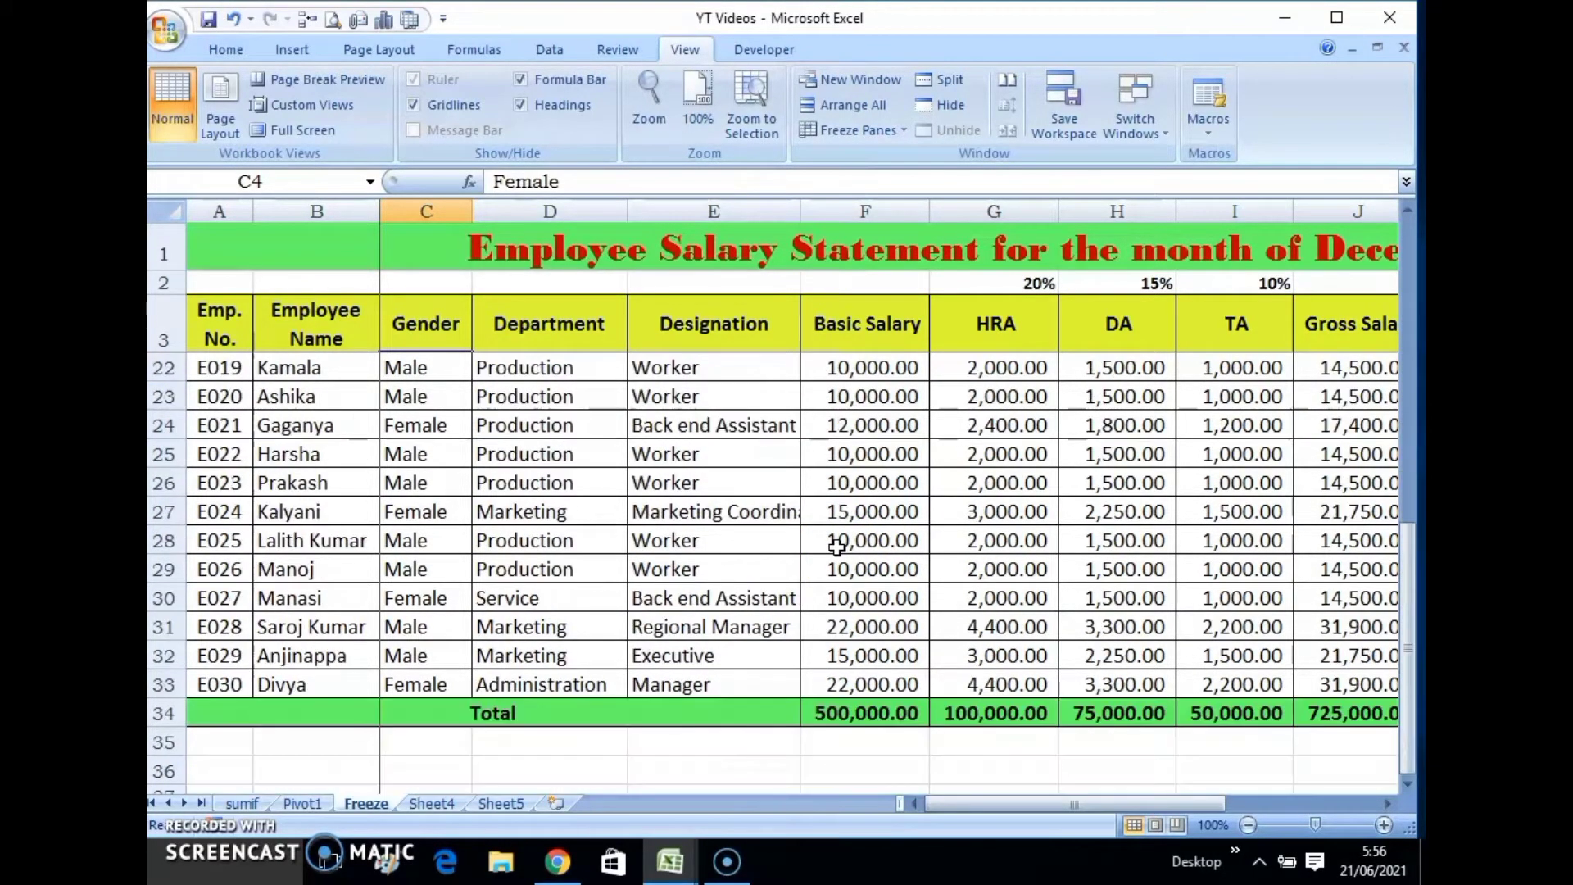
pyautogui.scroll(1, 837, 548)
pyautogui.scroll(2, 838, 548)
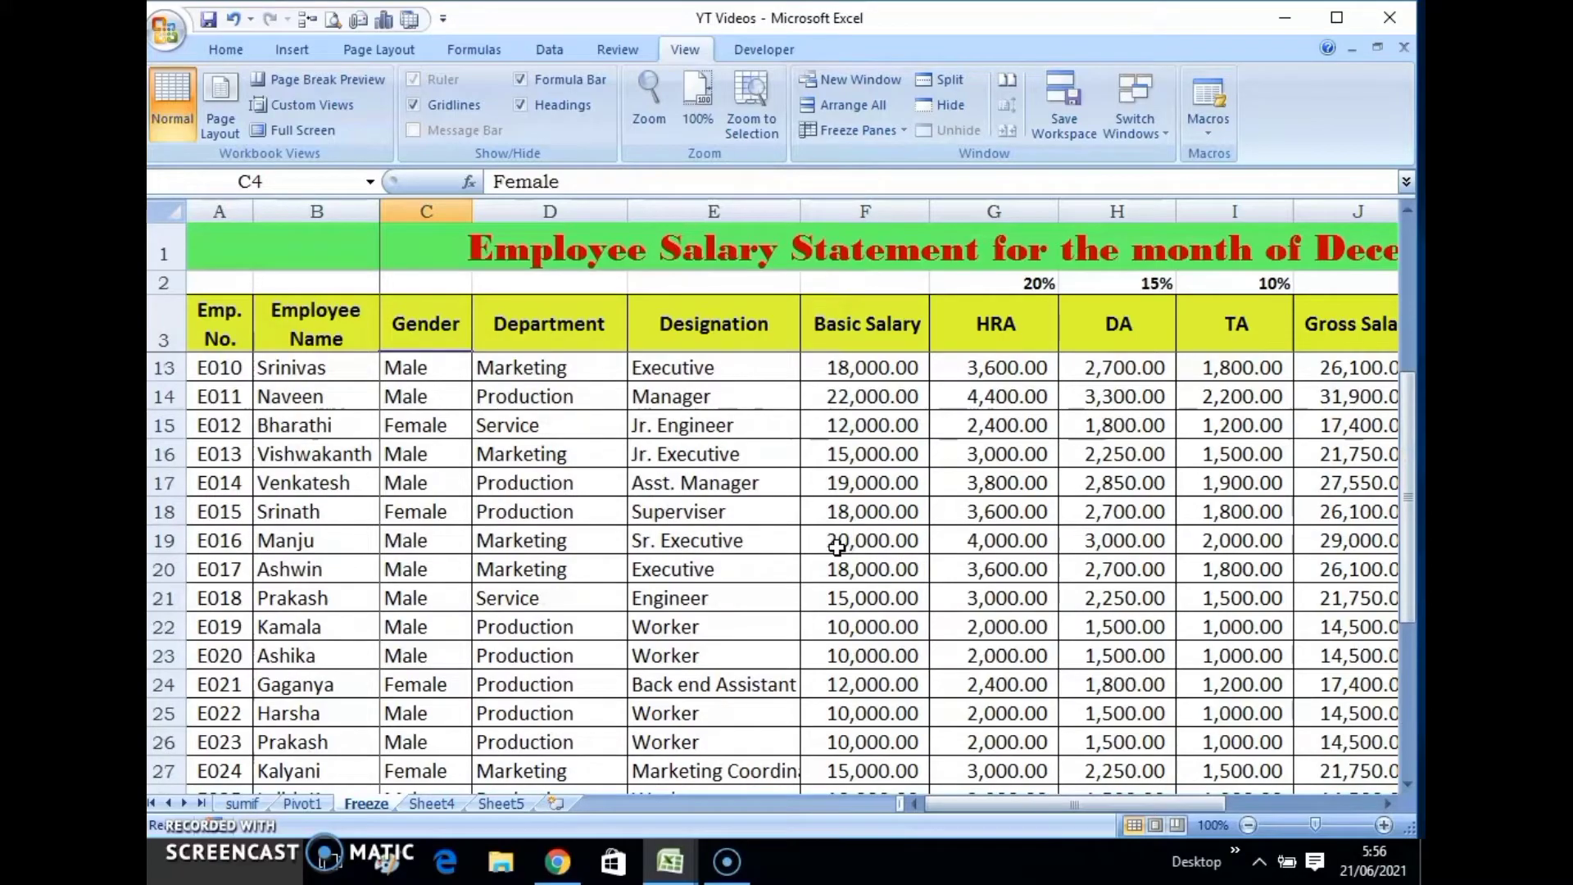
pyautogui.scroll(3, 837, 547)
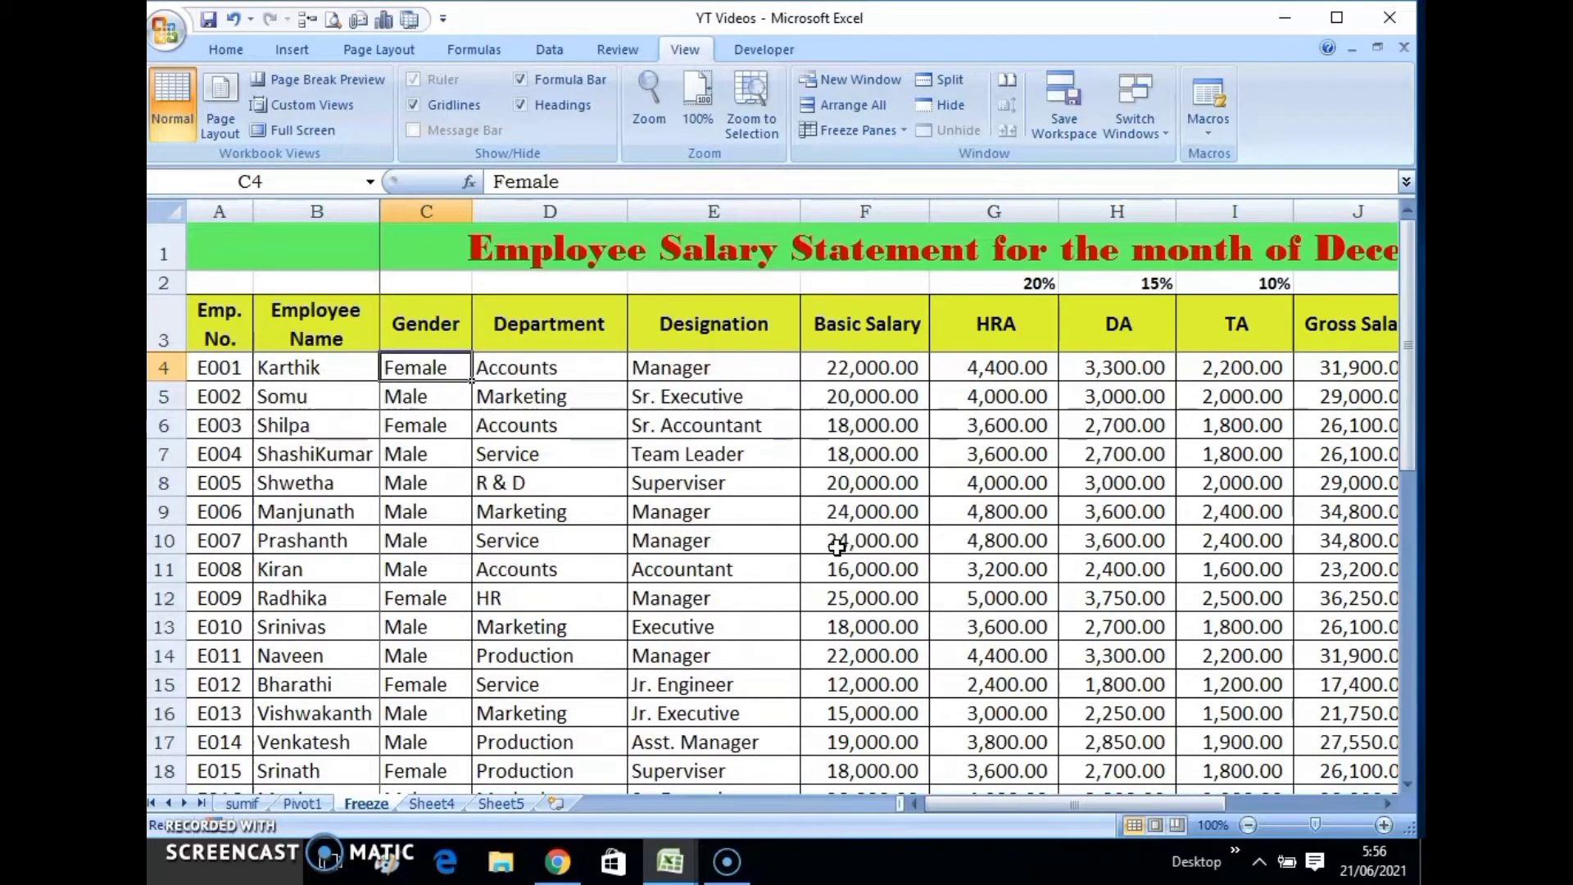
pyautogui.scroll(-2, 837, 547)
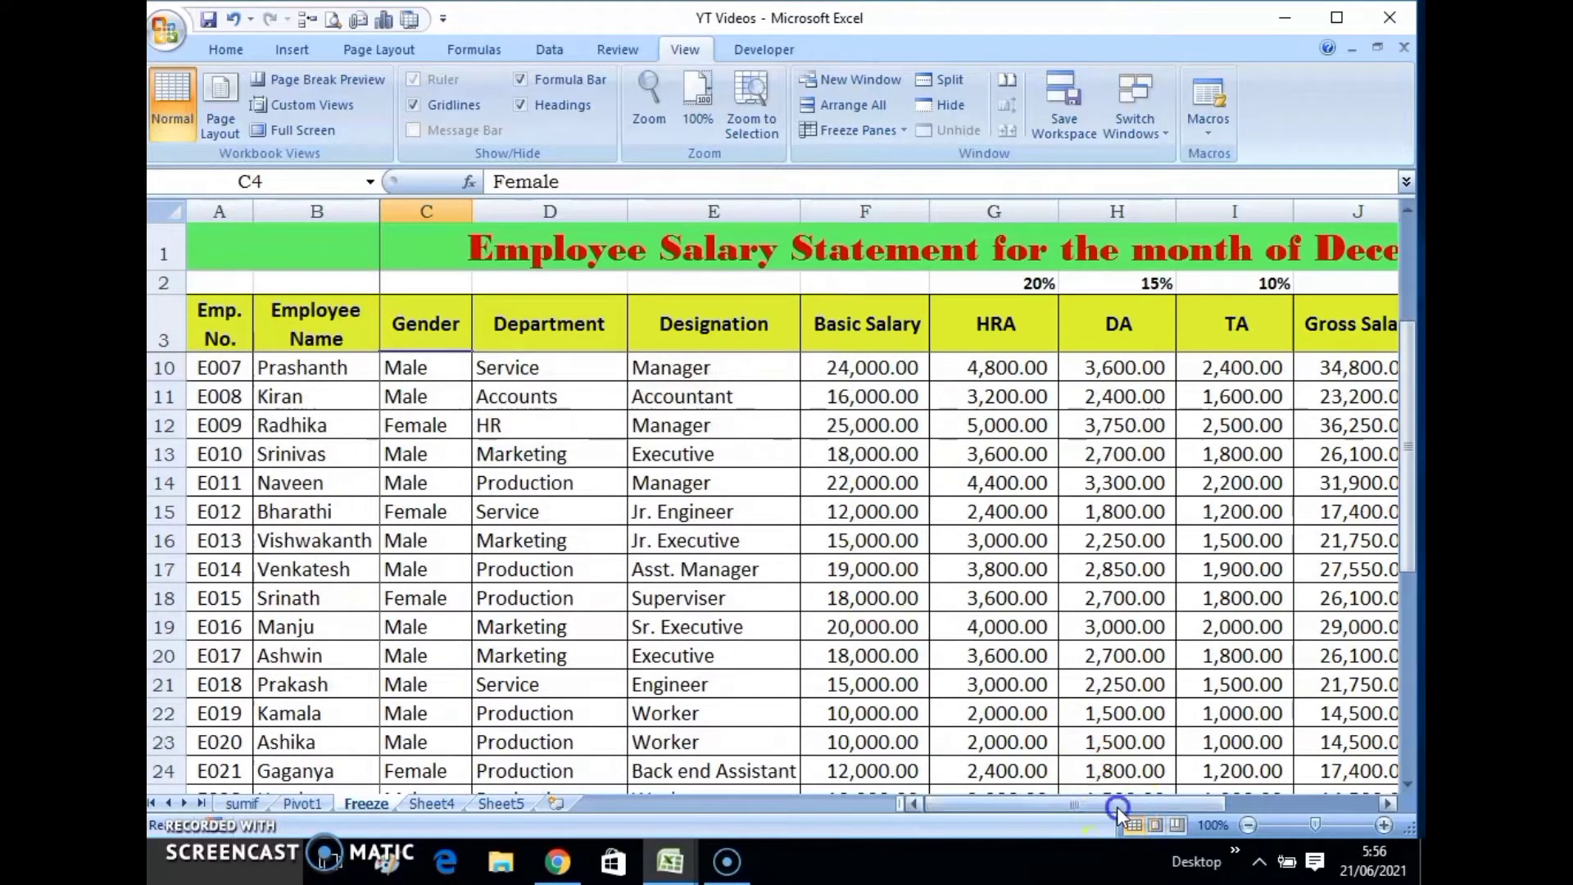
pyautogui.moveTo(1117, 807); pyautogui.dragTo(1227, 805)
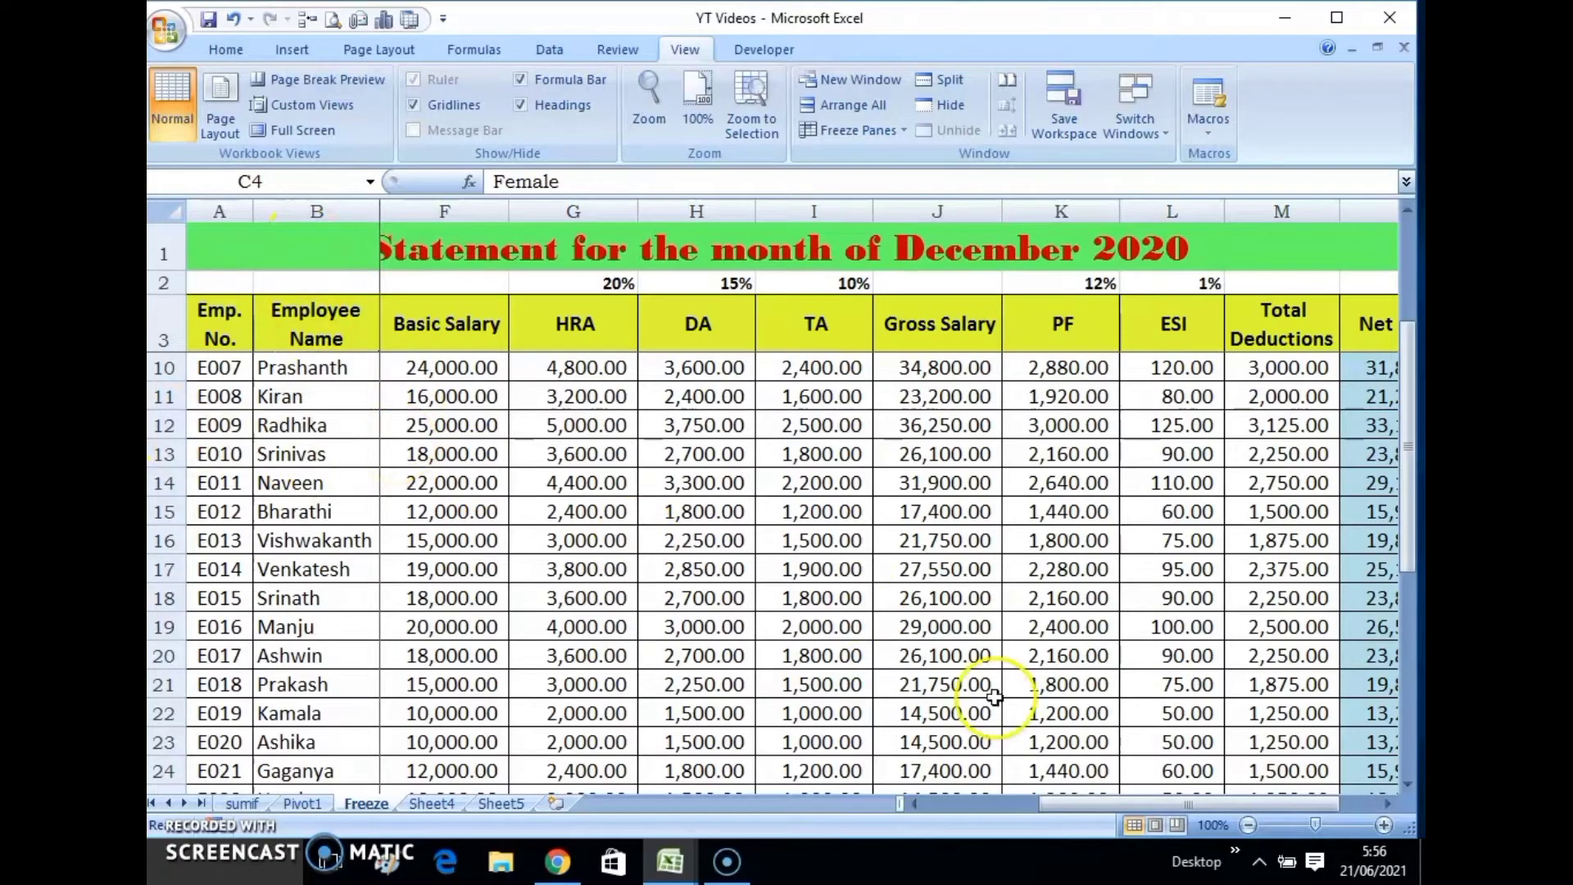
pyautogui.moveTo(1061, 805); pyautogui.dragTo(898, 805)
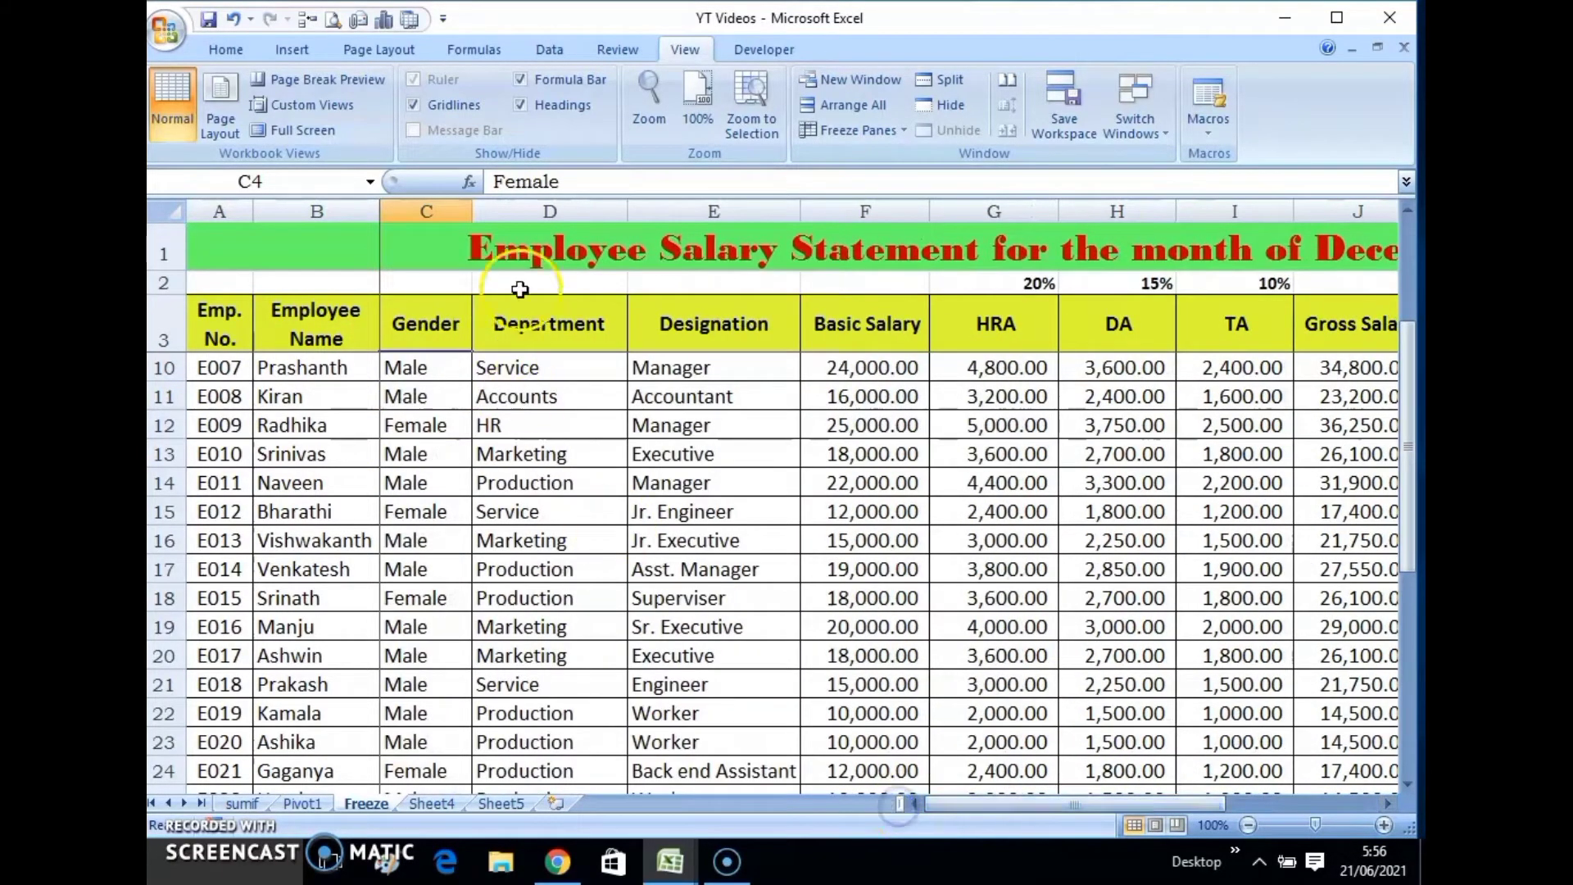
pyautogui.click(438, 373)
pyautogui.click(490, 394)
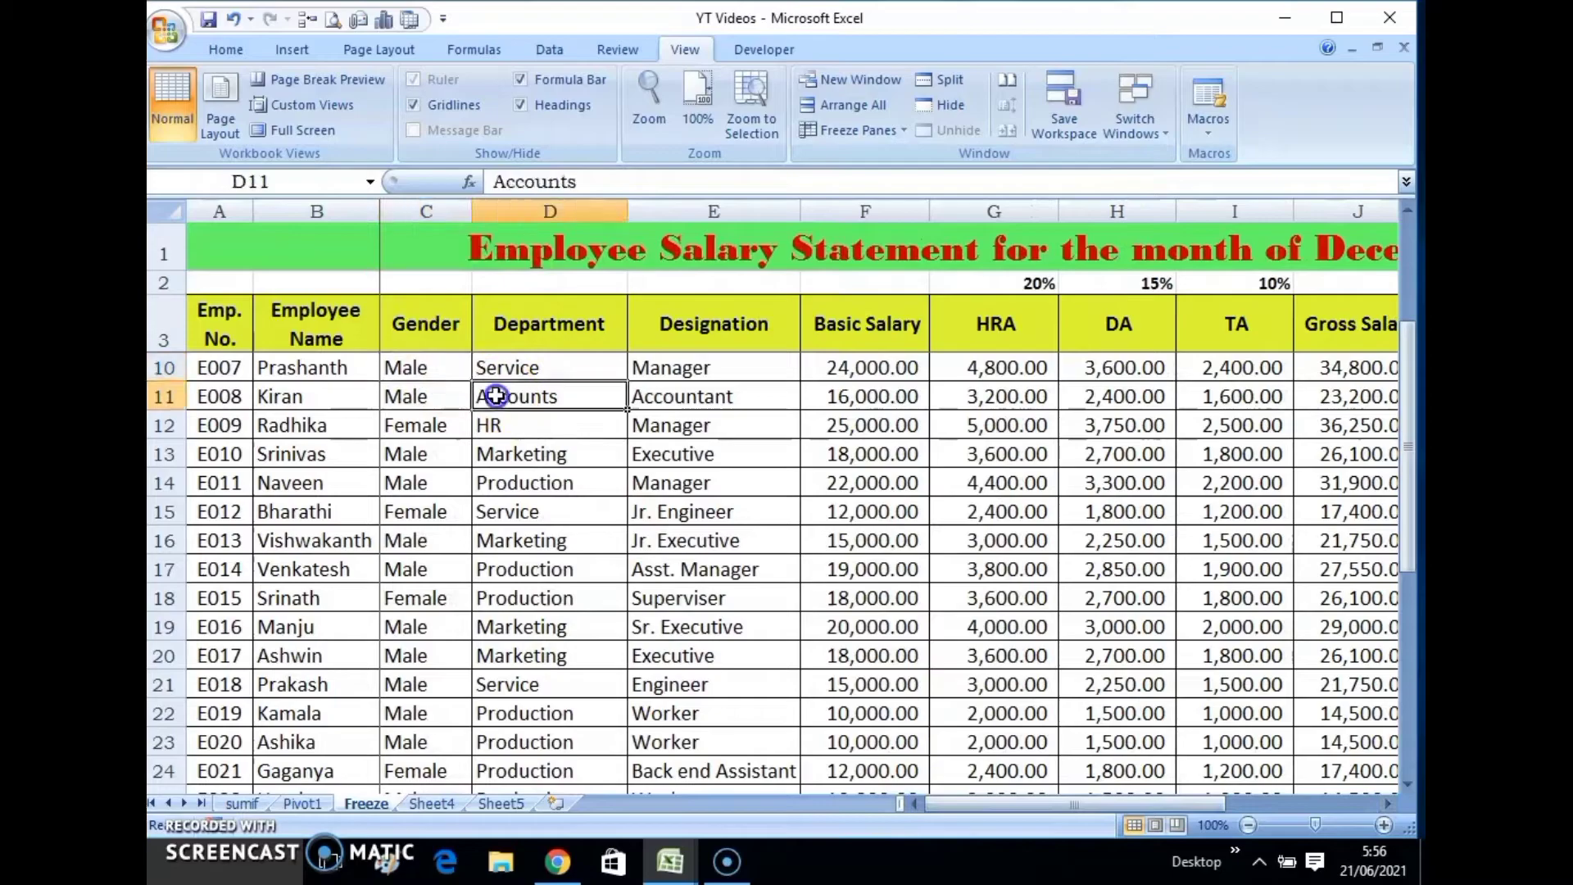
pyautogui.click(454, 370)
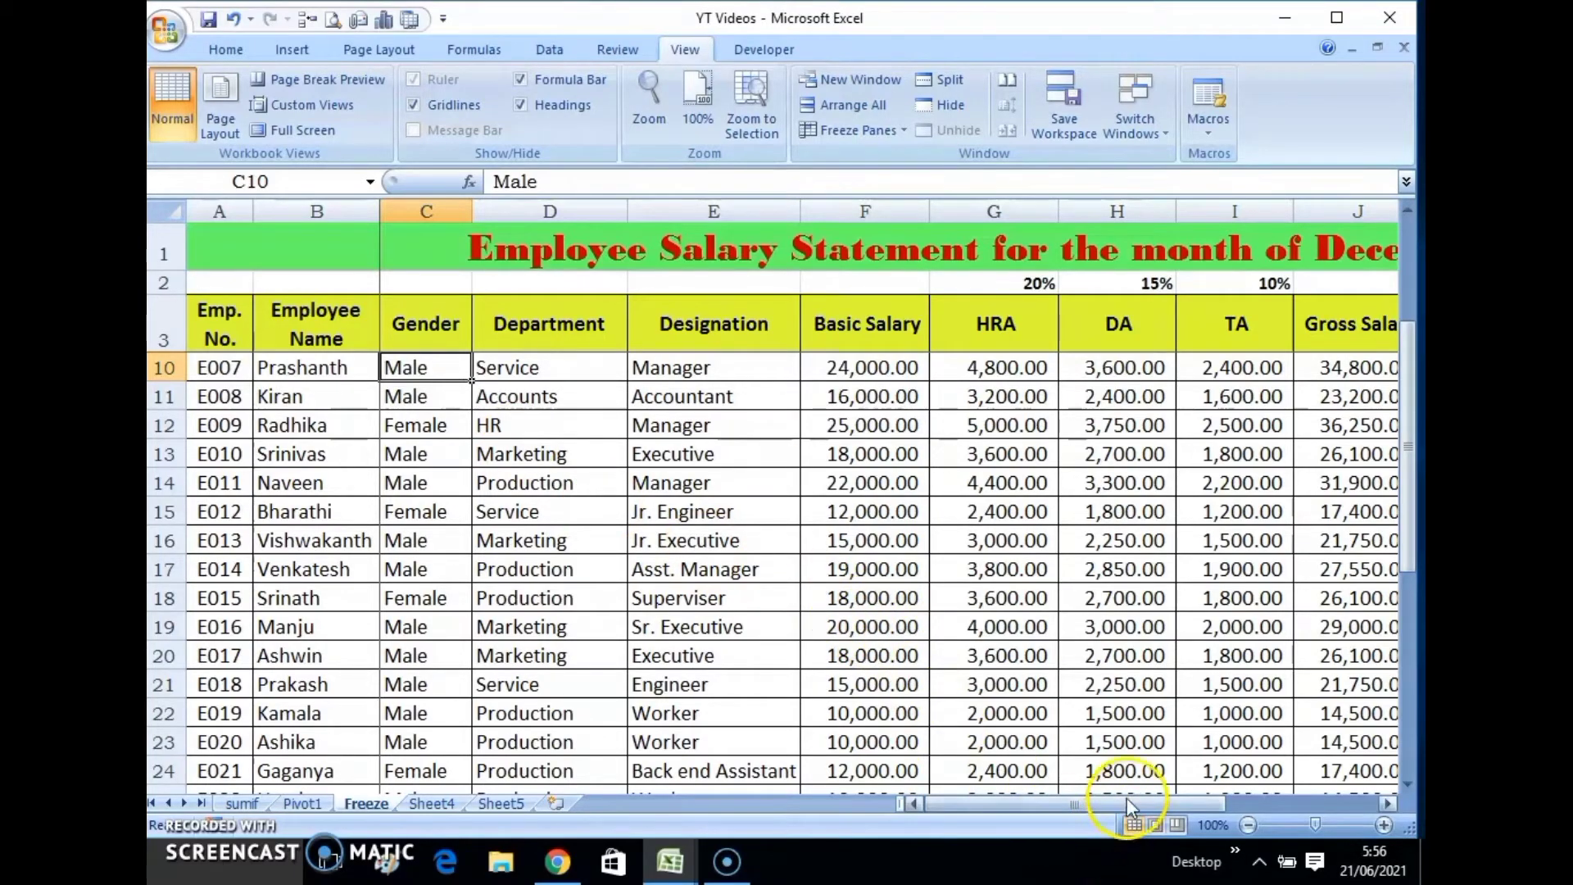
pyautogui.scroll(-3, 860, 524)
pyautogui.scroll(-1, 861, 525)
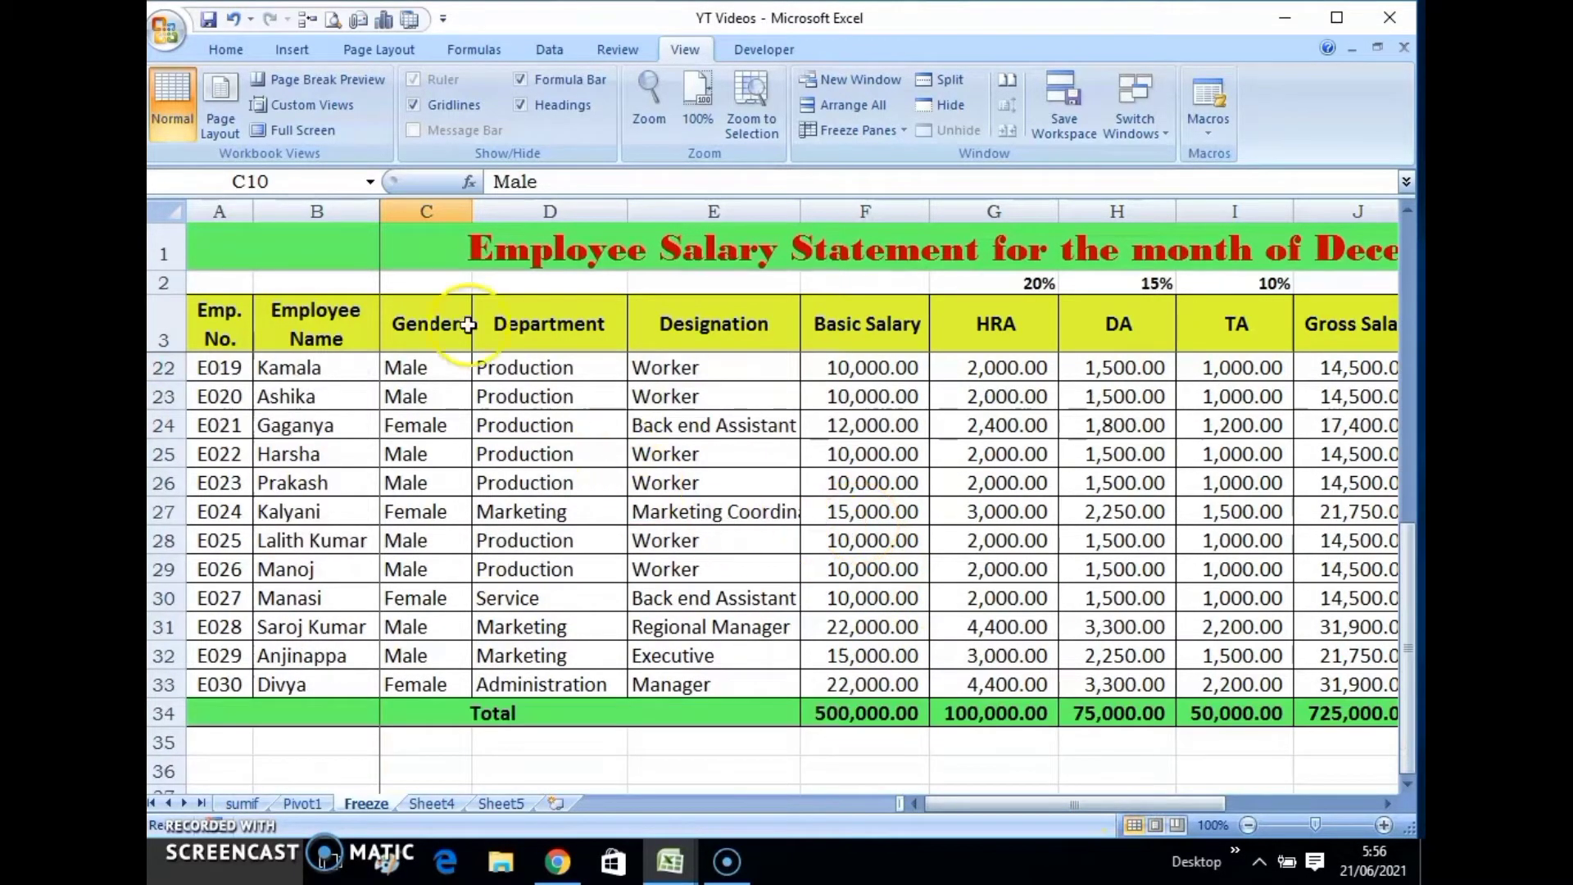
pyautogui.click(318, 540)
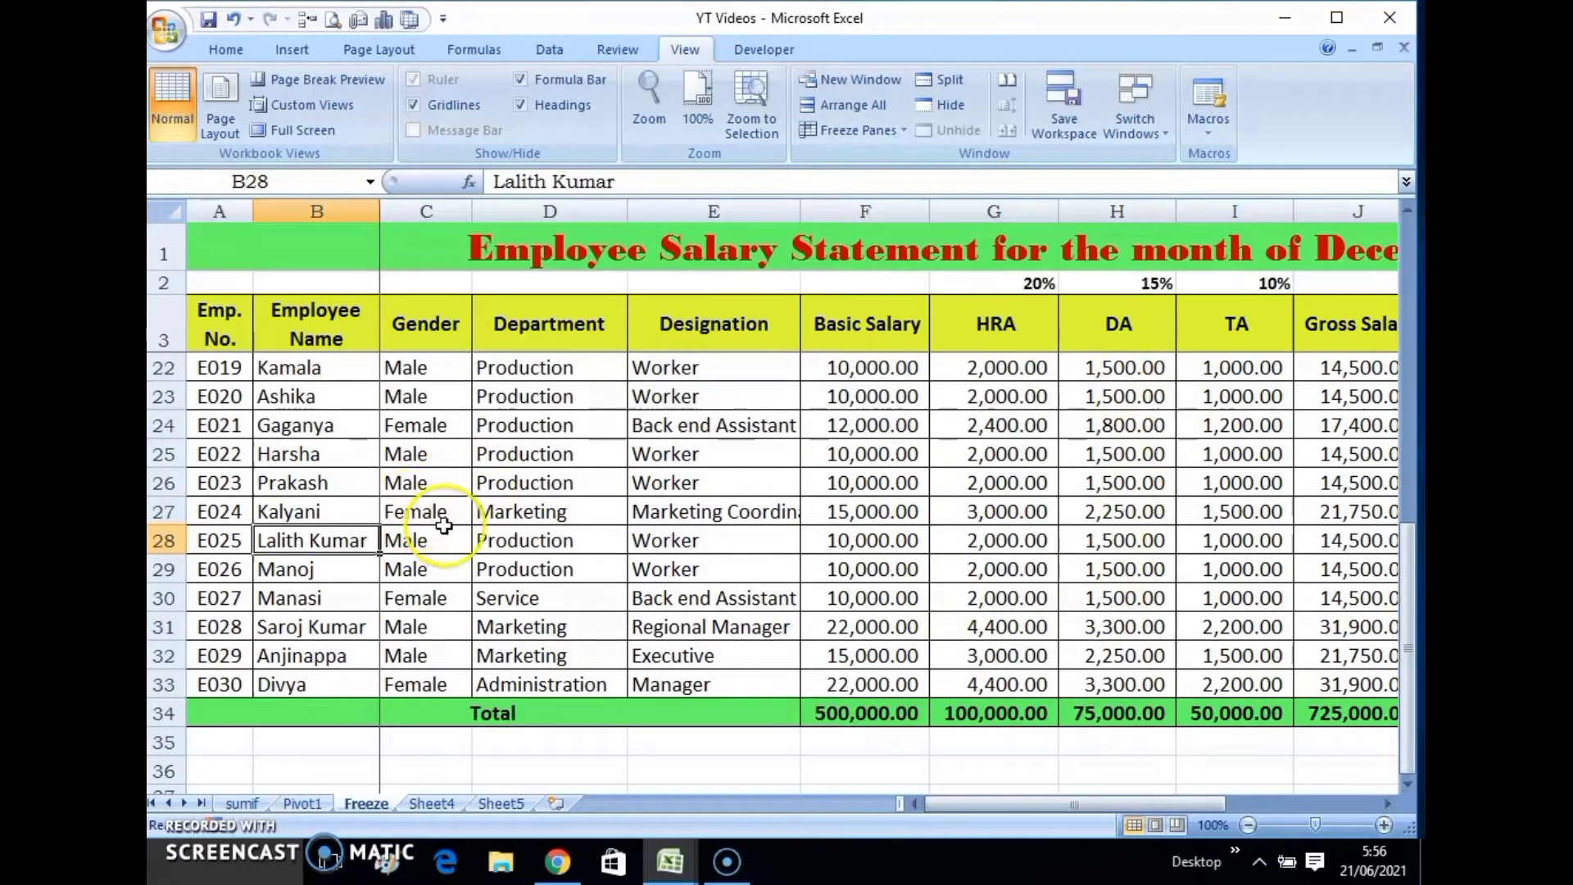
pyautogui.click(1116, 540)
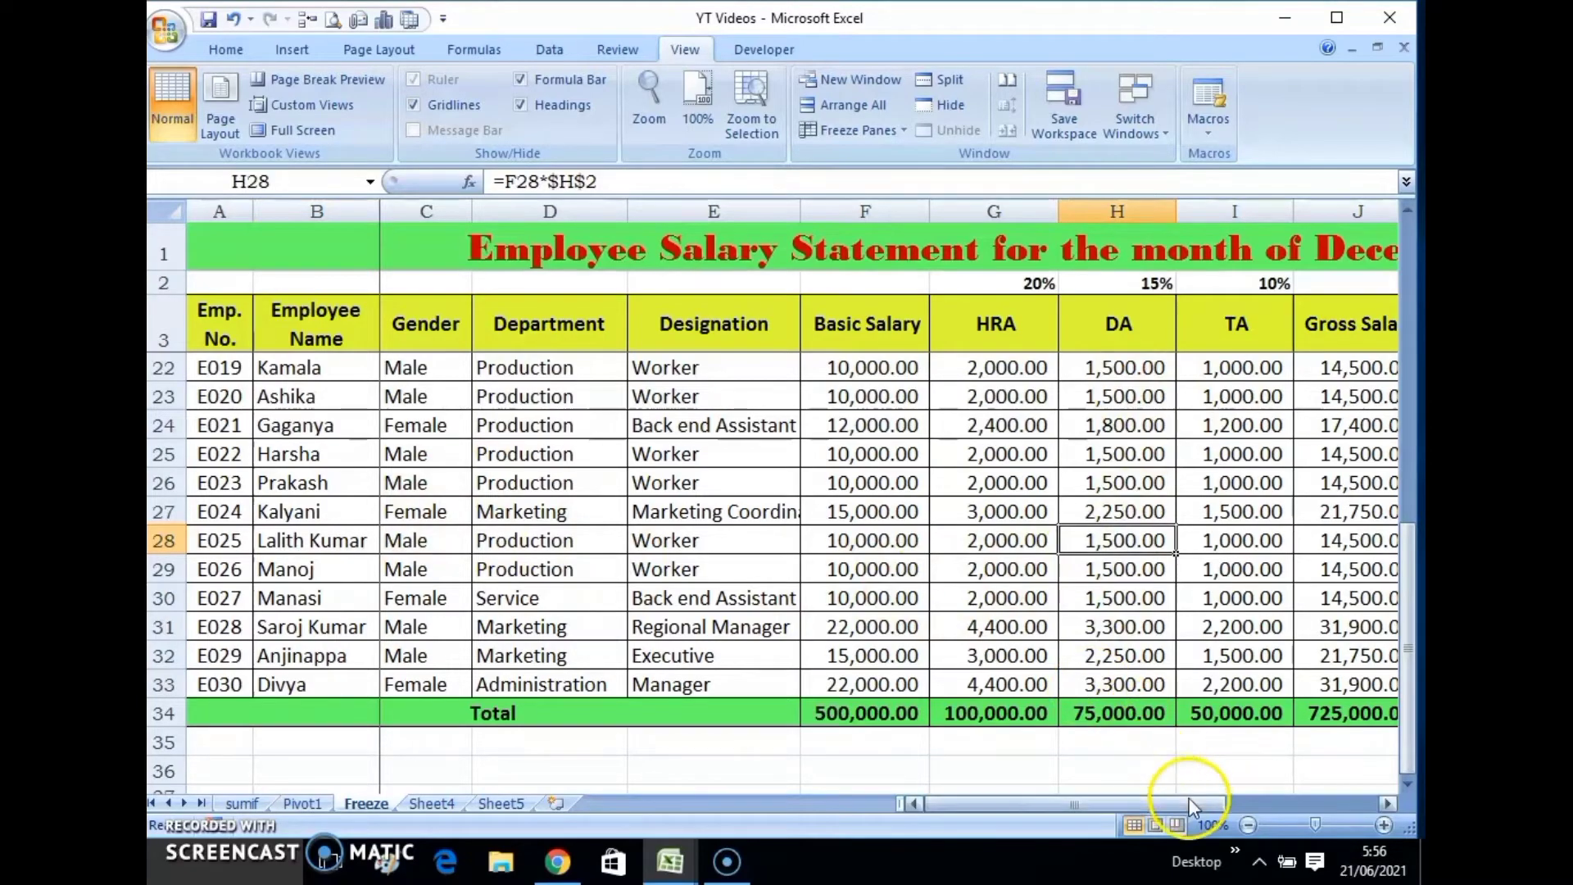
pyautogui.moveTo(1187, 803); pyautogui.dragTo(1286, 809)
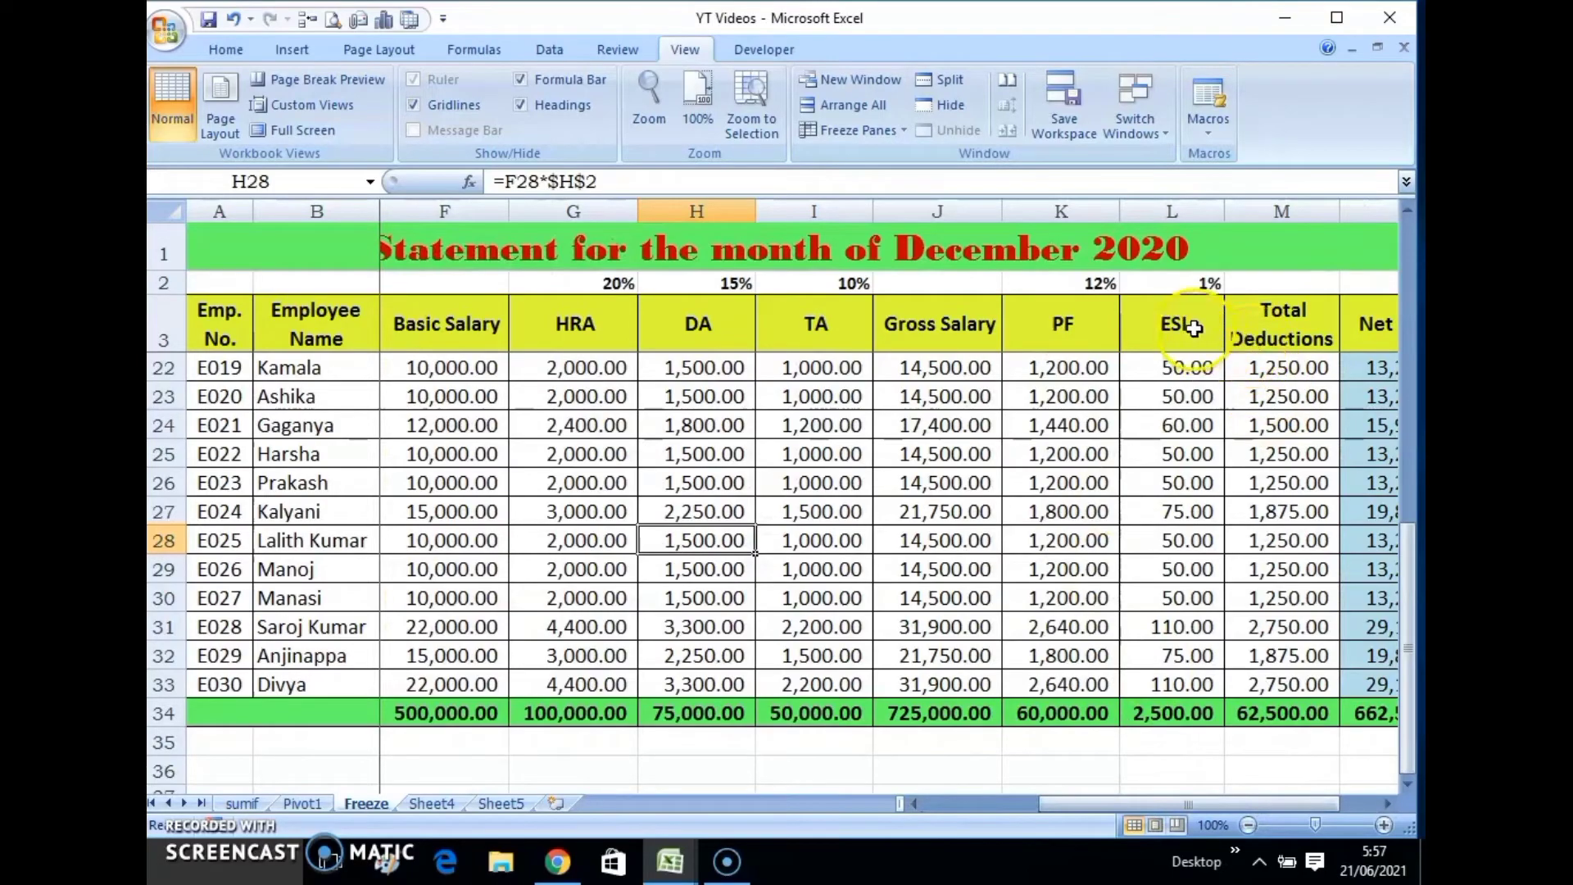
pyautogui.click(324, 542)
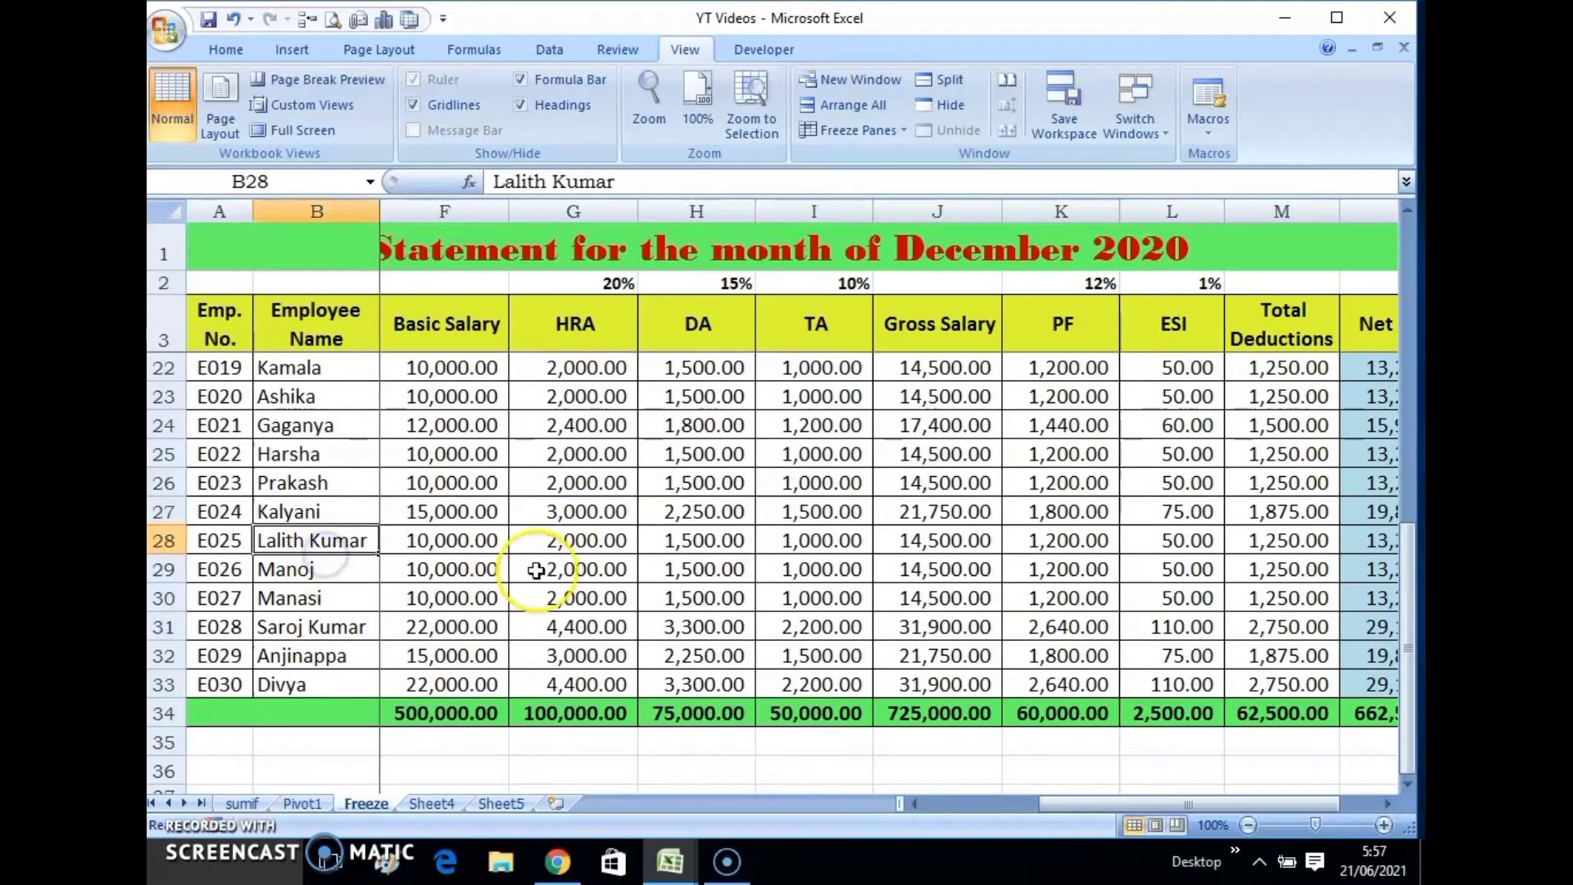
pyautogui.click(1168, 541)
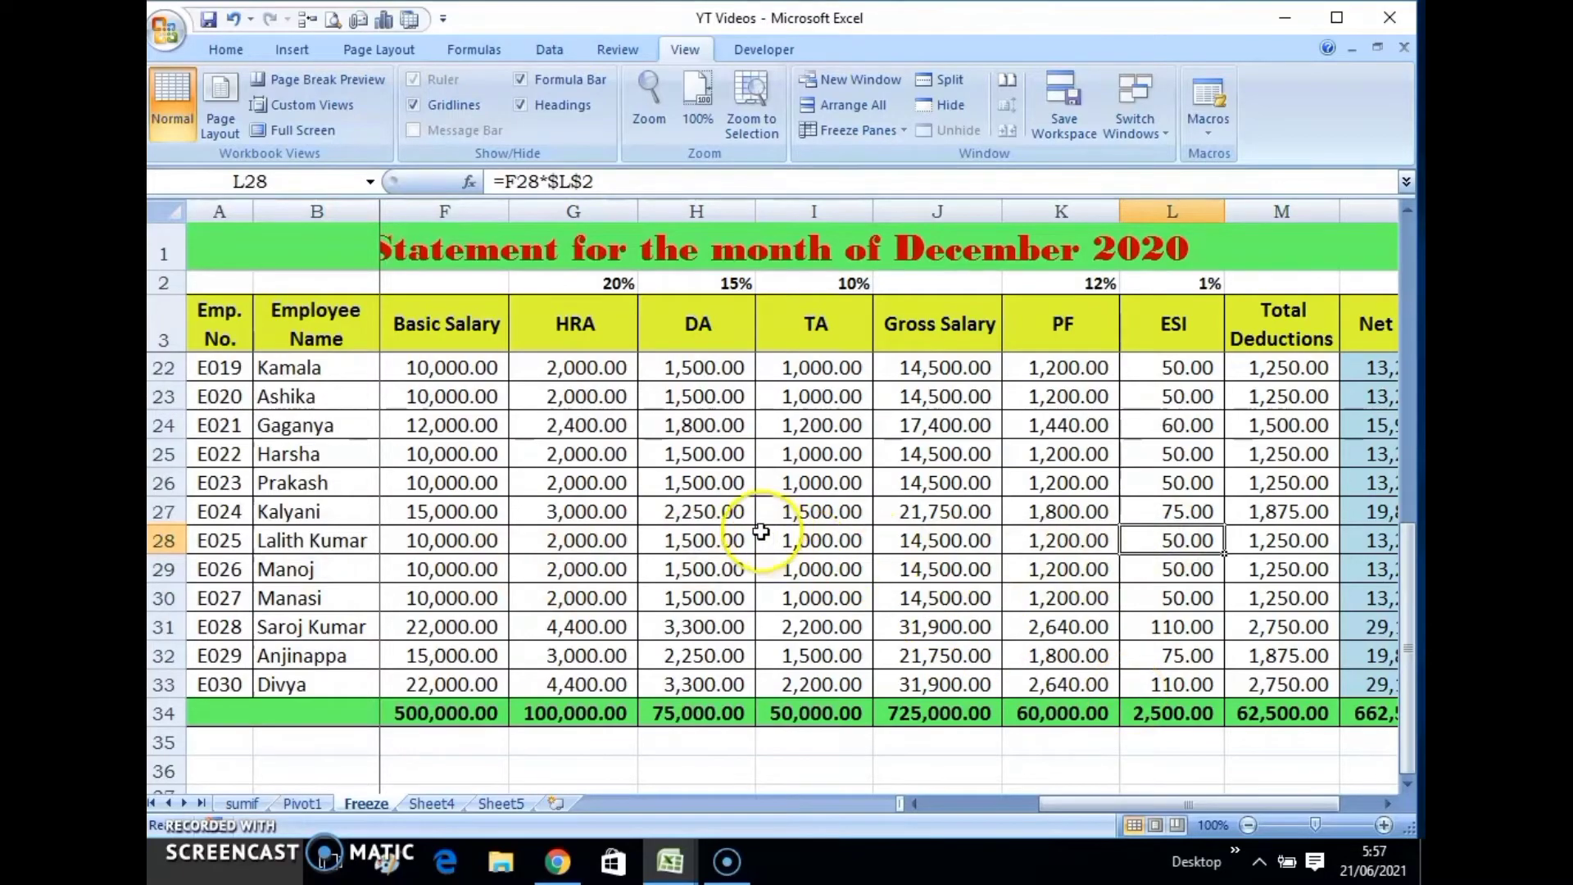
pyautogui.scroll(5, 762, 537)
pyautogui.scroll(1, 770, 541)
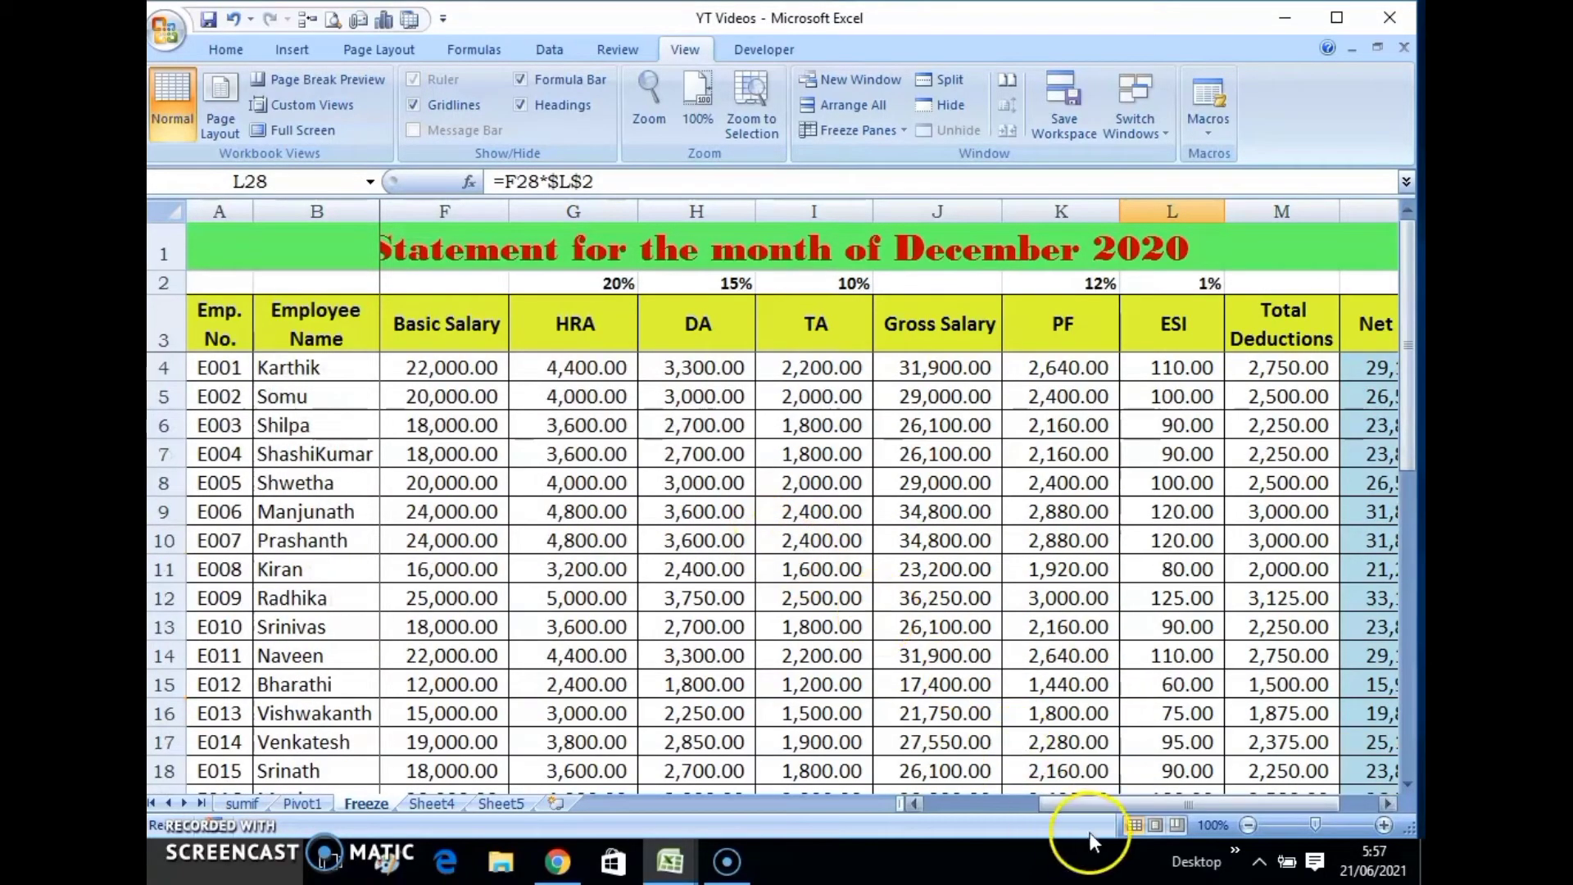
pyautogui.moveTo(1103, 804); pyautogui.dragTo(936, 803)
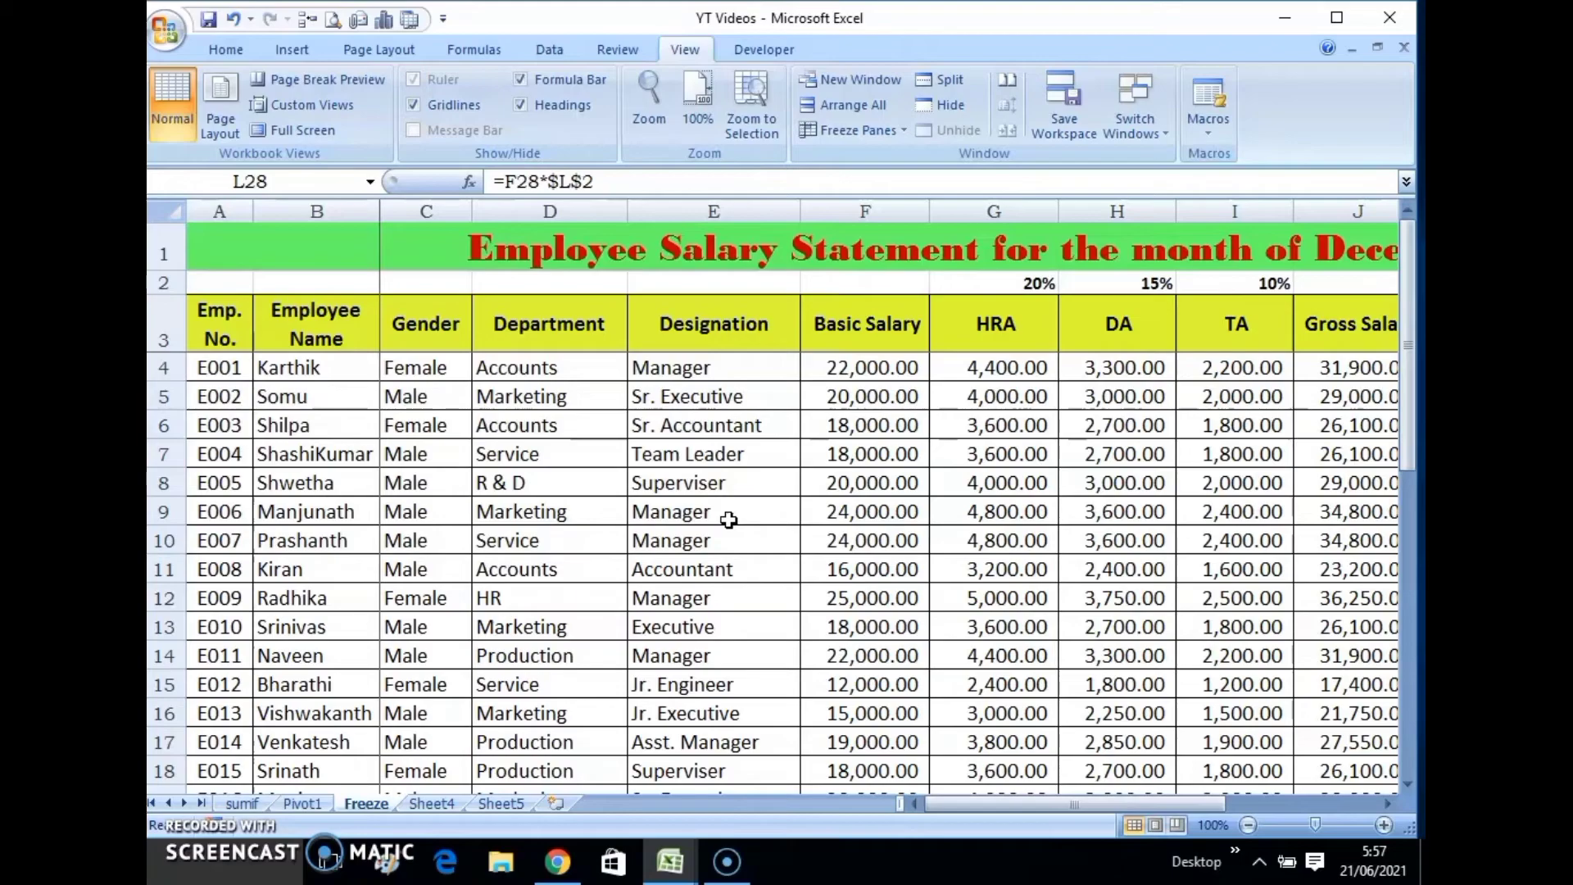
pyautogui.click(624, 288)
pyautogui.scroll(-1, 627, 294)
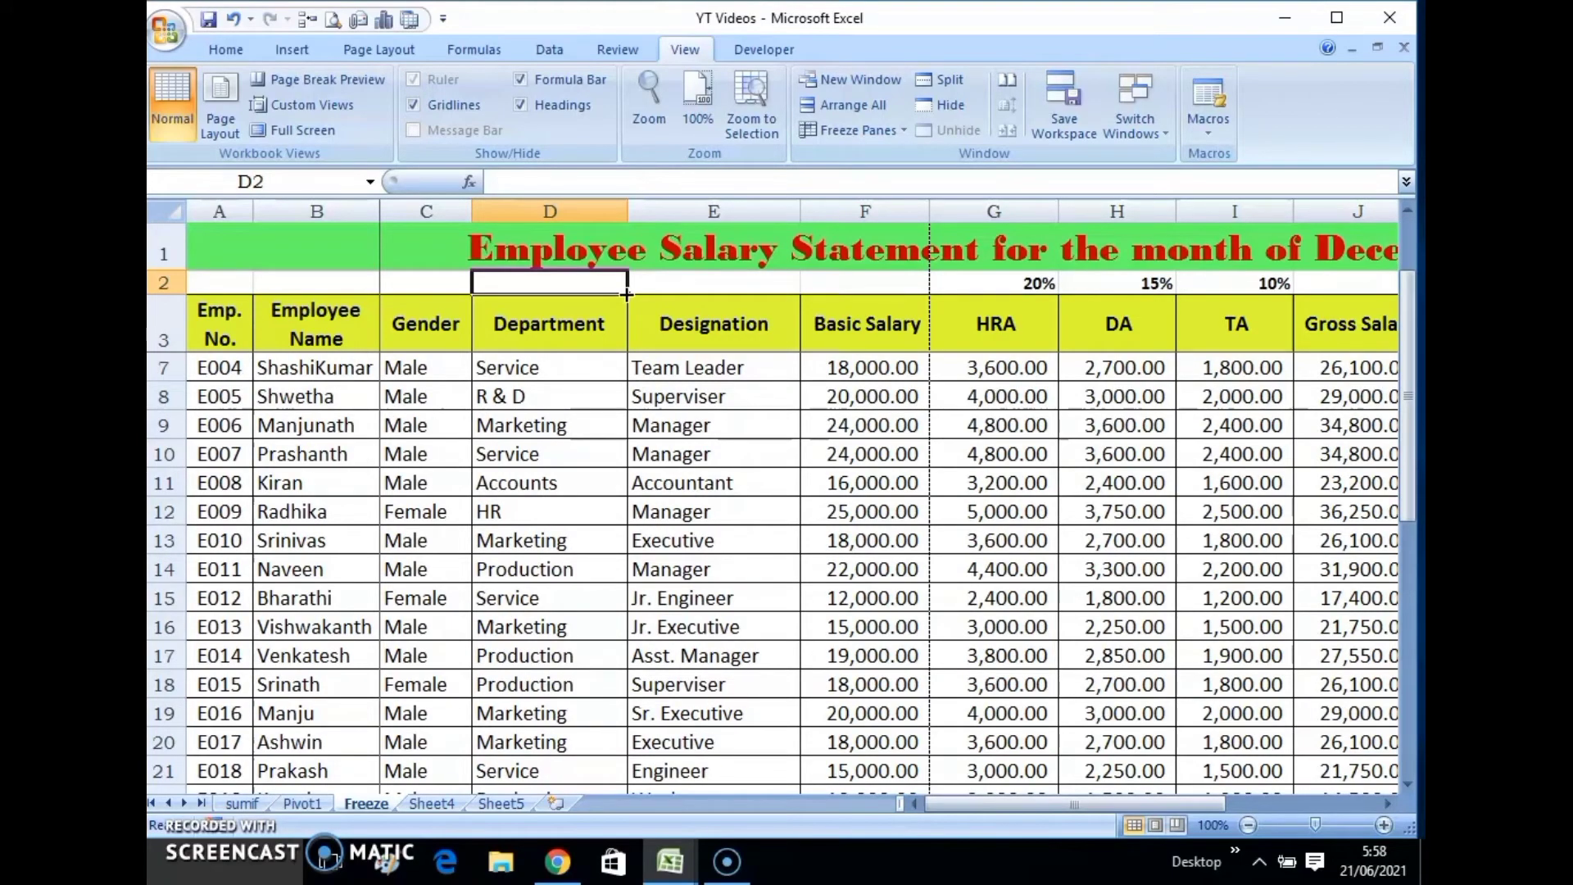